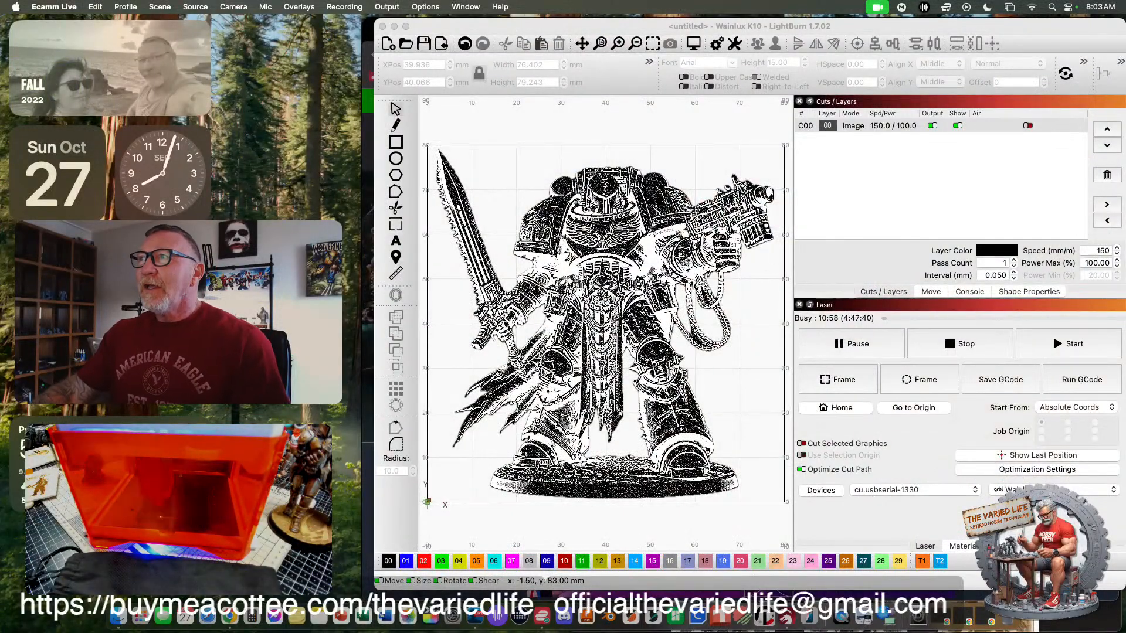
- Minimize the LightBurn window and switch to the ImagR page in Chrome
left_click(666, 121)
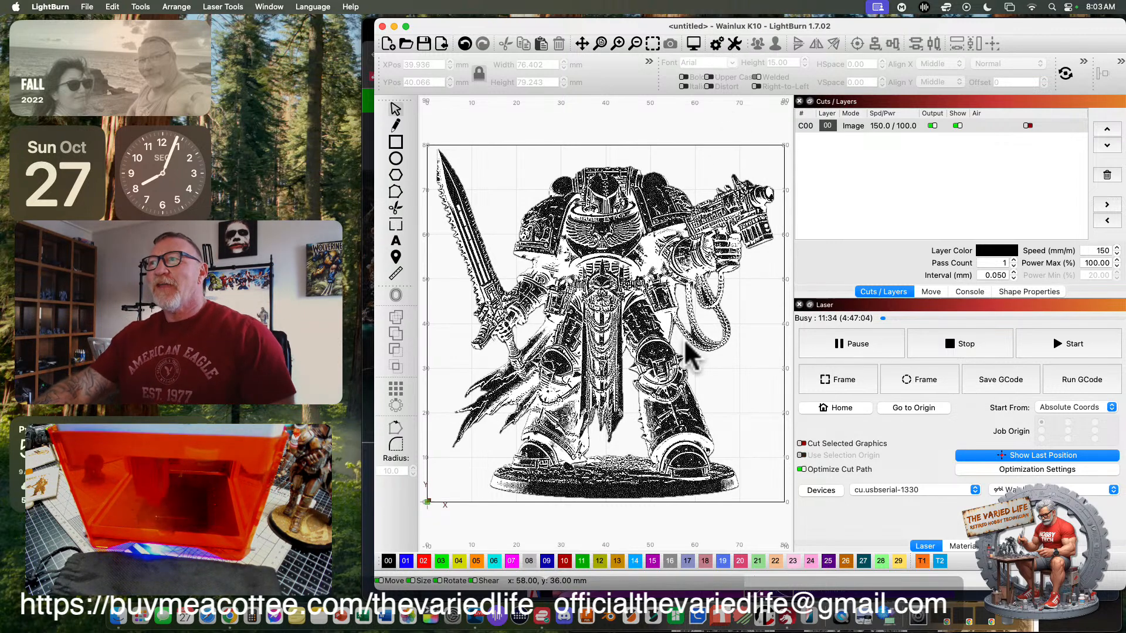
left_click(394, 26)
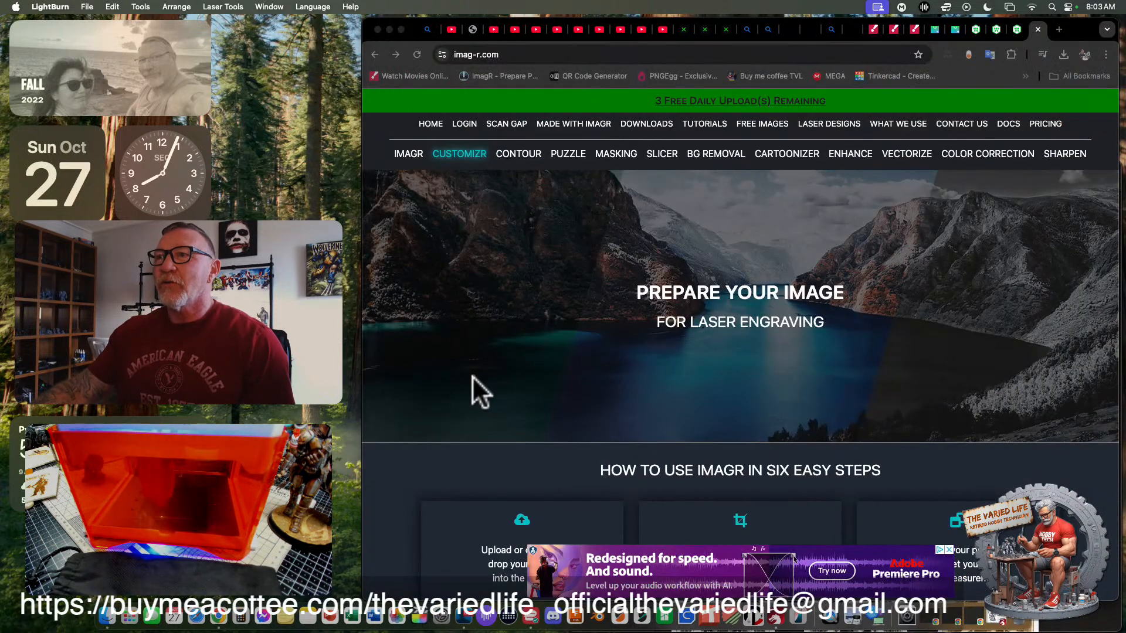
left_click(327, 366)
left_click(380, 461)
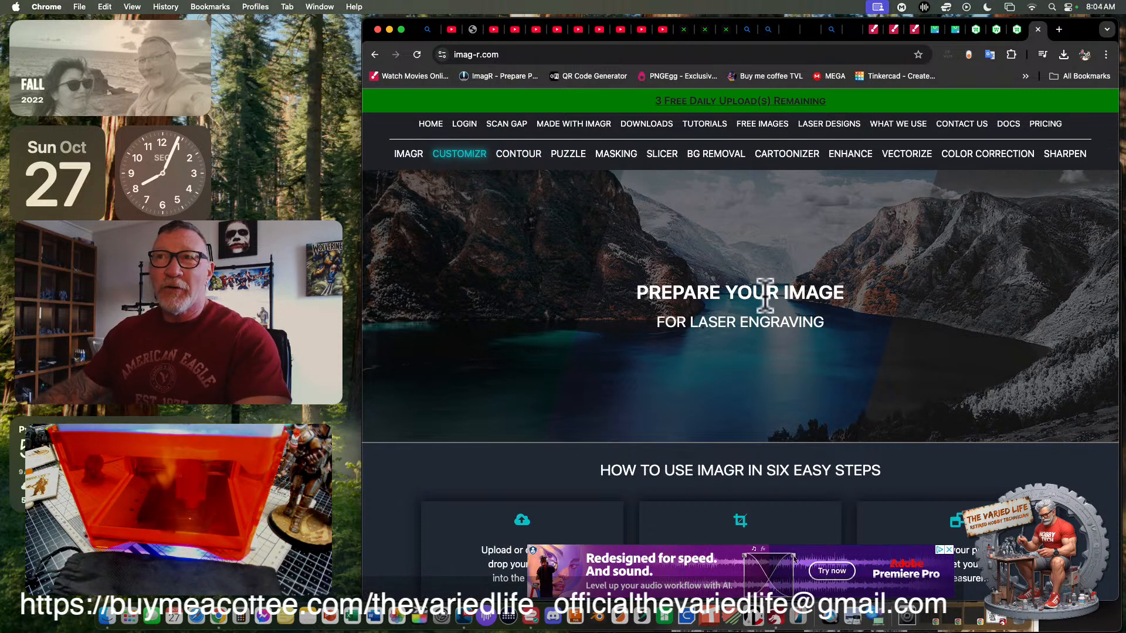
- Upload 40K knight sc.jpeg from the Downloads folder into the ImagR editor
left_click(1073, 625)
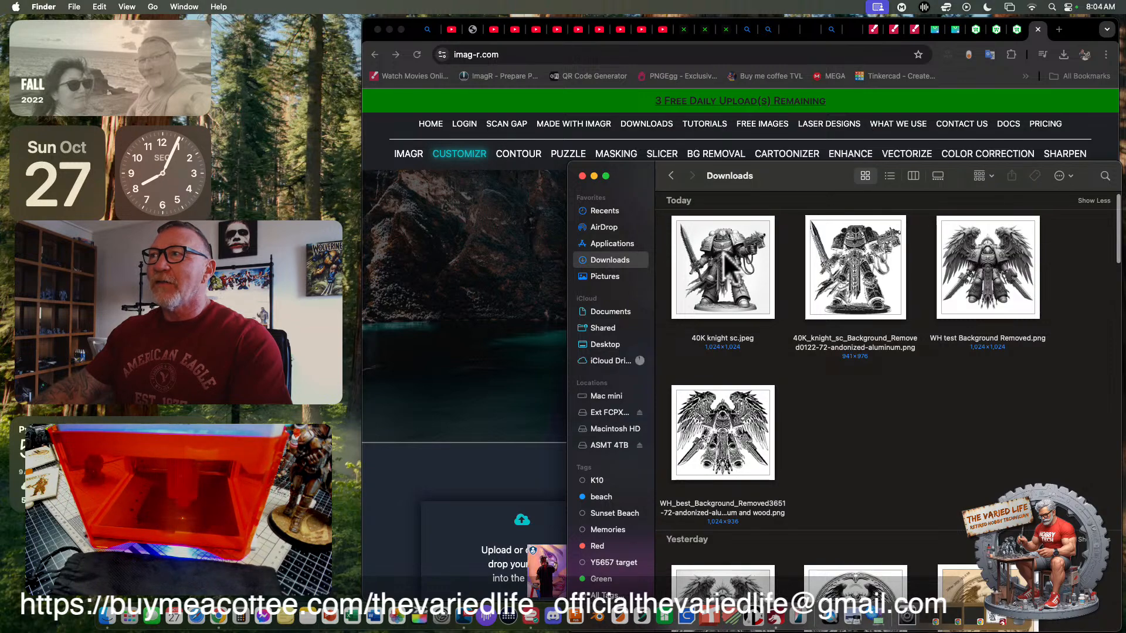
left_click_drag(799, 176, 858, 436)
left_click_drag(804, 530, 695, 289)
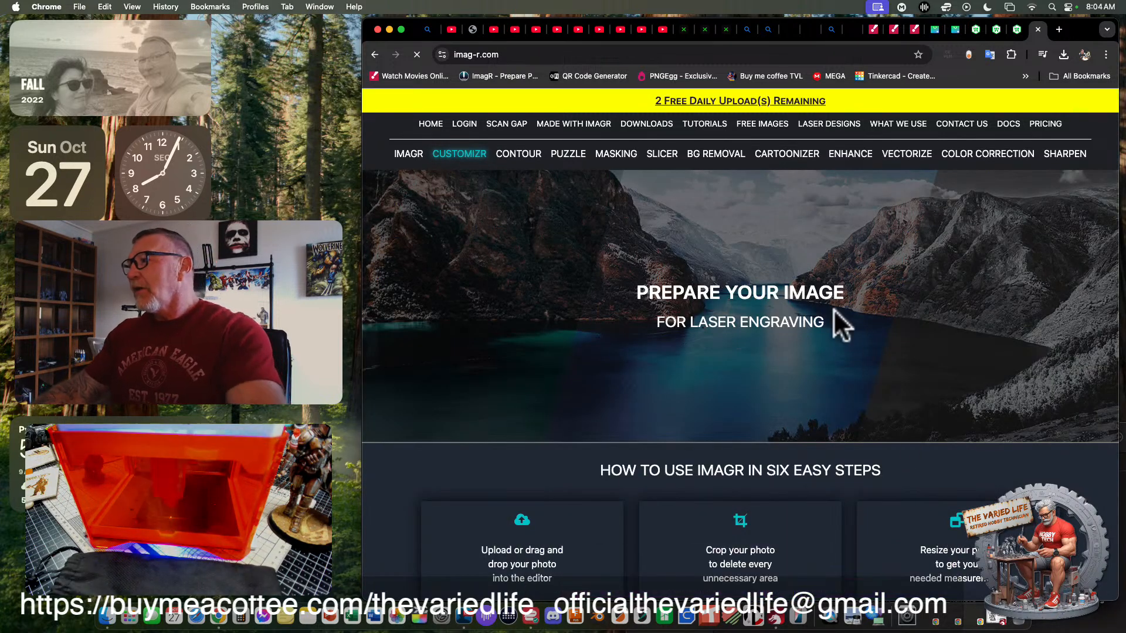
- Examine the uploaded knight image in the editor, along with its current size and ImagR's six-step instructions
scroll(786, 277, "down", 4)
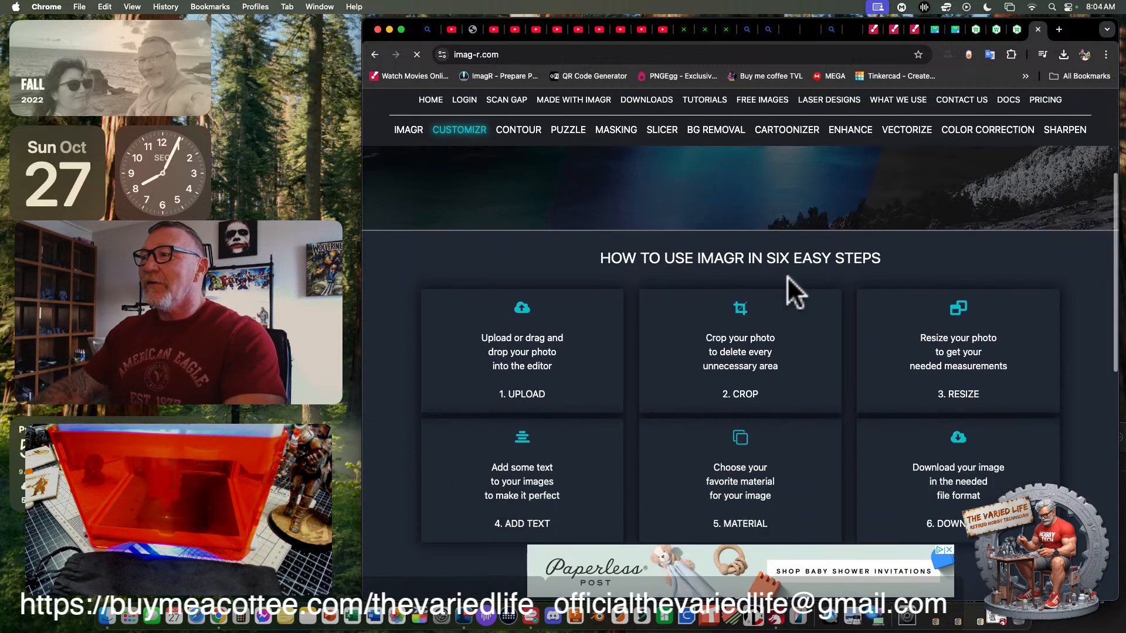
scroll(787, 276, "down", 10)
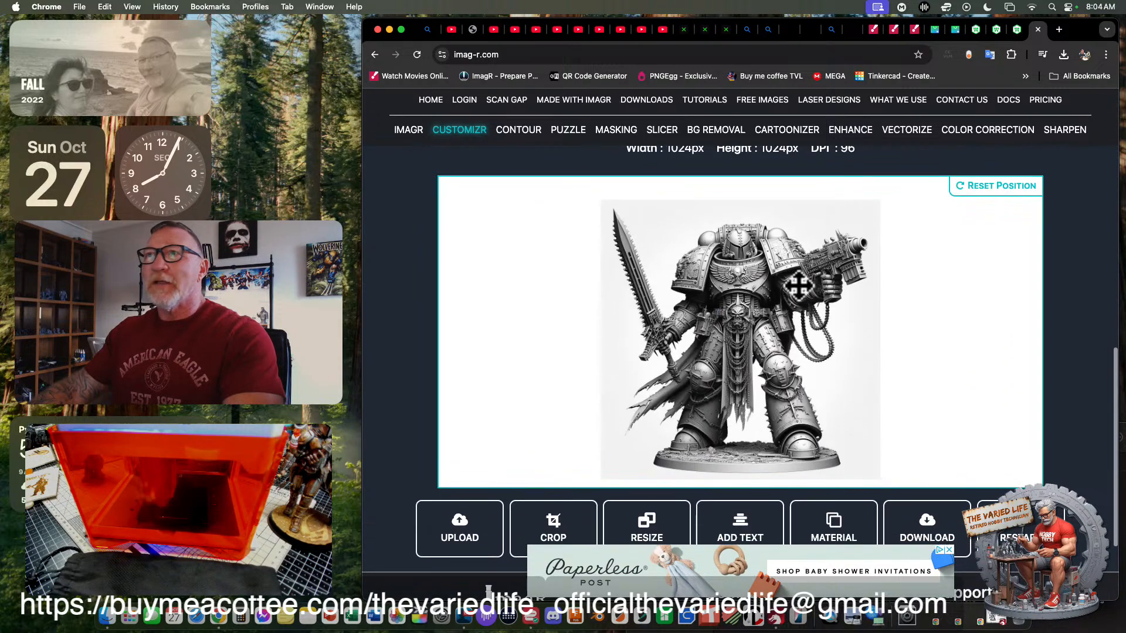
scroll(786, 308, "down", 1)
scroll(787, 308, "up", 1)
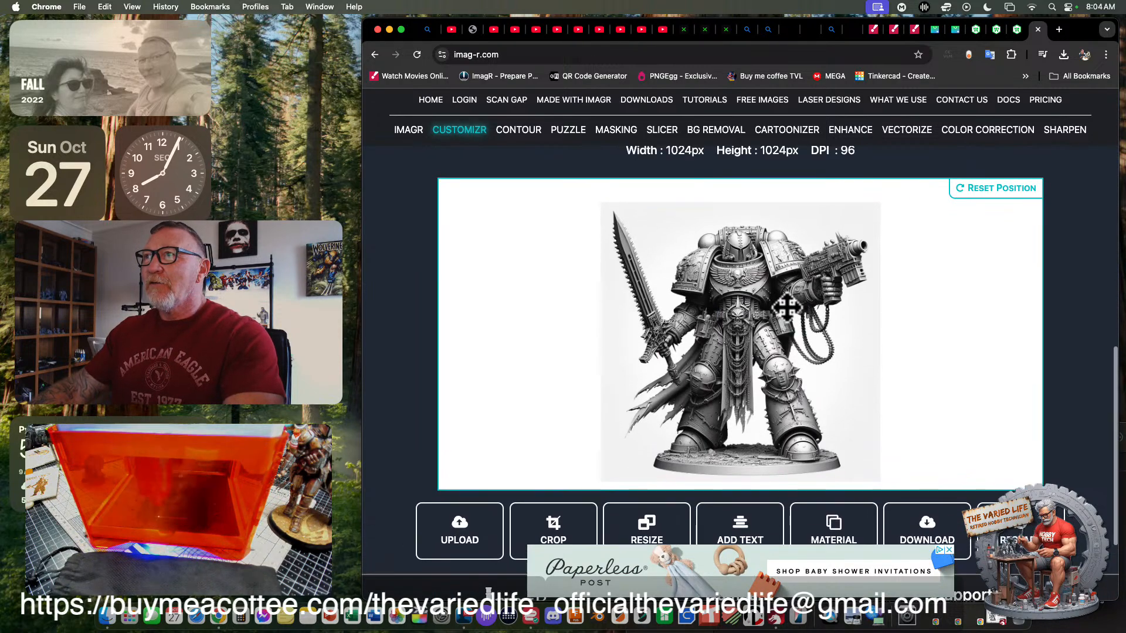
scroll(787, 305, "up", 7)
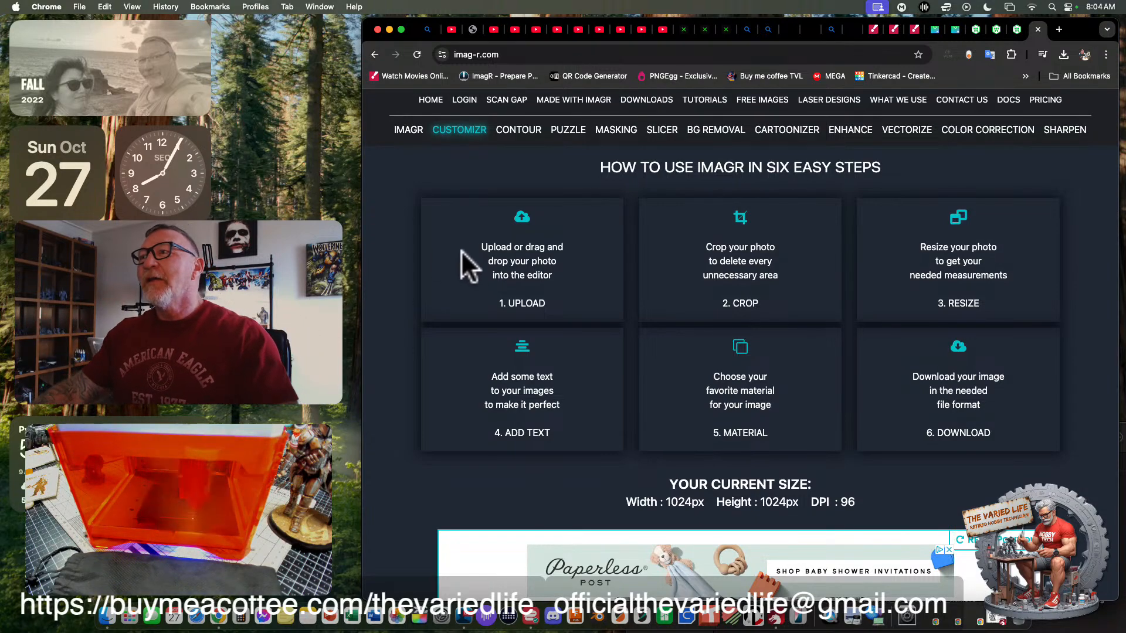
scroll(669, 364, "down", 10)
scroll(668, 366, "up", 8)
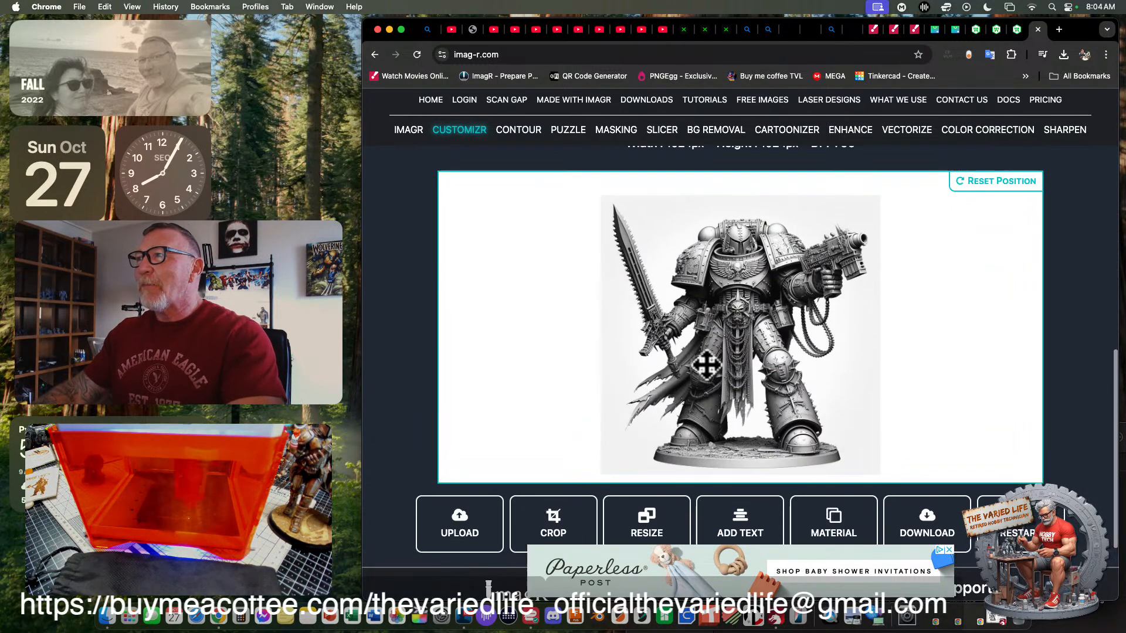
scroll(771, 364, "down", 3)
scroll(950, 234, "up", 2)
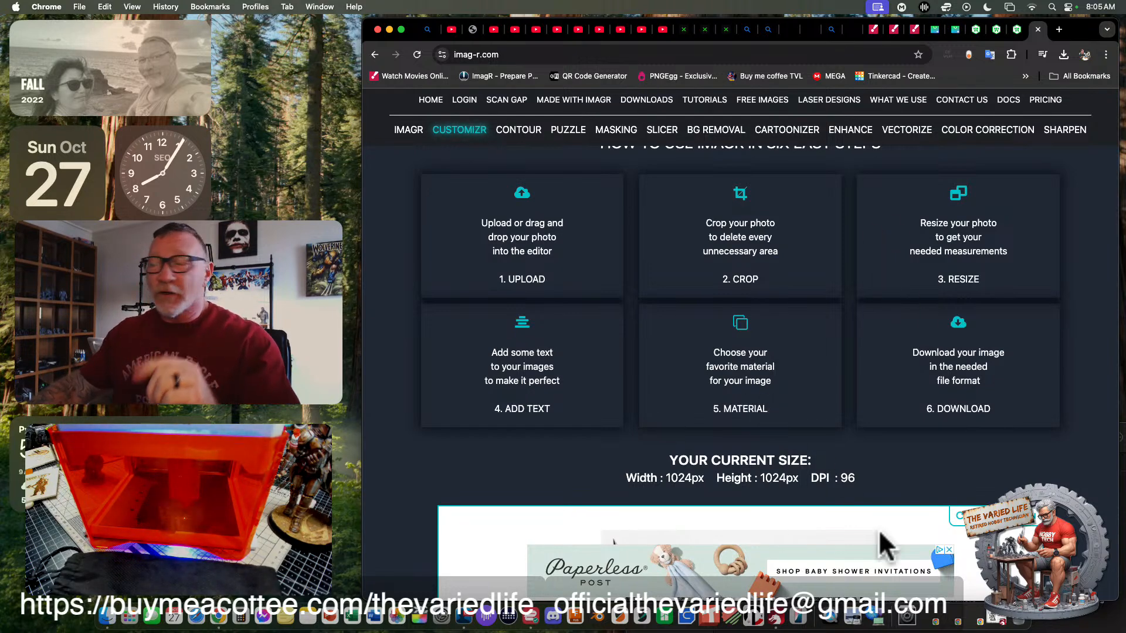
- Remove the background from 40K knight sc.jpeg in Downloads, saving the copy as 40K knight sc Background Removed.png
left_click(1052, 621)
left_click_drag(822, 438, 639, 83)
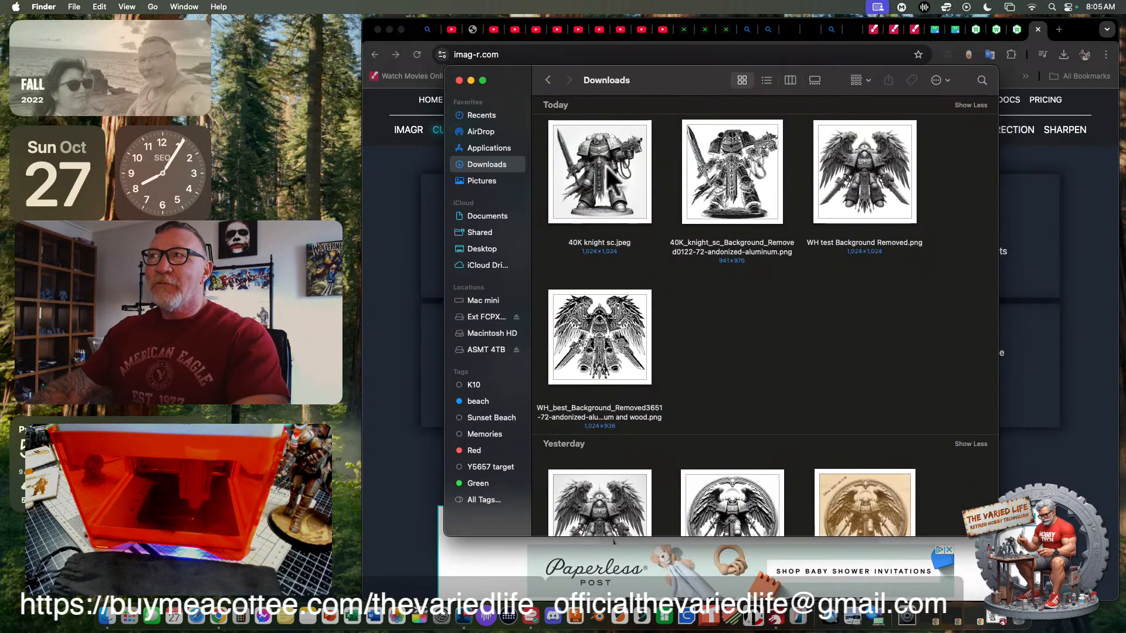
left_click(600, 193)
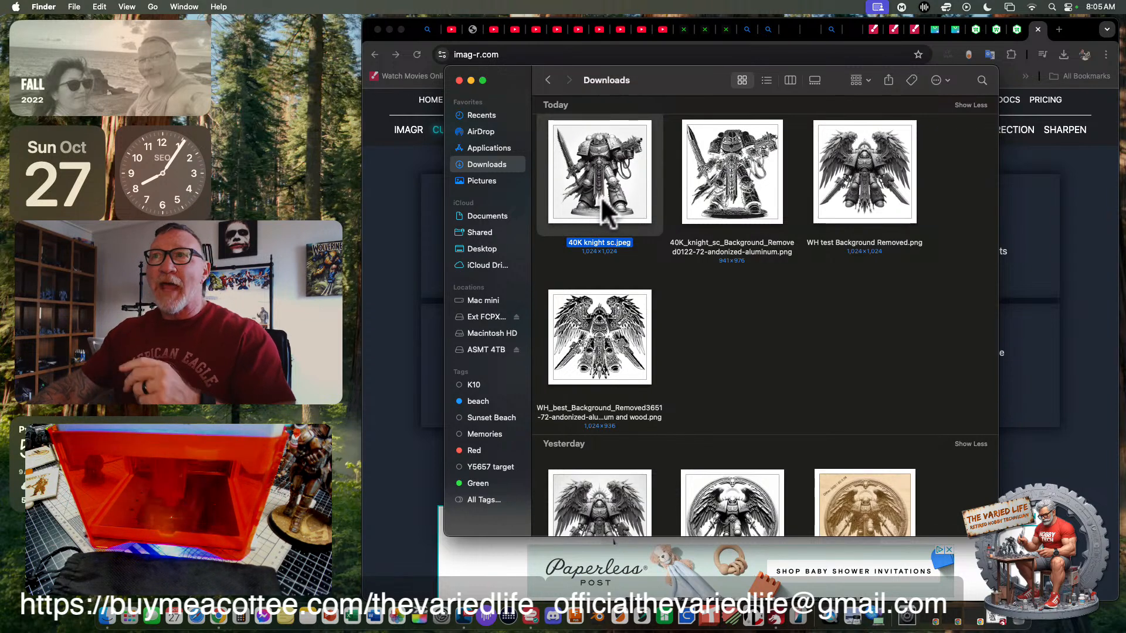
right_click(592, 183)
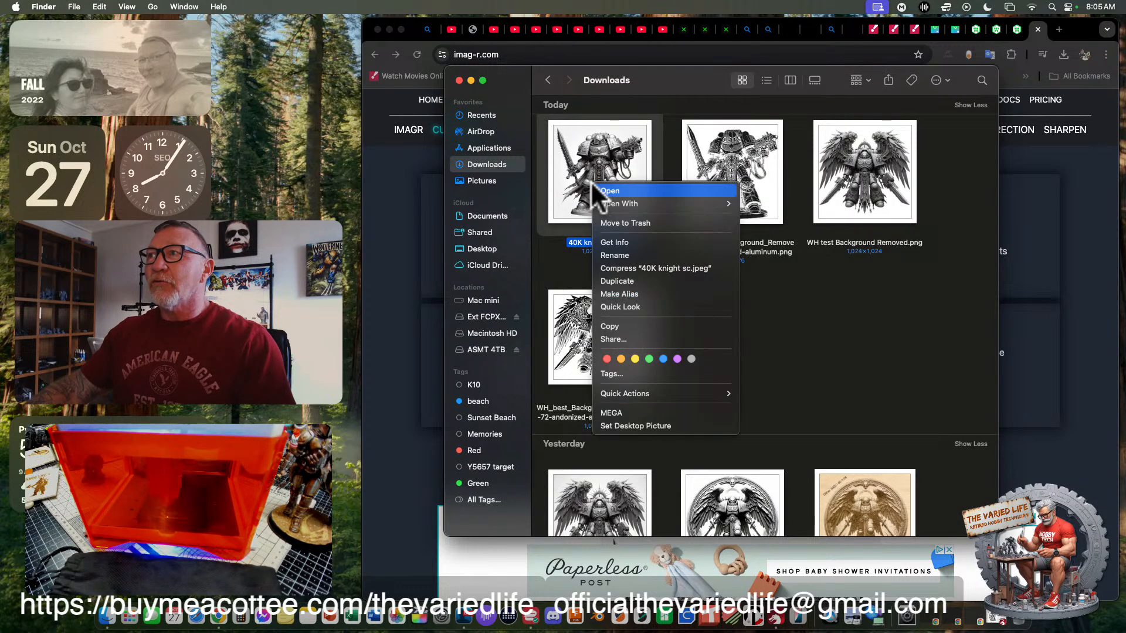
mouse_move(628, 391)
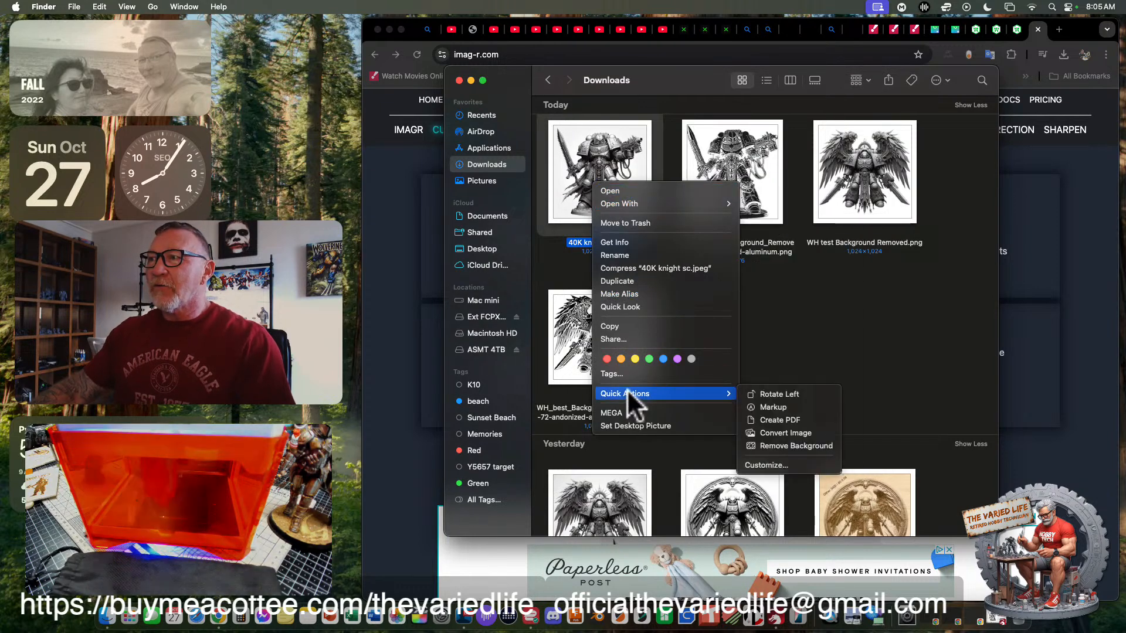
left_click(776, 444)
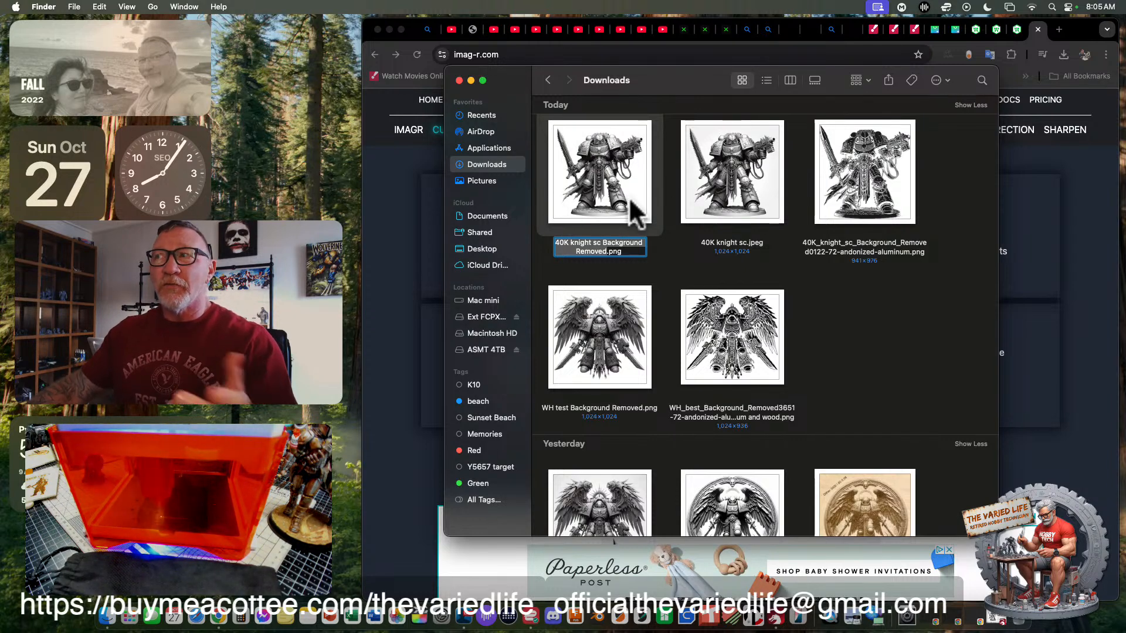
left_click(630, 262)
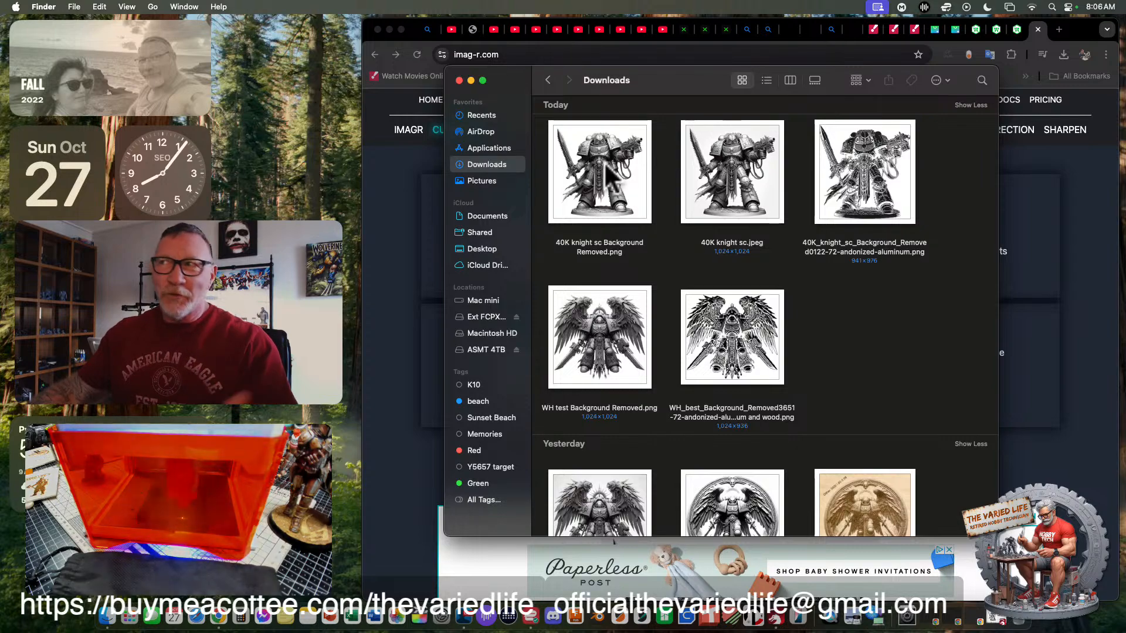
- Upload 40K knight sc Background Removed.png into the ImagR editor and minimize the Downloads window
left_click_drag(648, 83, 122, 305)
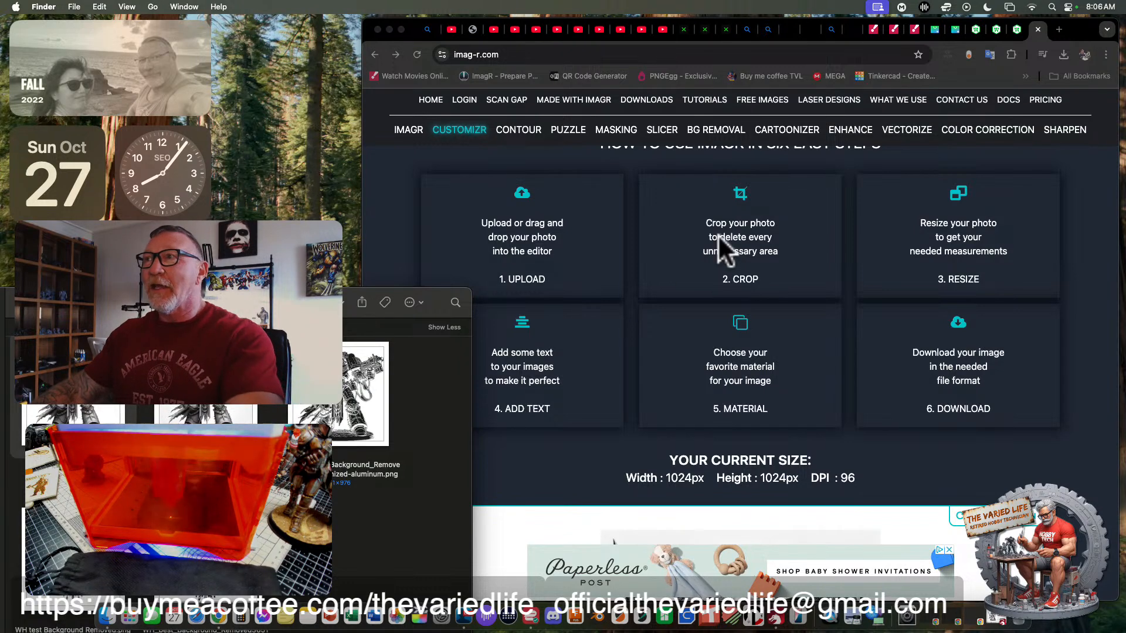
scroll(655, 244, "up", 5)
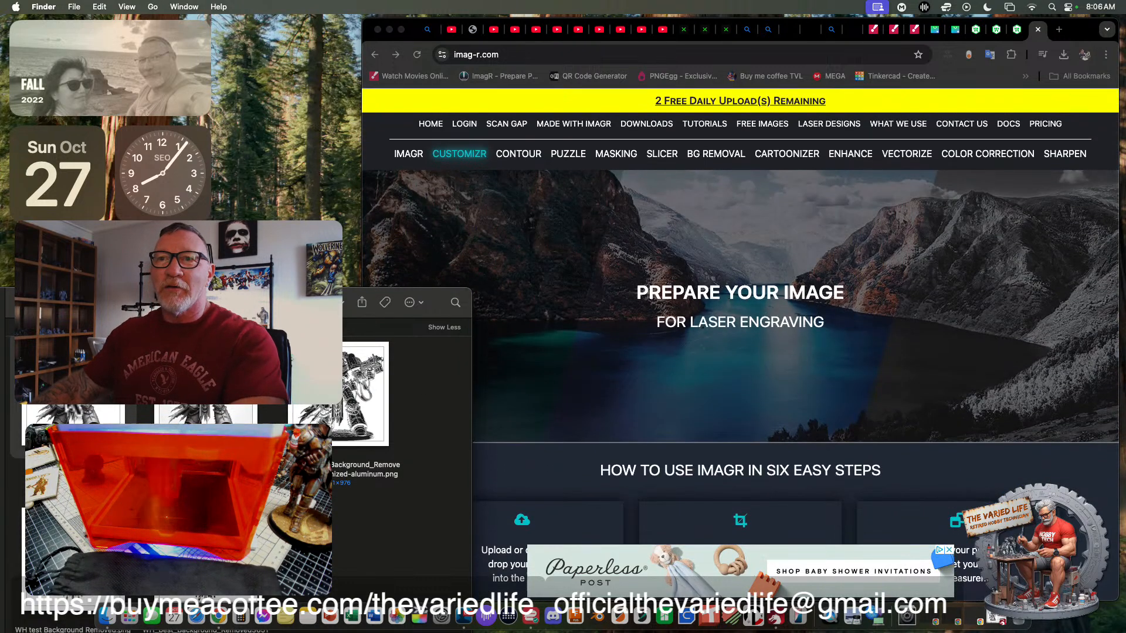
left_click_drag(634, 258, 722, 282)
left_click_drag(152, 303, 314, 305)
left_click(111, 304)
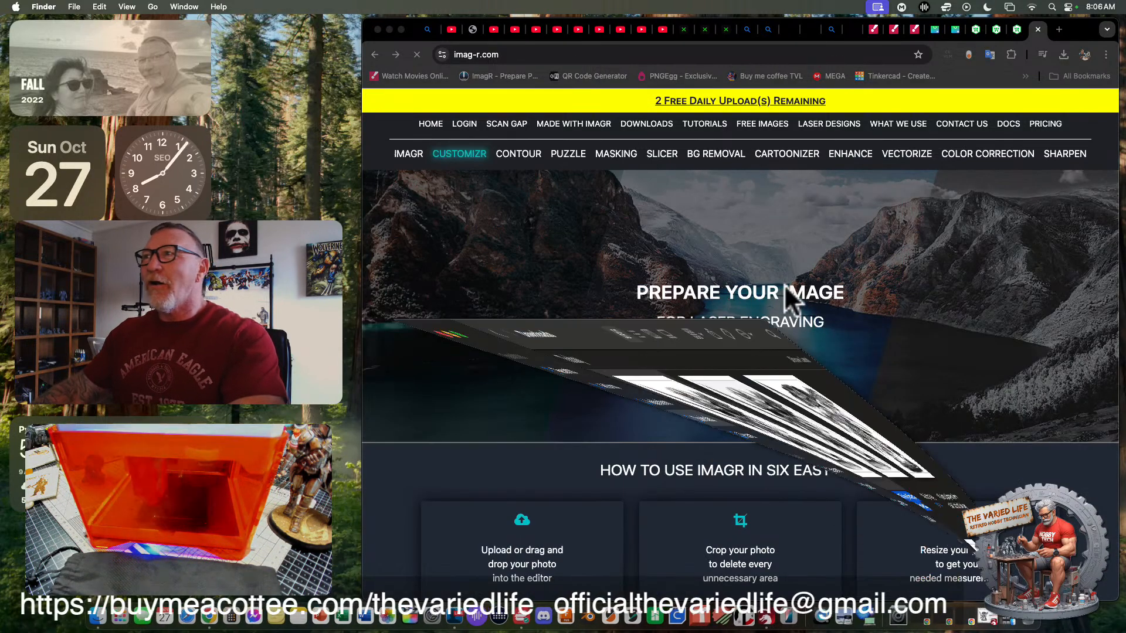
- Start cropping the knight image and tighten the crop frame around the figure to about 945 × 972 px
scroll(623, 251, "down", 1)
scroll(623, 250, "down", 10)
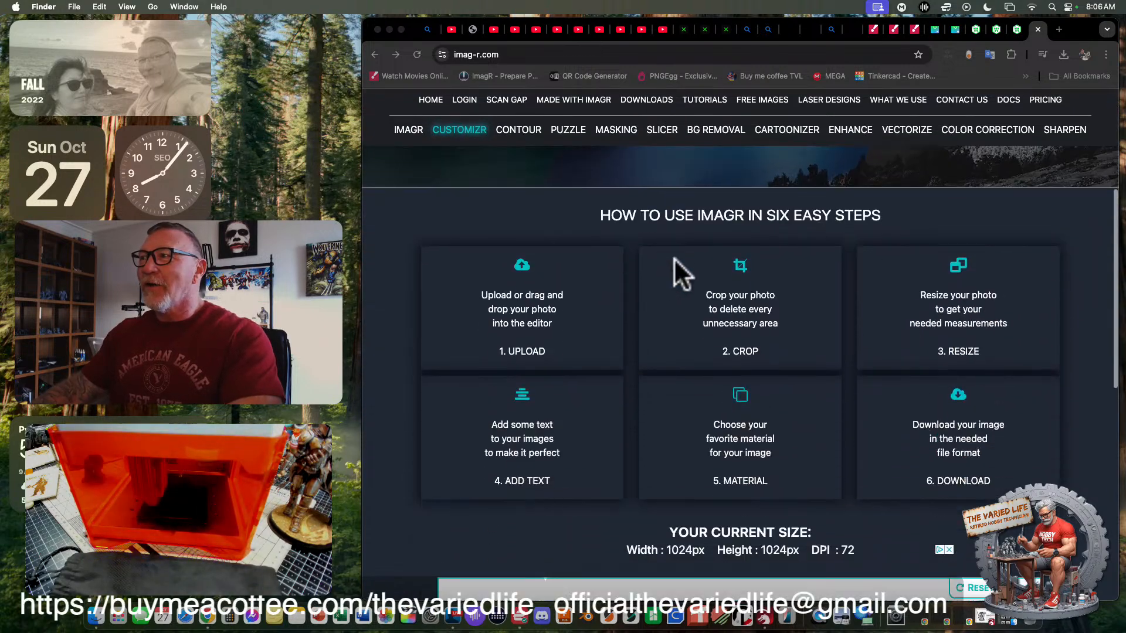
scroll(715, 299, "down", 3)
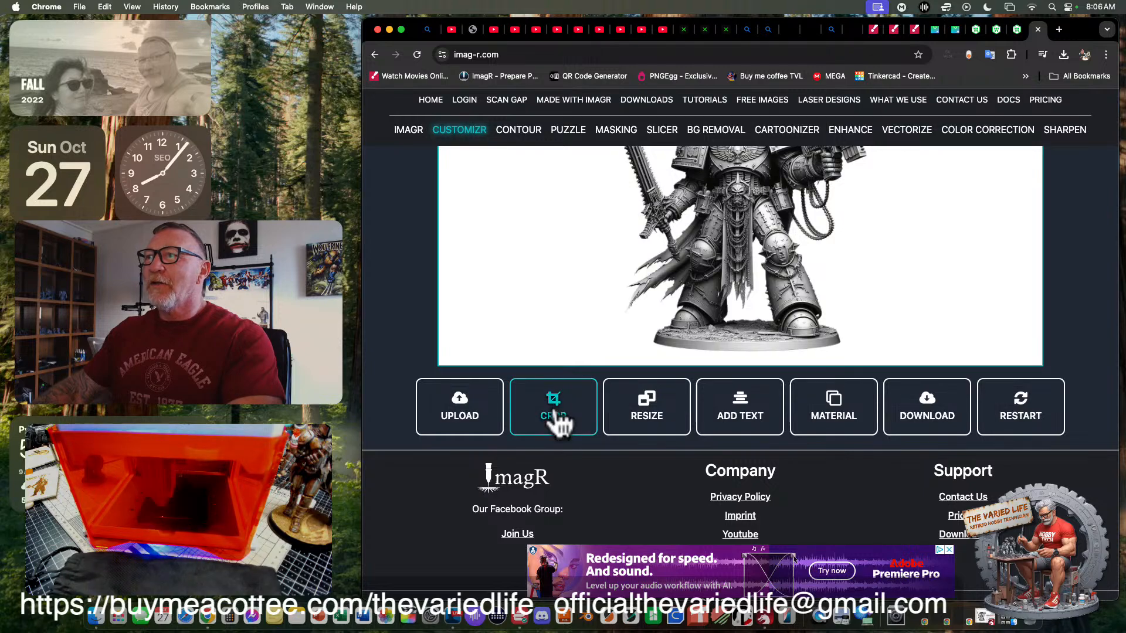
left_click(557, 420)
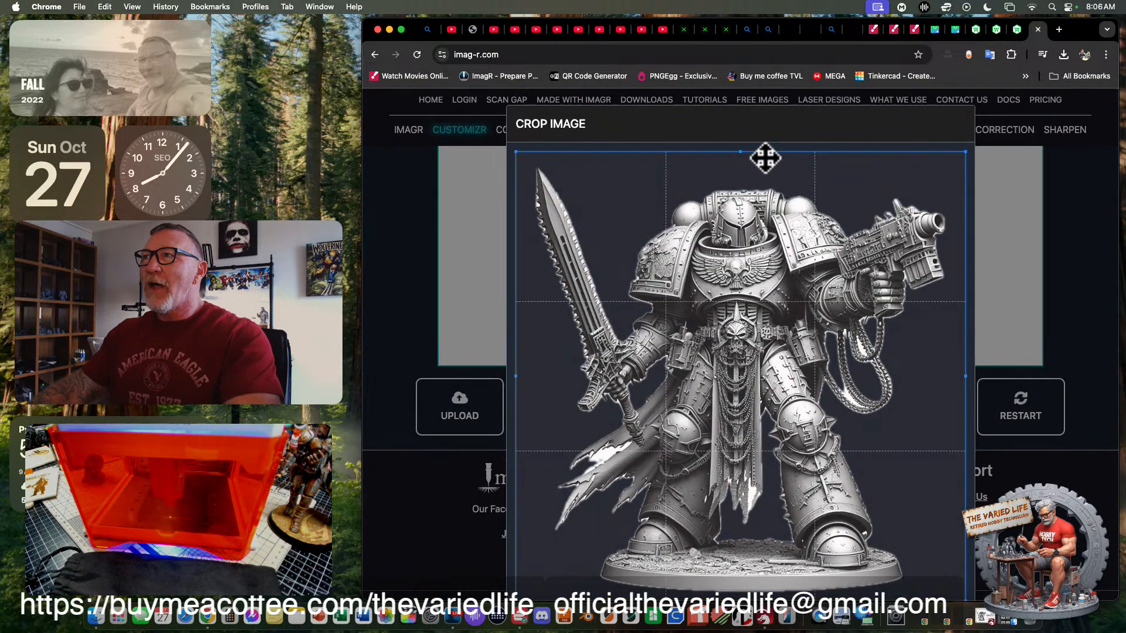
left_click_drag(739, 153, 753, 120)
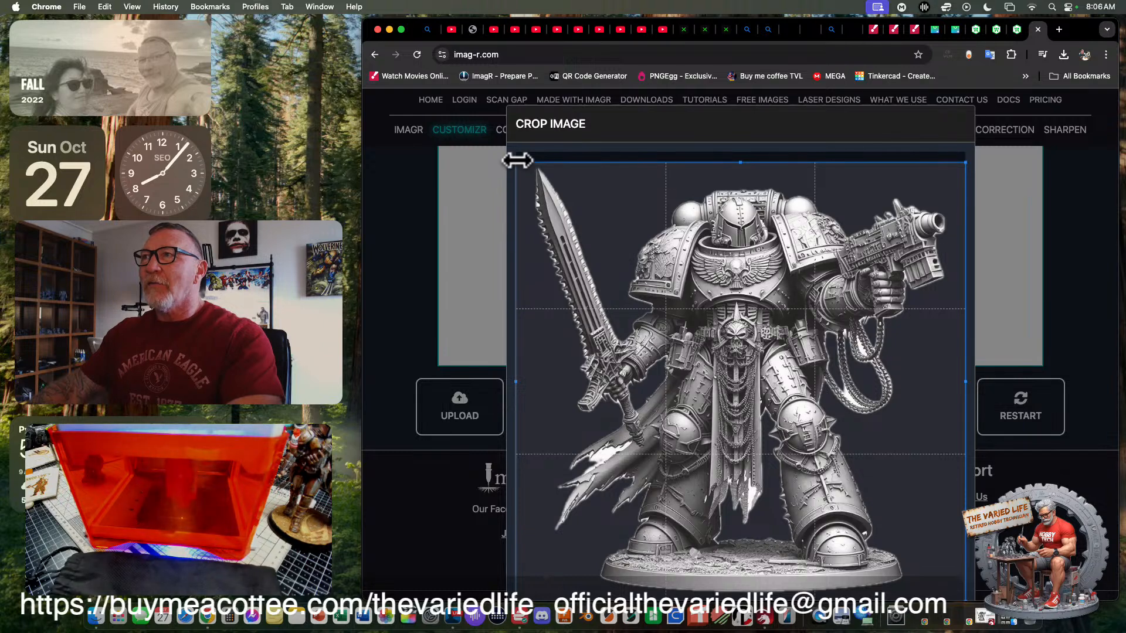
mouse_move(518, 165)
left_mouse_down()
mouse_move(522, 191)
mouse_move(546, 173)
mouse_move(522, 162)
mouse_move(566, 213)
mouse_move(678, 284)
mouse_move(532, 169)
left_mouse_up()
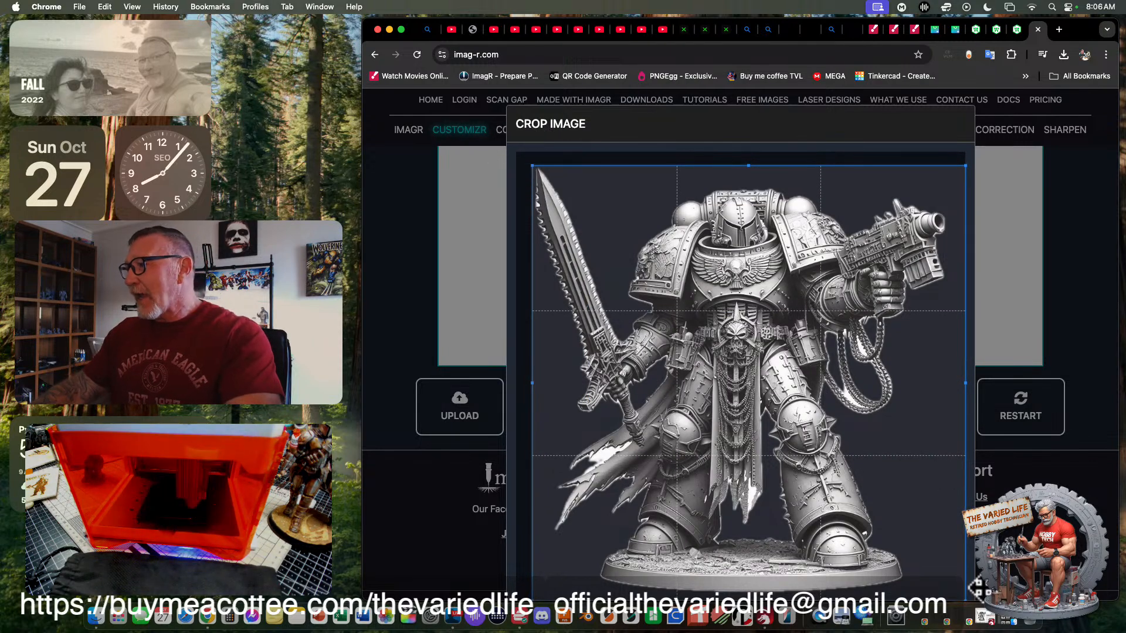
left_click_drag(965, 599, 947, 593)
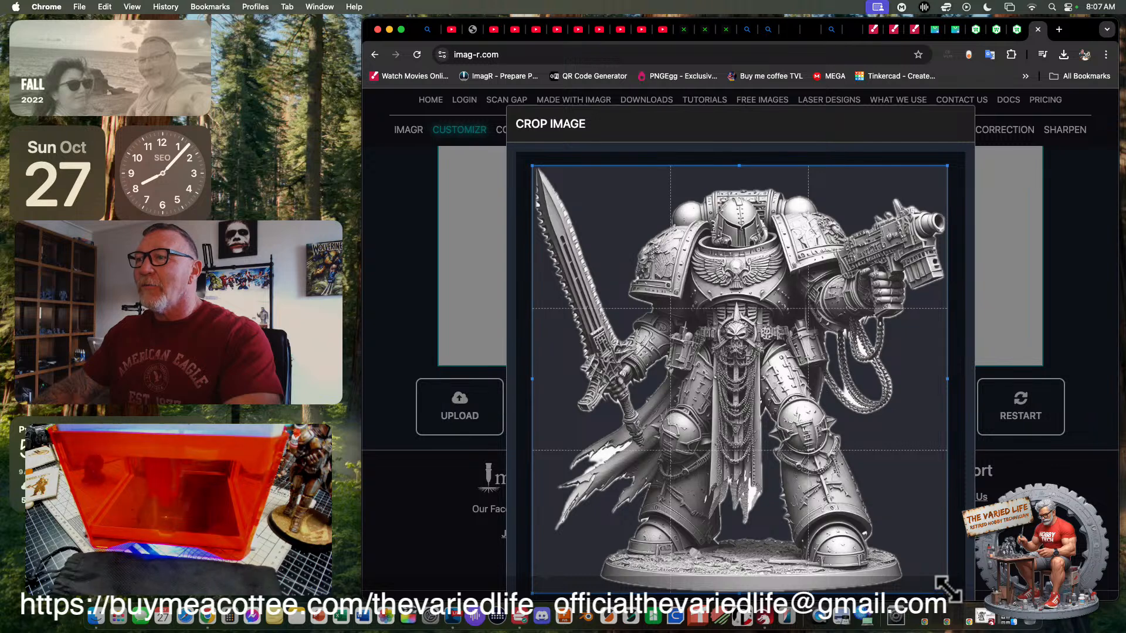
left_click_drag(740, 167, 740, 169)
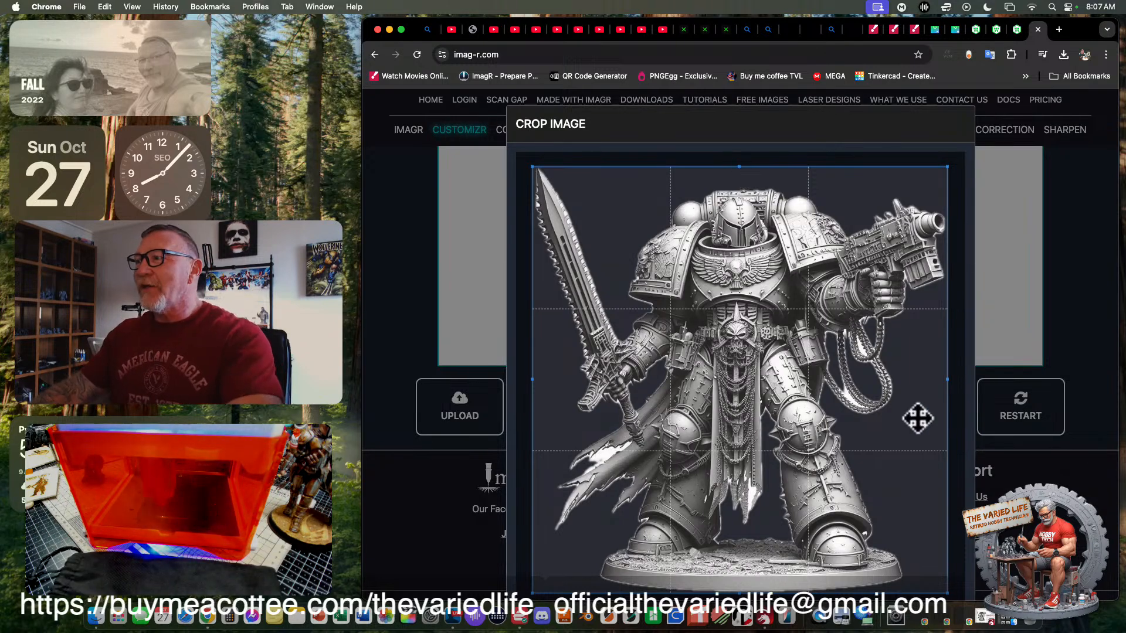
- Try rounding the crop frame's corners with Round Edges, and return the setting to its minimum
scroll(917, 418, "down", 5)
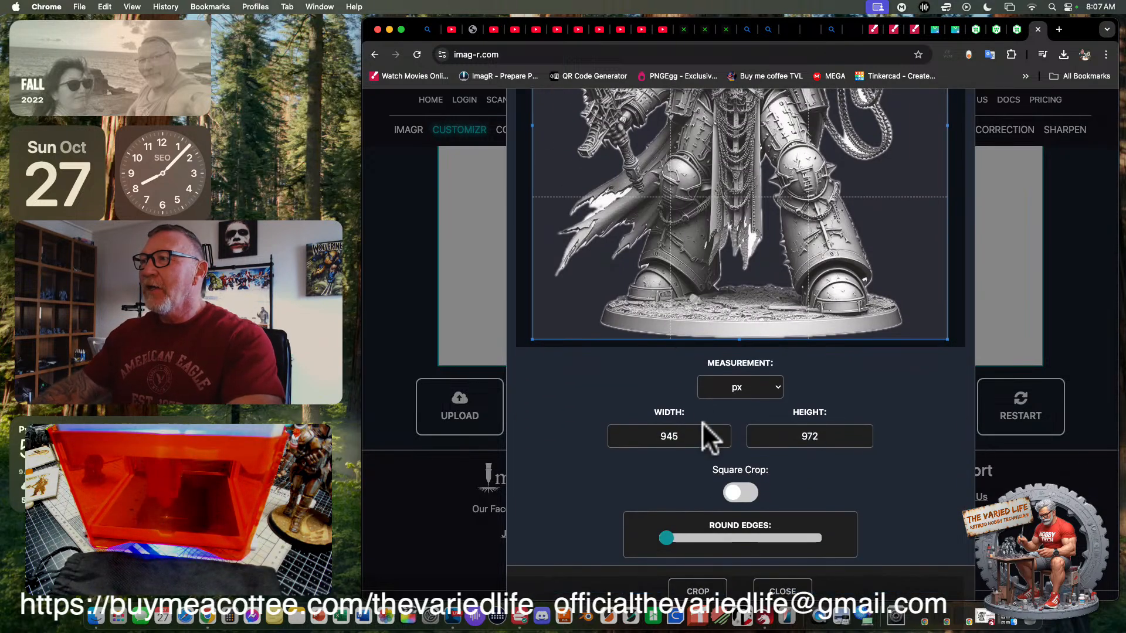
scroll(731, 415, "down", 2)
left_click_drag(668, 517, 707, 517)
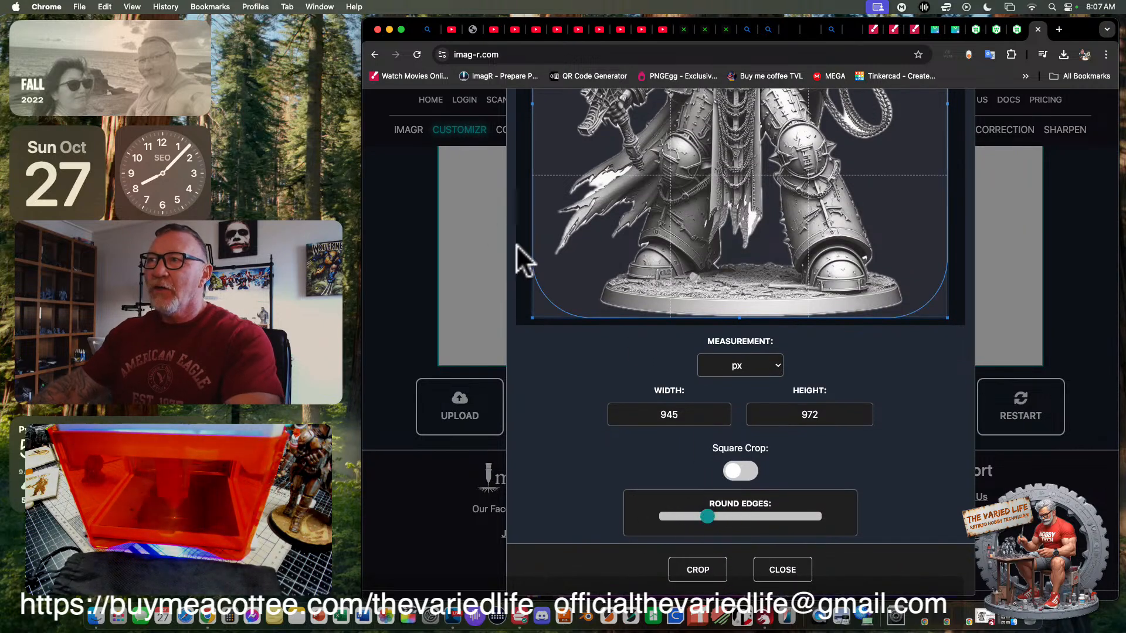
scroll(579, 333, "up", 4)
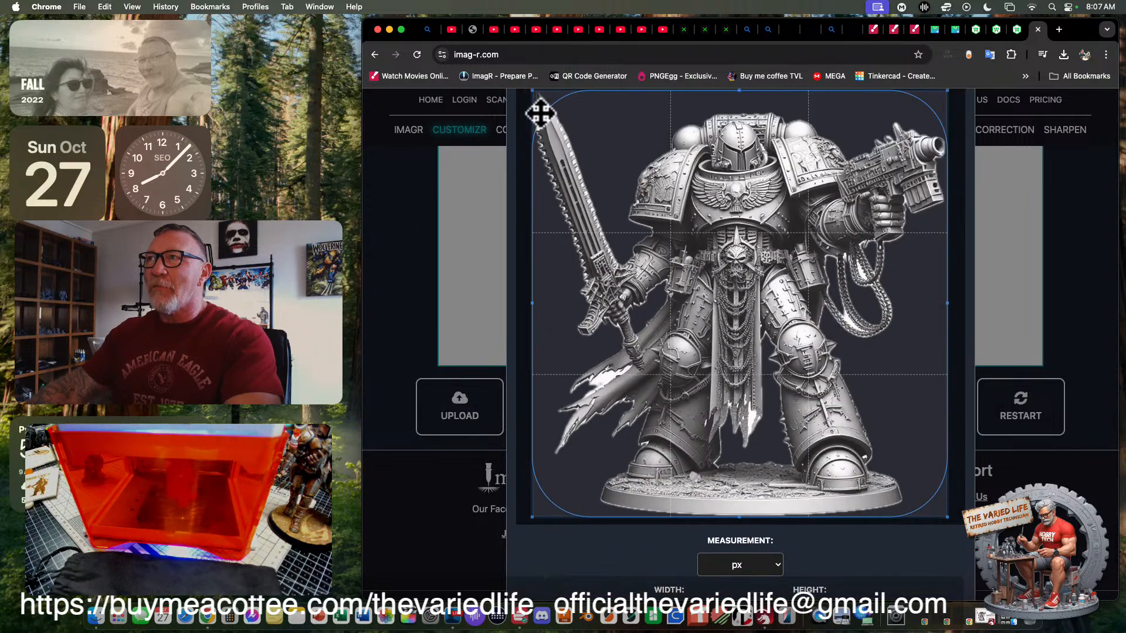
scroll(752, 509, "down", 4)
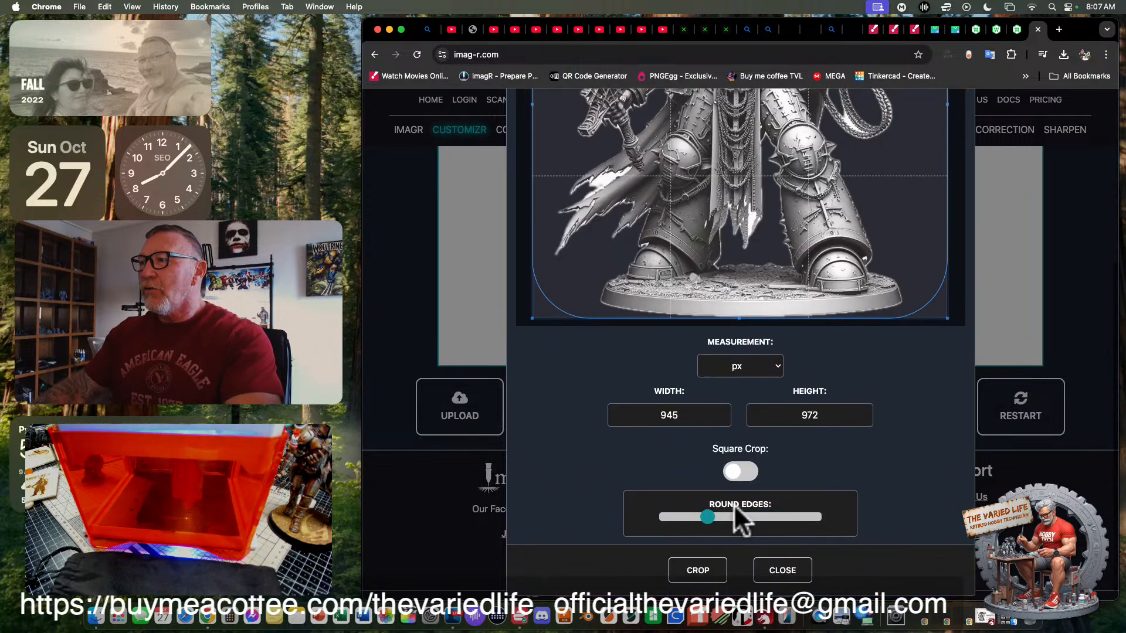
left_click_drag(707, 513, 603, 523)
scroll(691, 403, "up", 4)
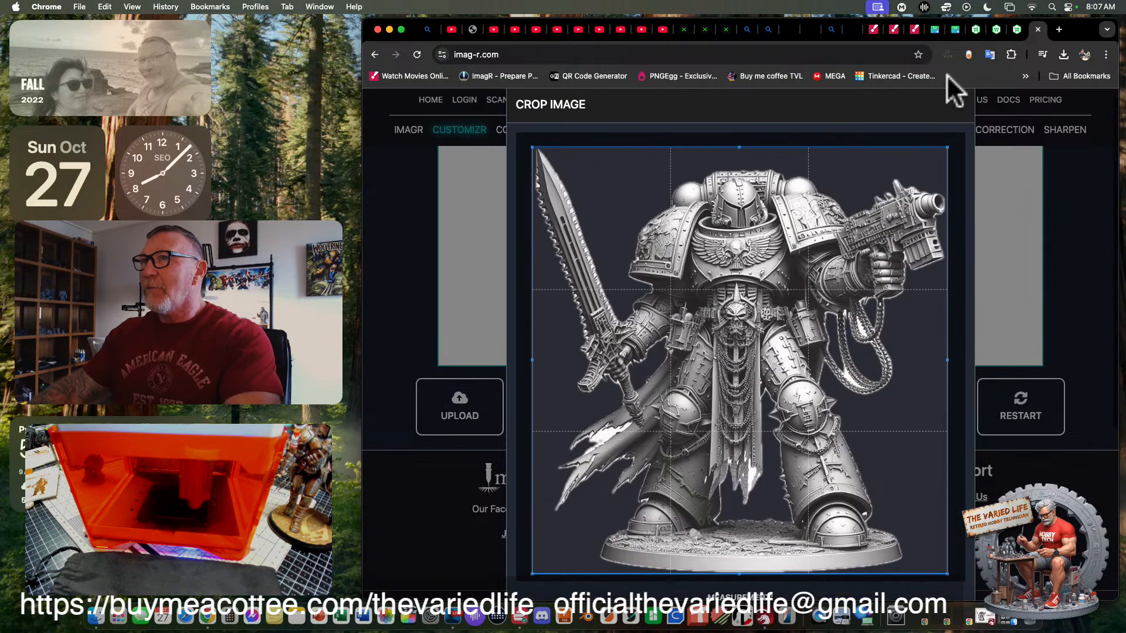
- Apply the square-cornered crop to the knight image and check the cropped picture in the editor
scroll(1022, 363, "down", 2)
scroll(1021, 363, "down", 4)
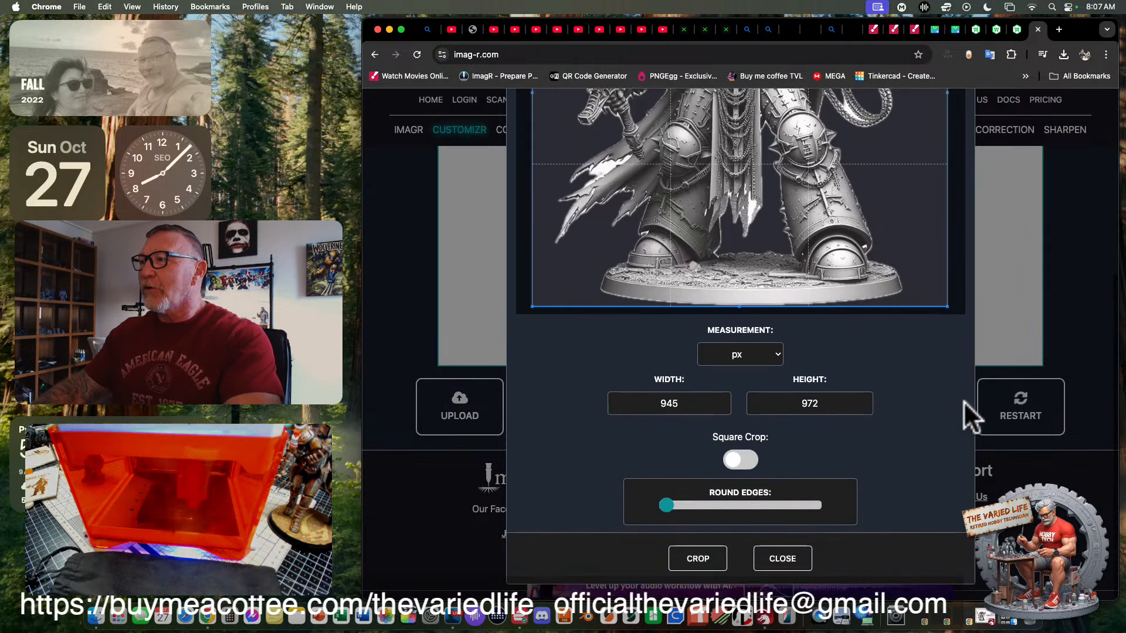
left_click(693, 560)
scroll(855, 294, "down", 5)
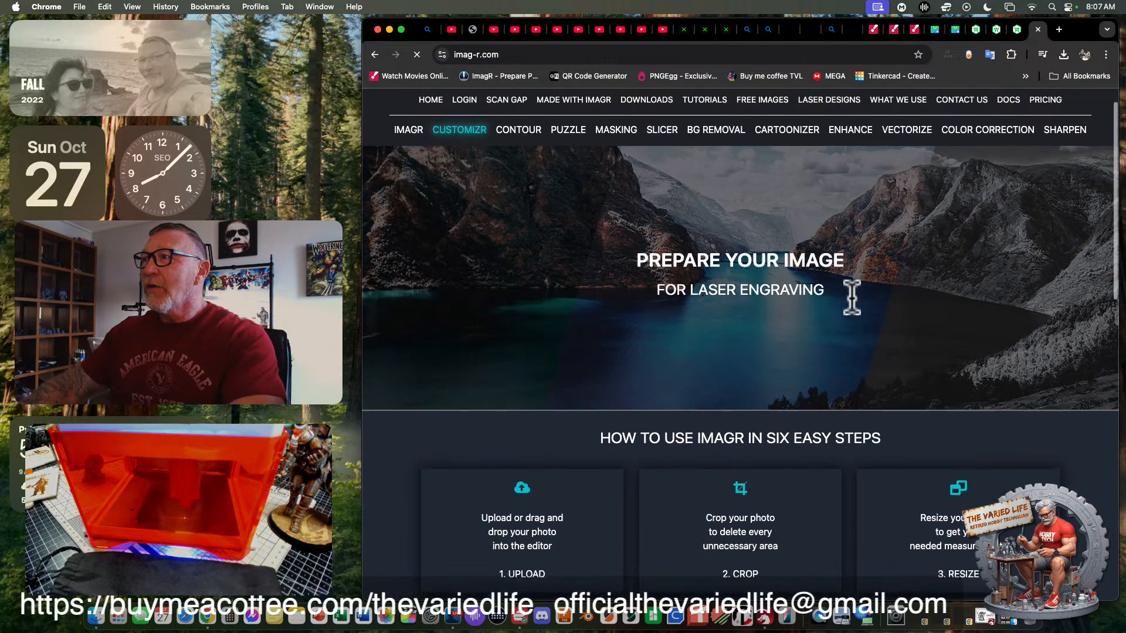
scroll(853, 296, "down", 5)
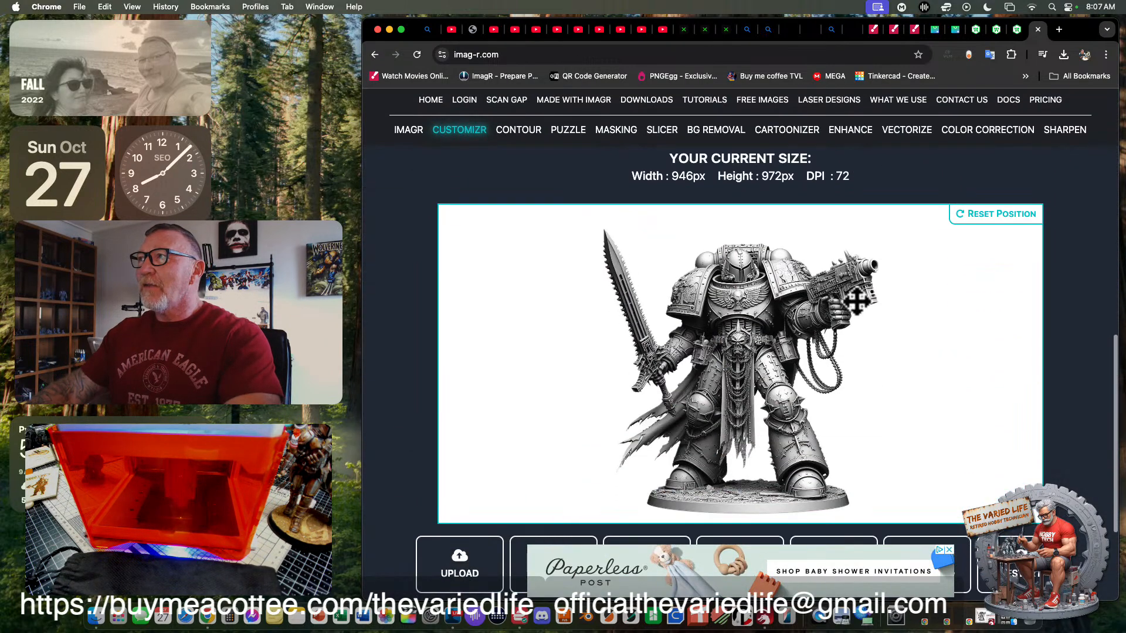
- Look through the material presets for the knight image, comparing the NORTON, CO2, BANING, MARCIN, SKETCH, NERO, GRAYSCALE, SKELDON and KASIA algorithms
scroll(584, 161, "up", 1)
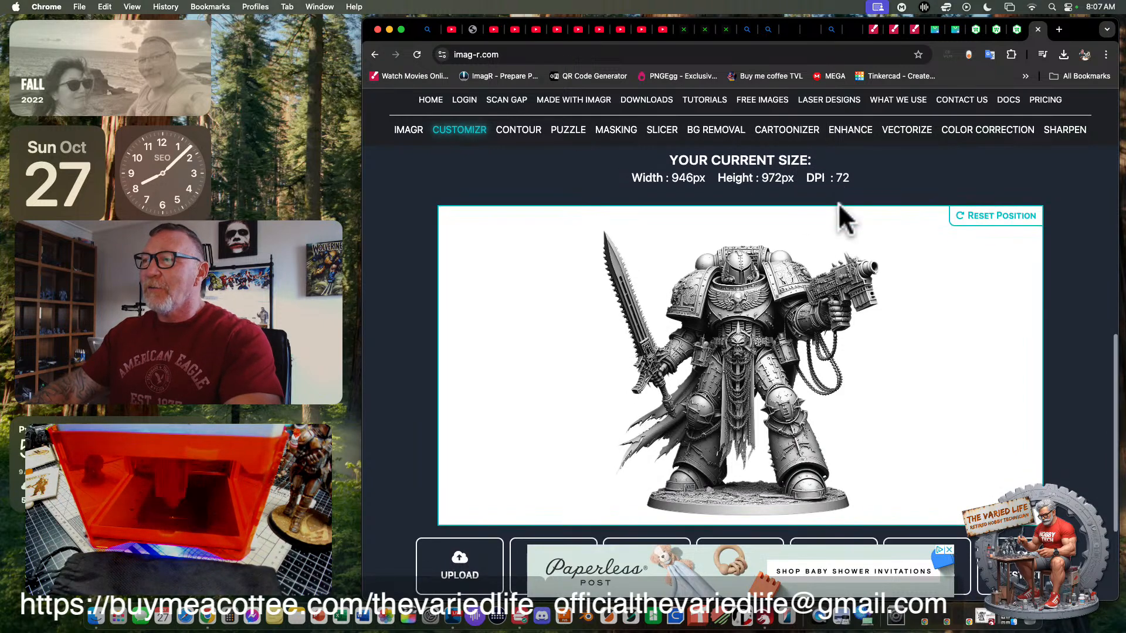
scroll(838, 216, "down", 3)
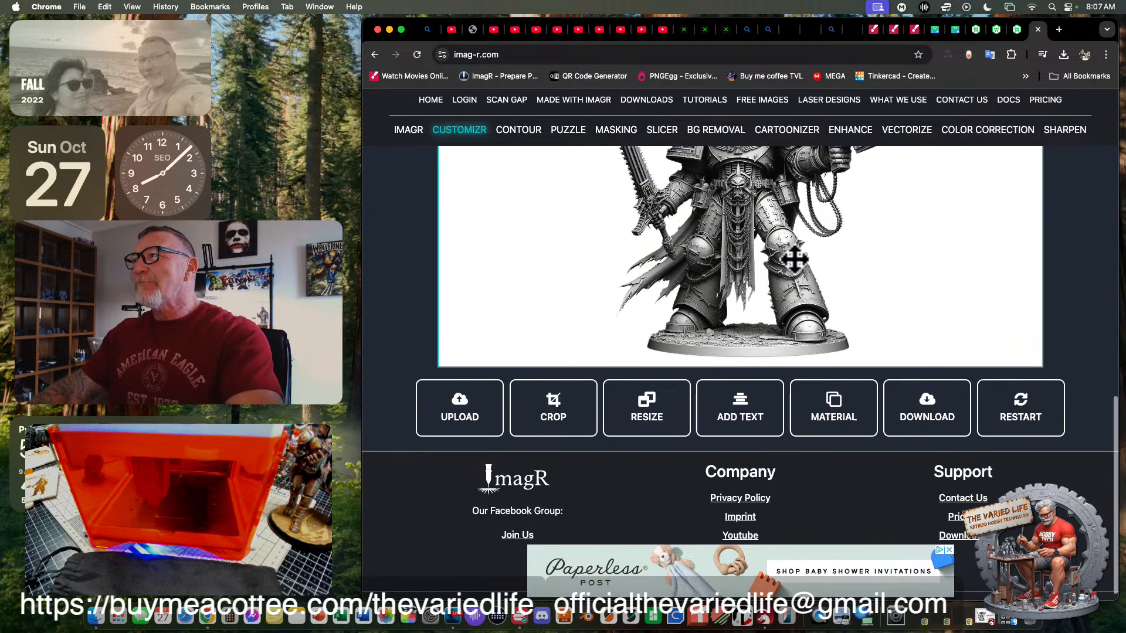
scroll(792, 260, "up", 5)
scroll(795, 265, "down", 2)
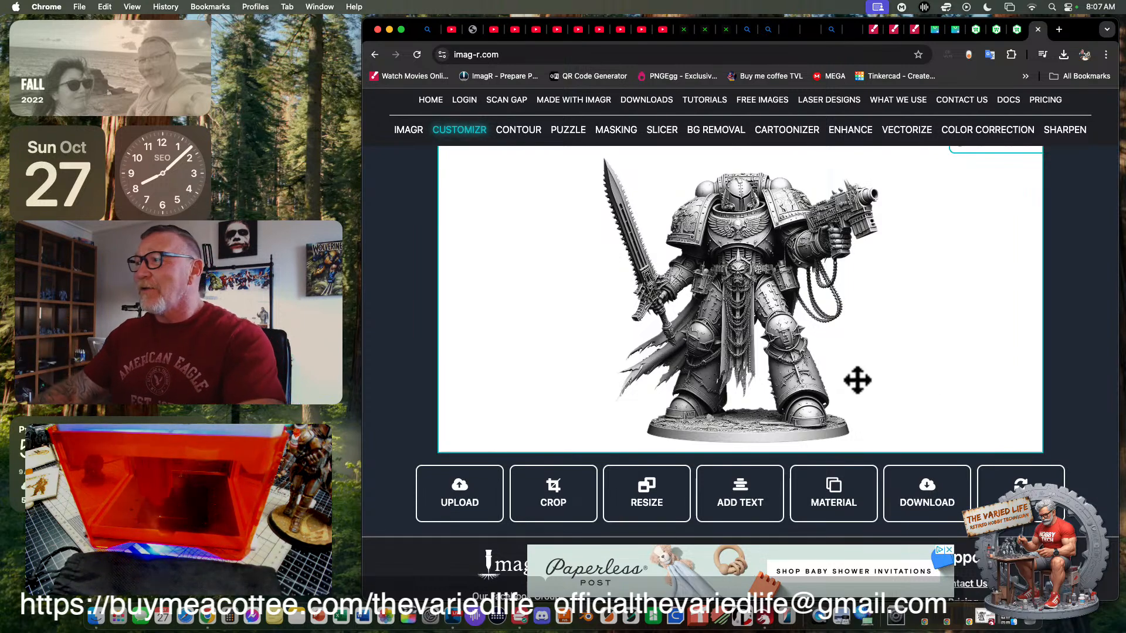
left_click(831, 493)
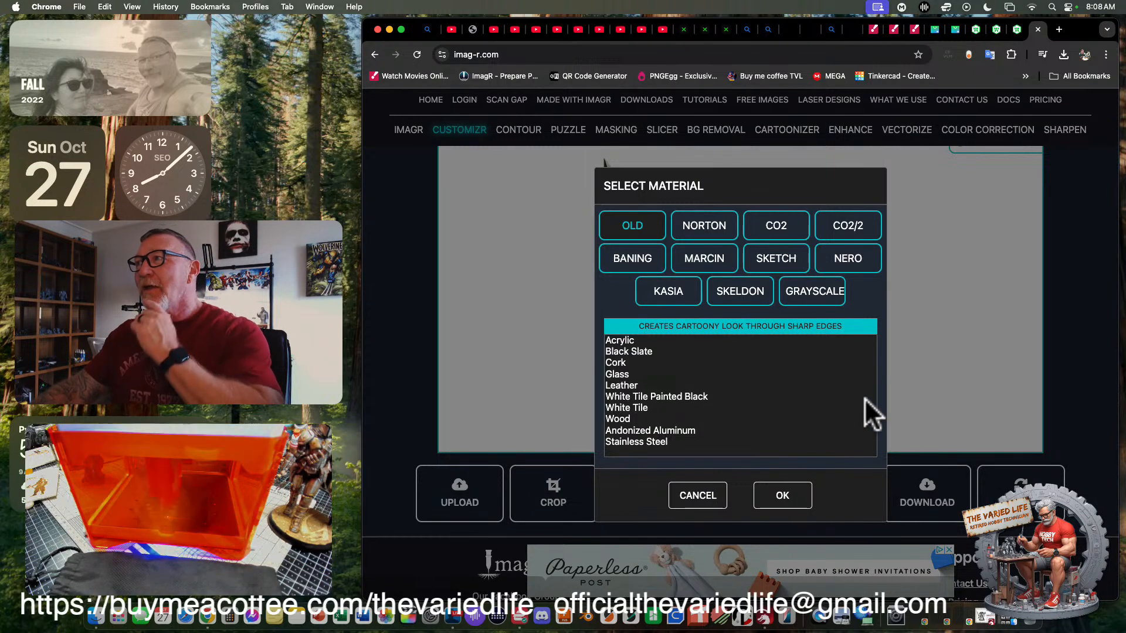
left_click(685, 235)
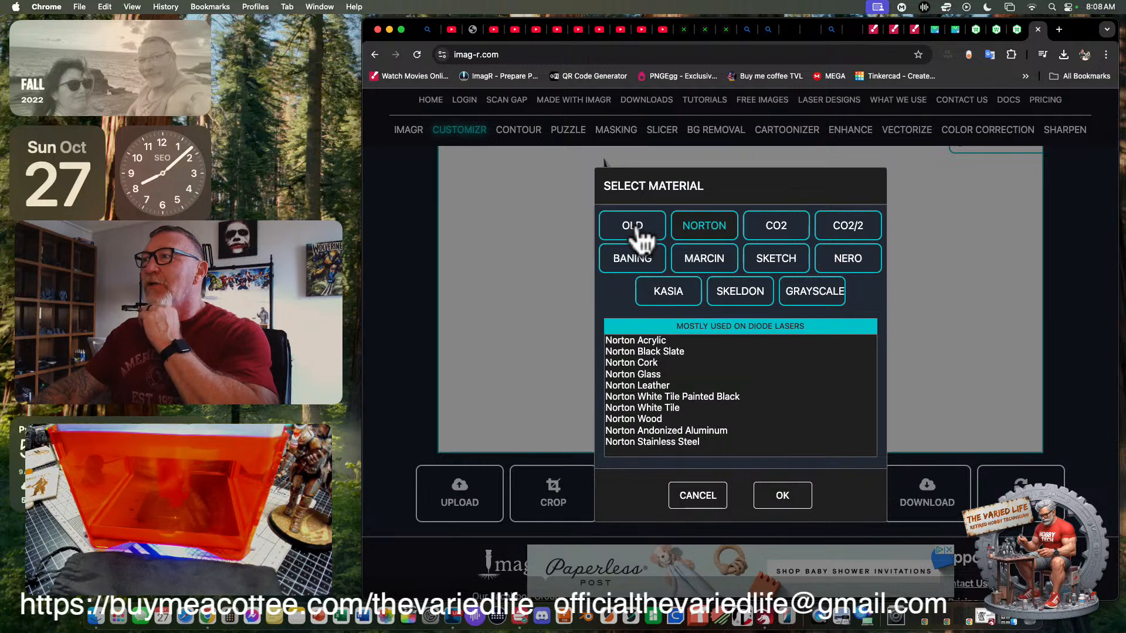
left_click(638, 234)
left_click(705, 235)
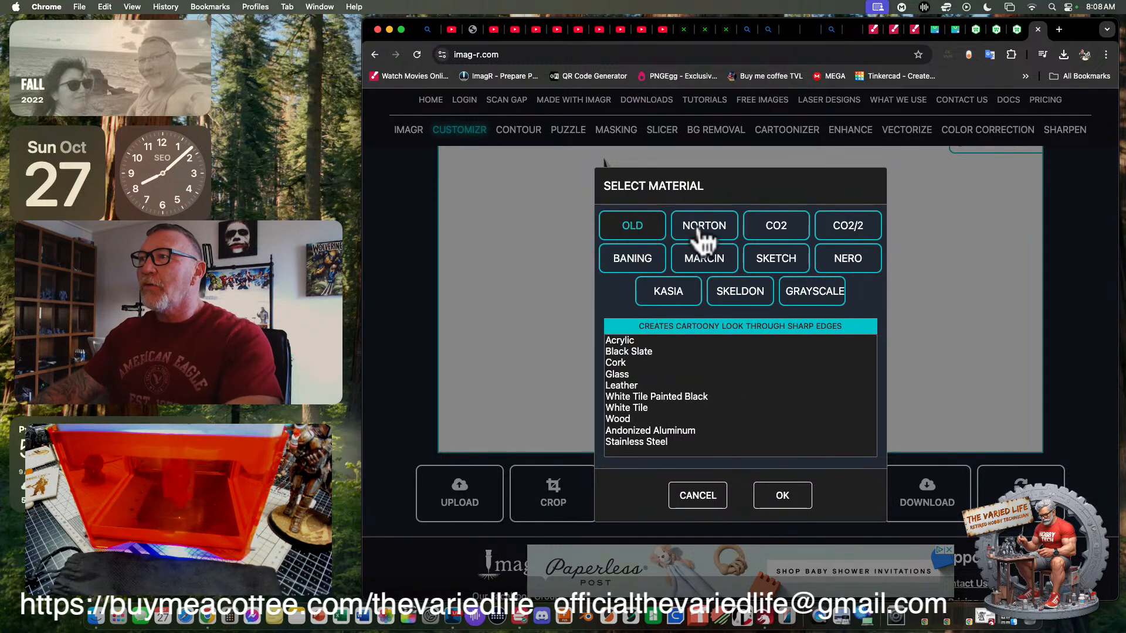
left_click(786, 235)
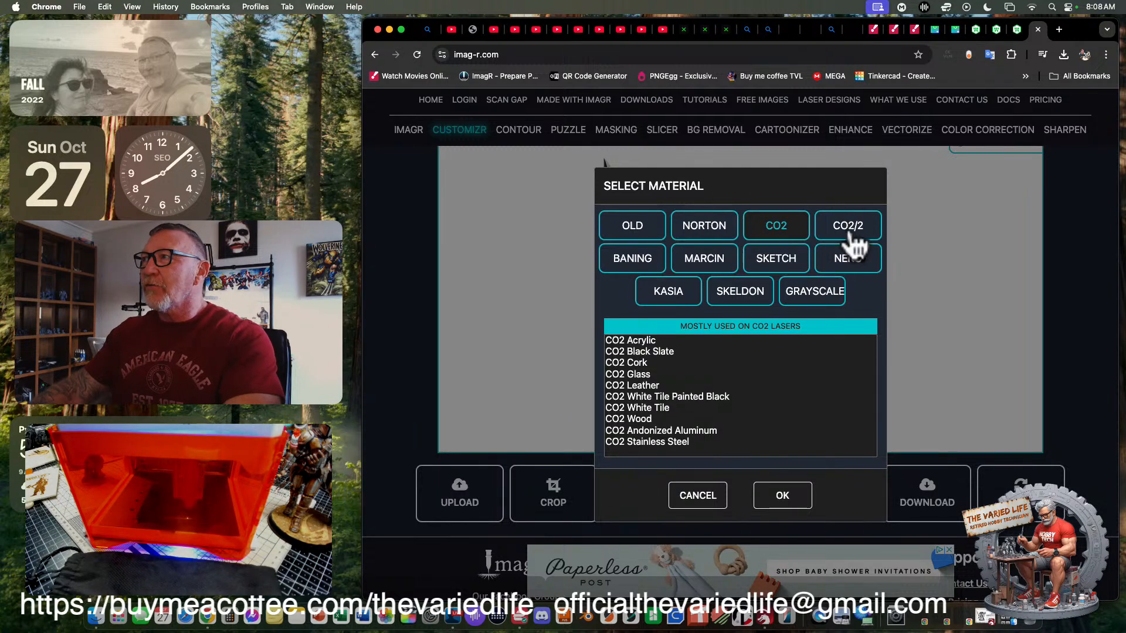
left_click(634, 260)
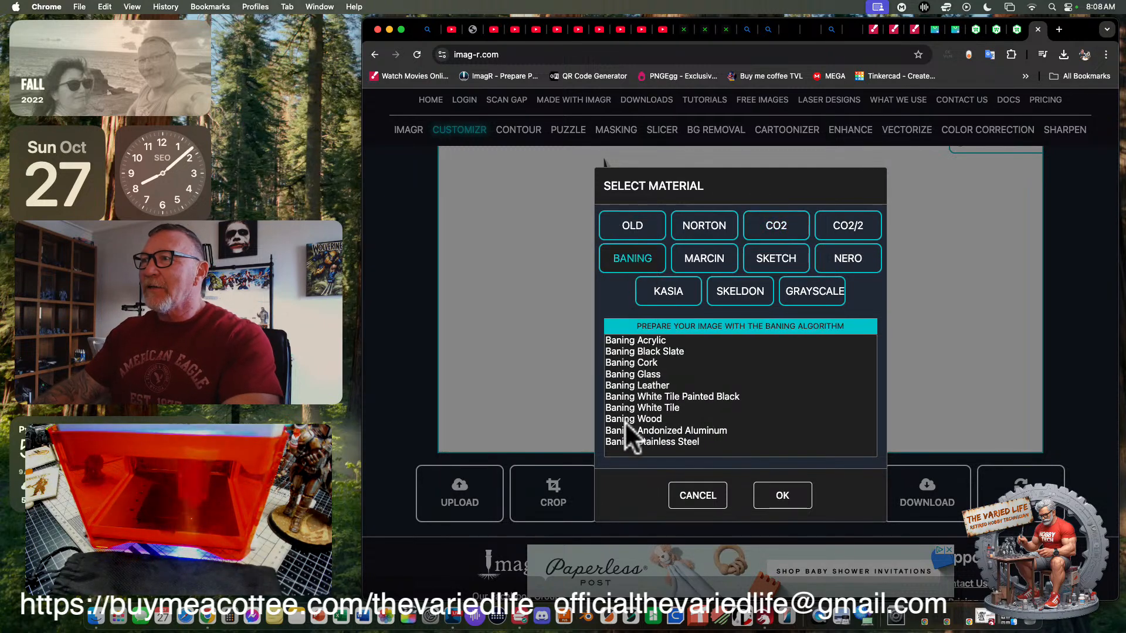
left_click(704, 267)
left_click(779, 268)
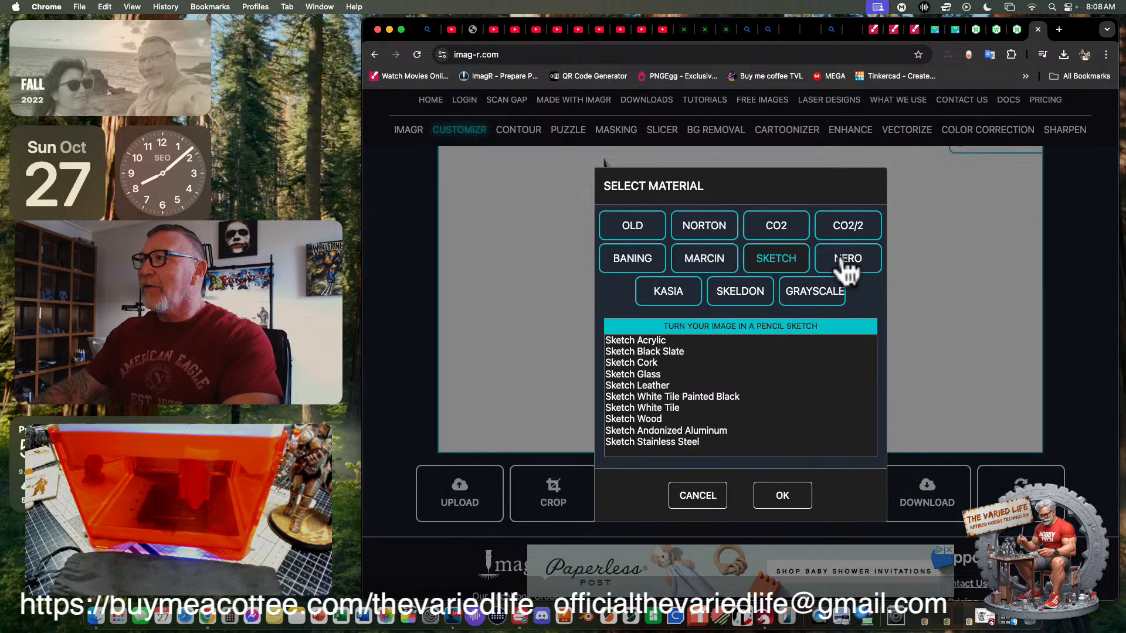
left_click(848, 267)
left_click(812, 297)
left_click(741, 299)
left_click(670, 296)
- Apply the OLD algorithm's Andonized Aluminum material preset to the knight image and bring the converted picture into view
left_click(630, 227)
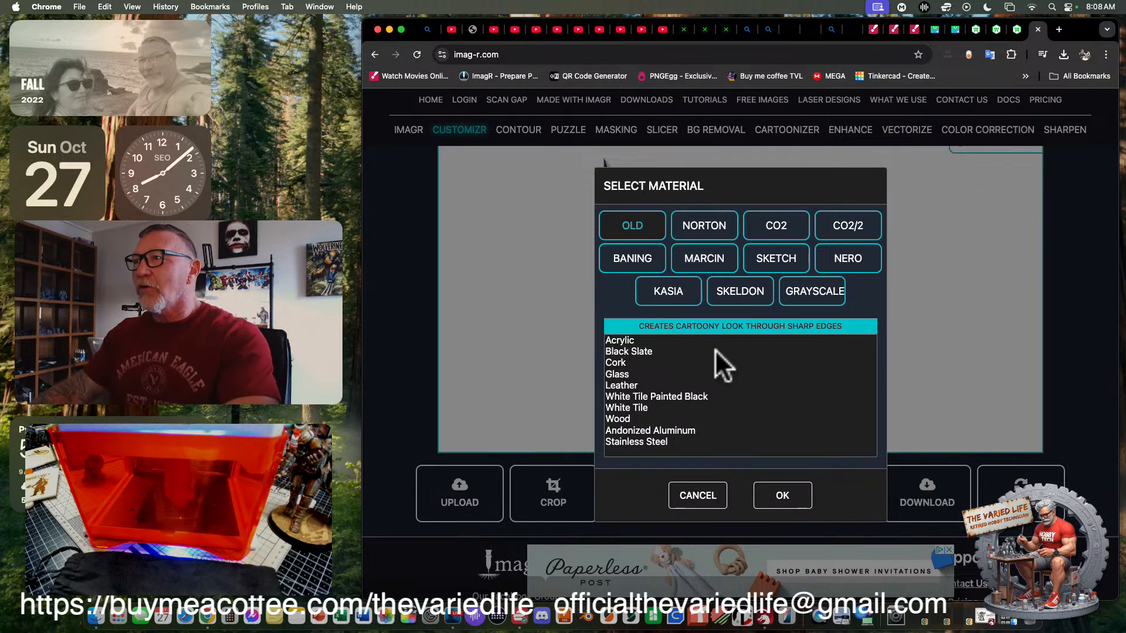
left_click(619, 431)
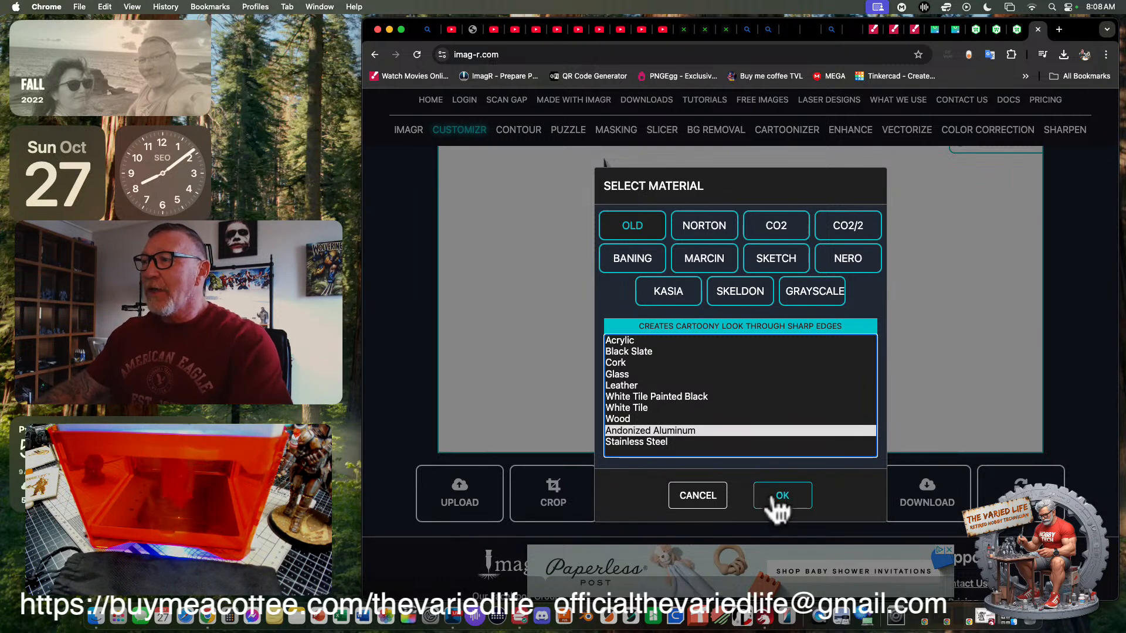
left_click(801, 489)
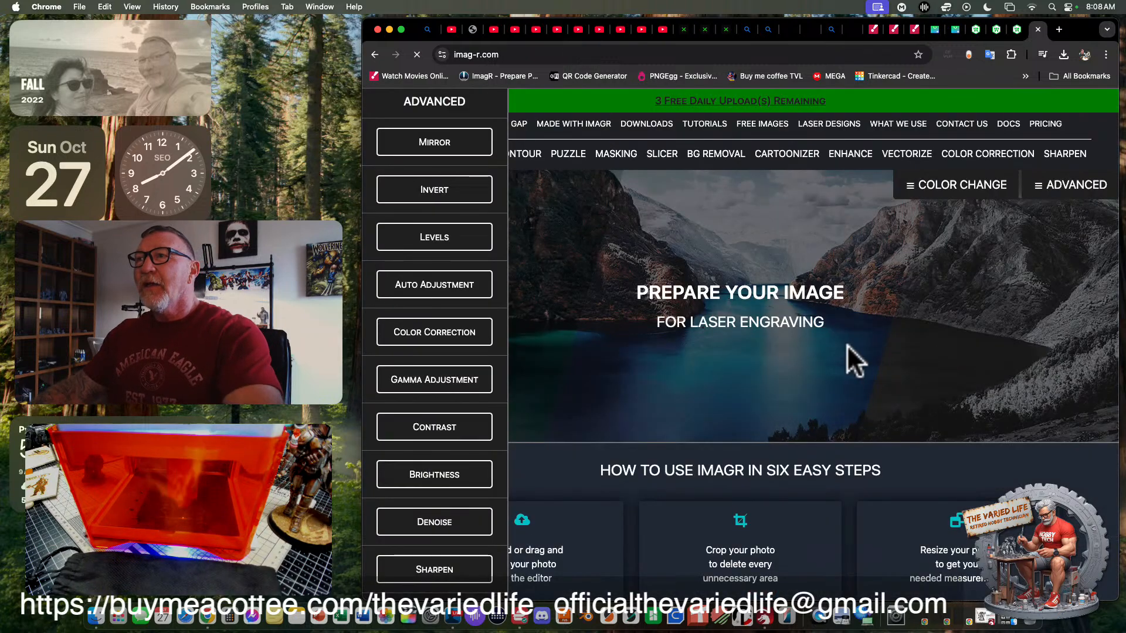
scroll(661, 342, "down", 10)
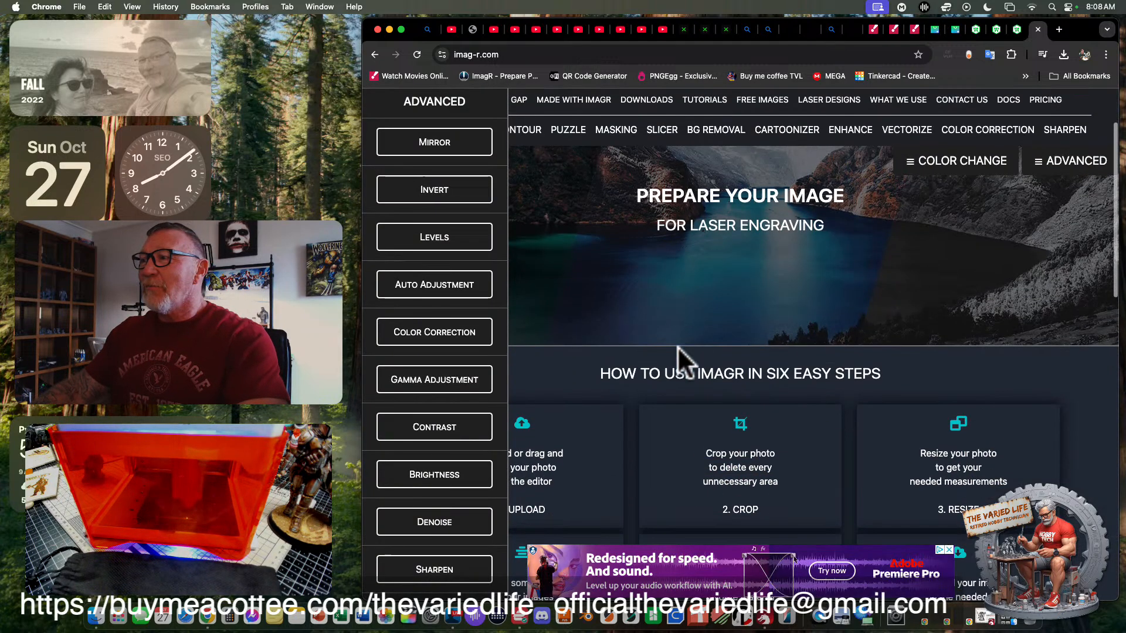
scroll(738, 332, "up", 1)
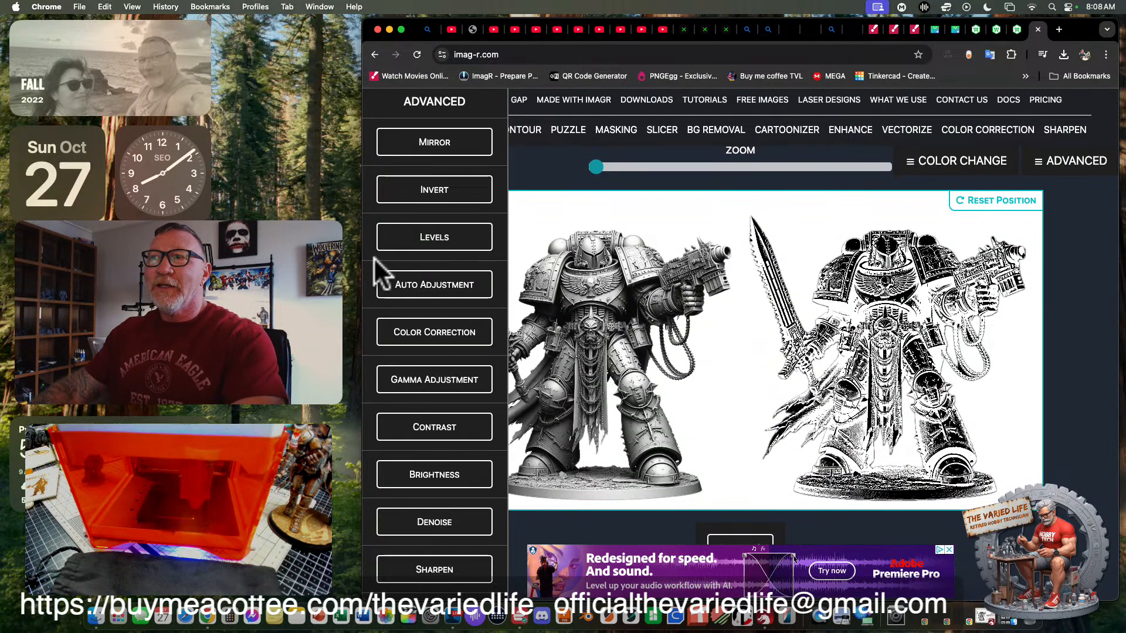
- Widen the browser window slightly to show more of the original and converted knight images side by side
left_click_drag(365, 265, 326, 265)
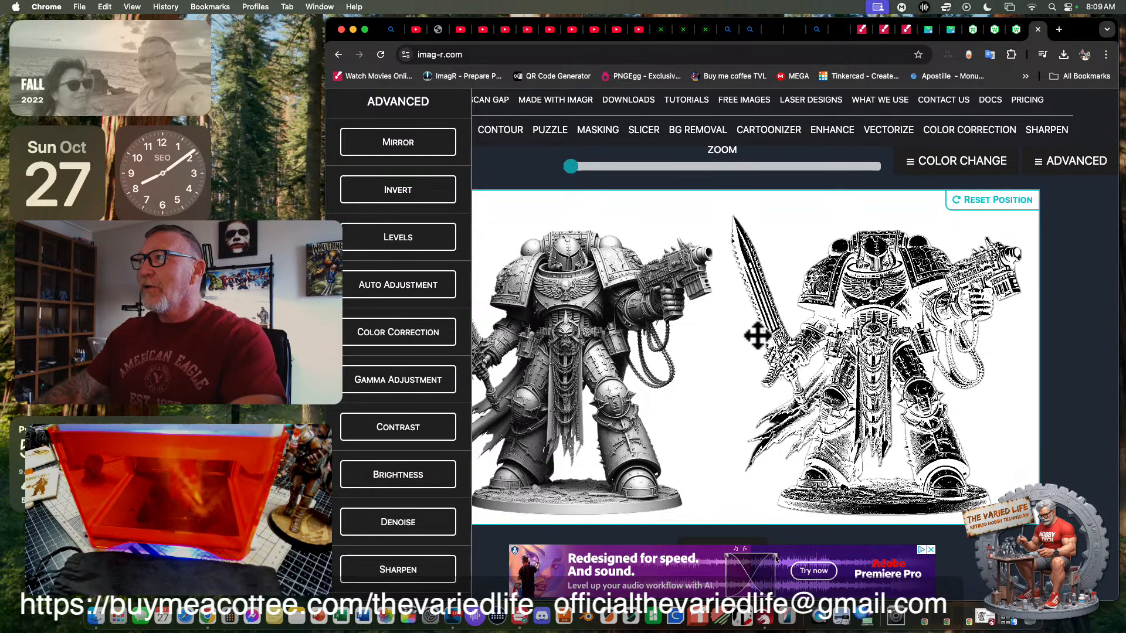
scroll(757, 335, "down", 3)
scroll(758, 336, "up", 2)
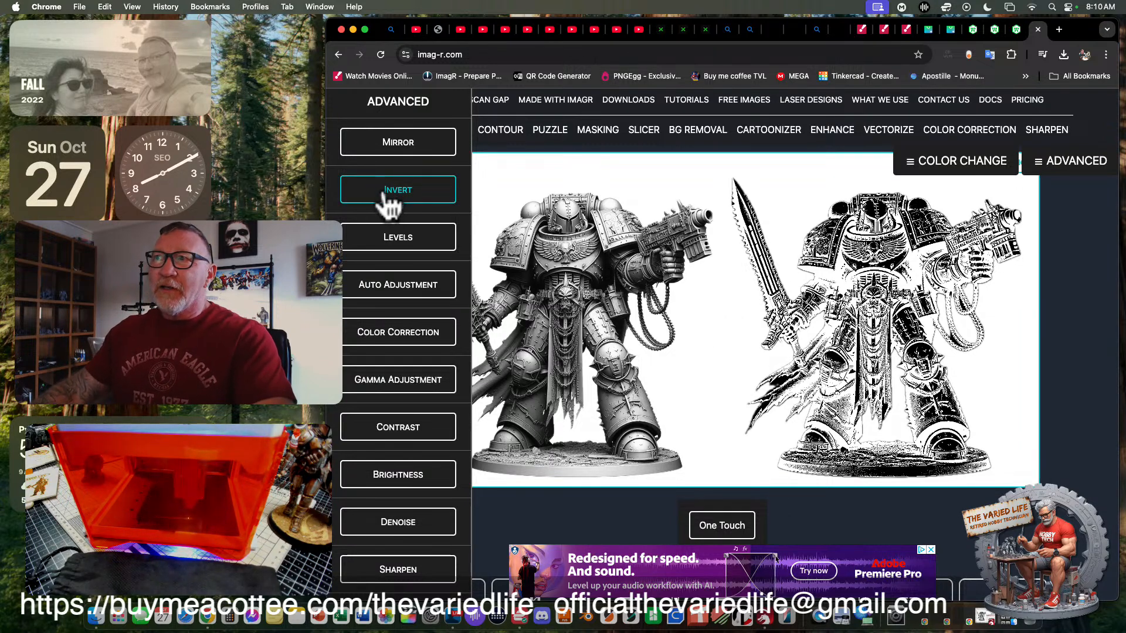
- Look at the Levels adjustment's range settings and collapse them without changing anything
left_click(419, 251)
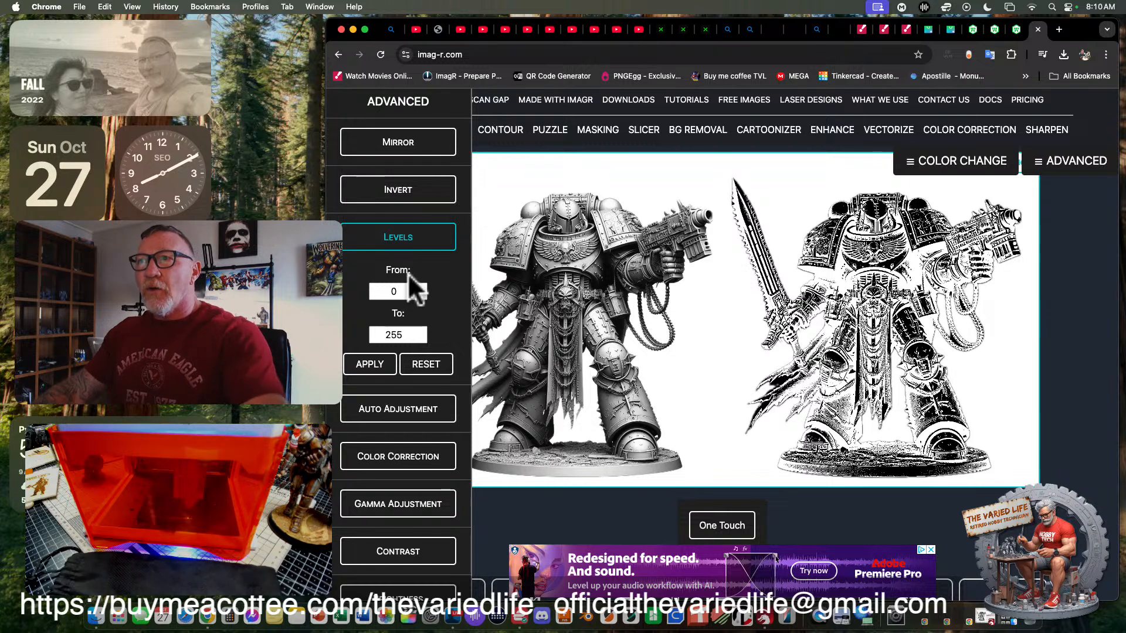
left_click(403, 243)
scroll(422, 244, "down", 3)
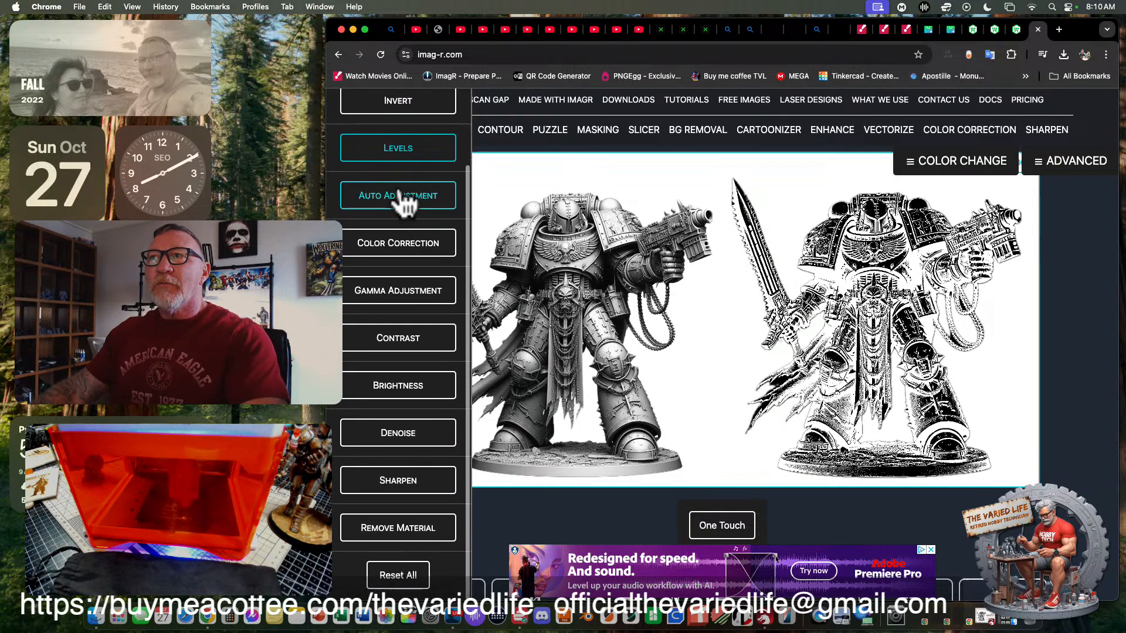
- Apply the One Touch enhancement to the converted knight image
scroll(402, 258, "down", 2)
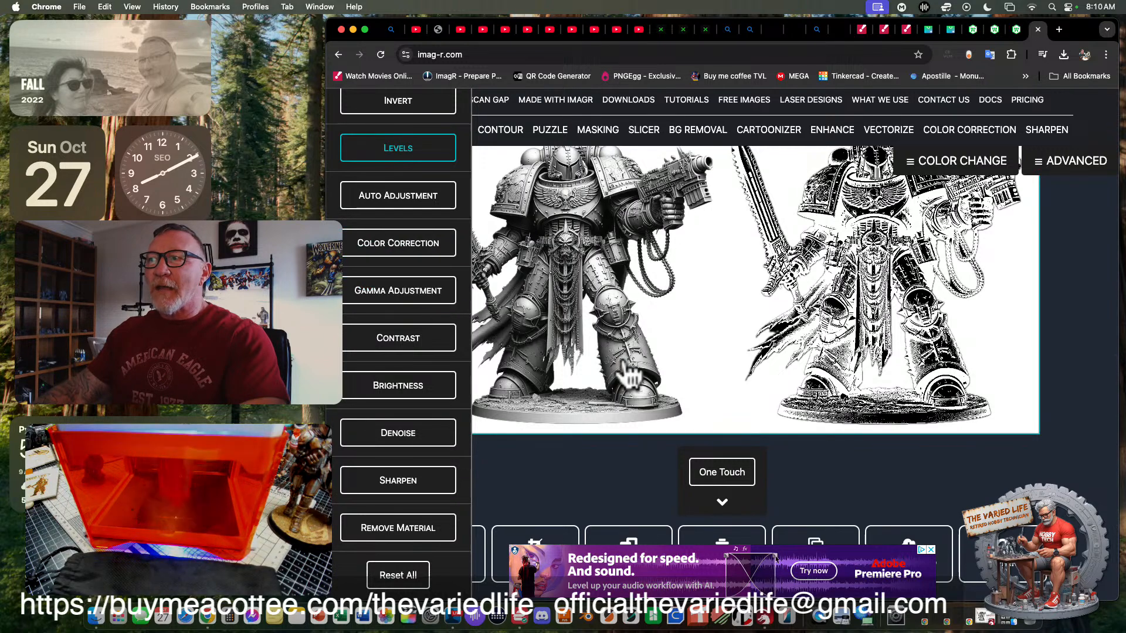
scroll(695, 413, "down", 1)
scroll(694, 402, "up", 3)
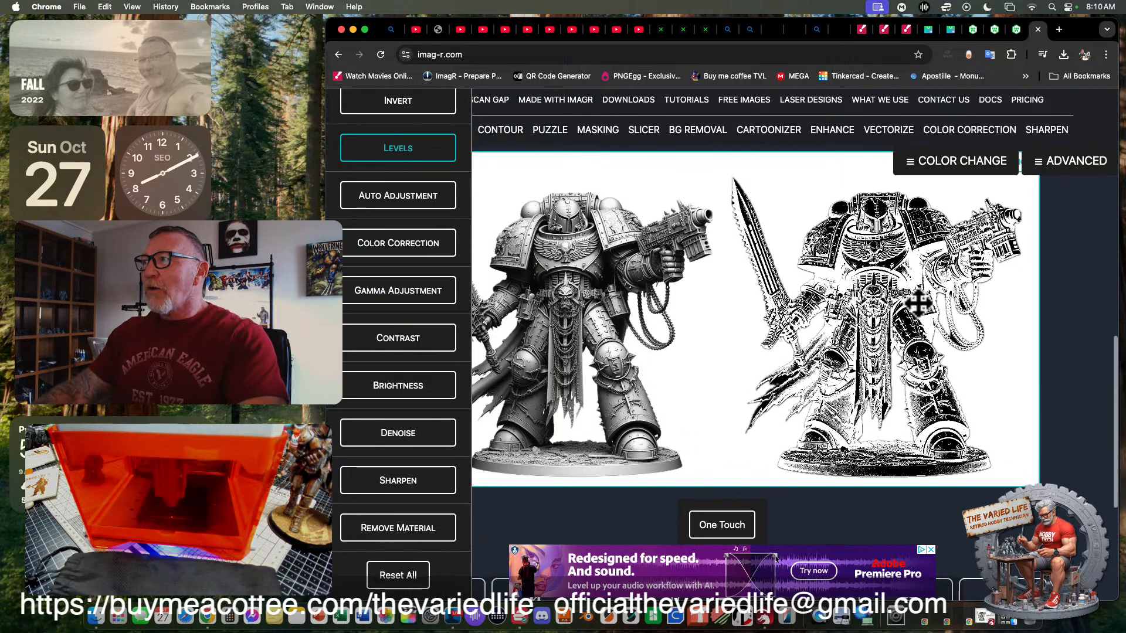
scroll(767, 437, "down", 4)
scroll(767, 437, "down", 1)
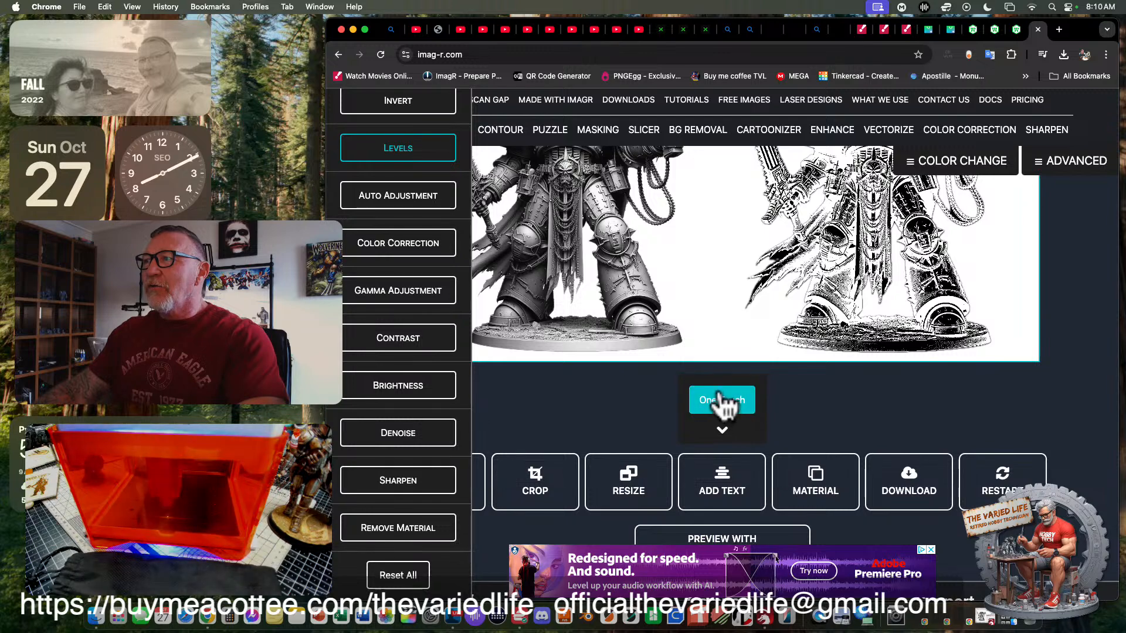
scroll(717, 405, "up", 2)
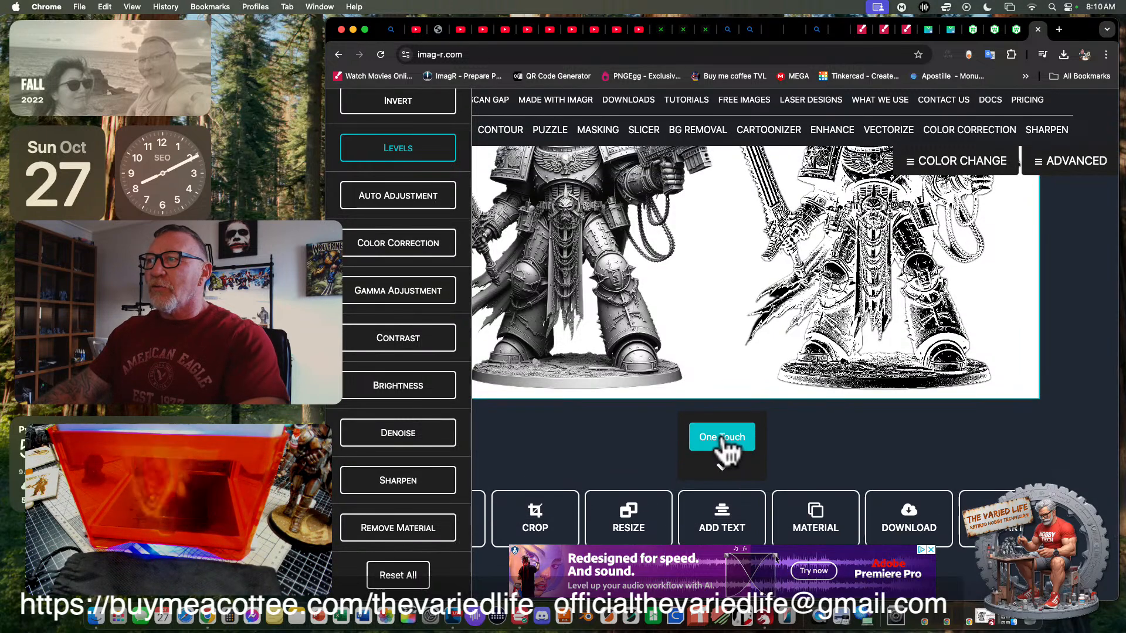
left_click(723, 440)
scroll(795, 384, "up", 3)
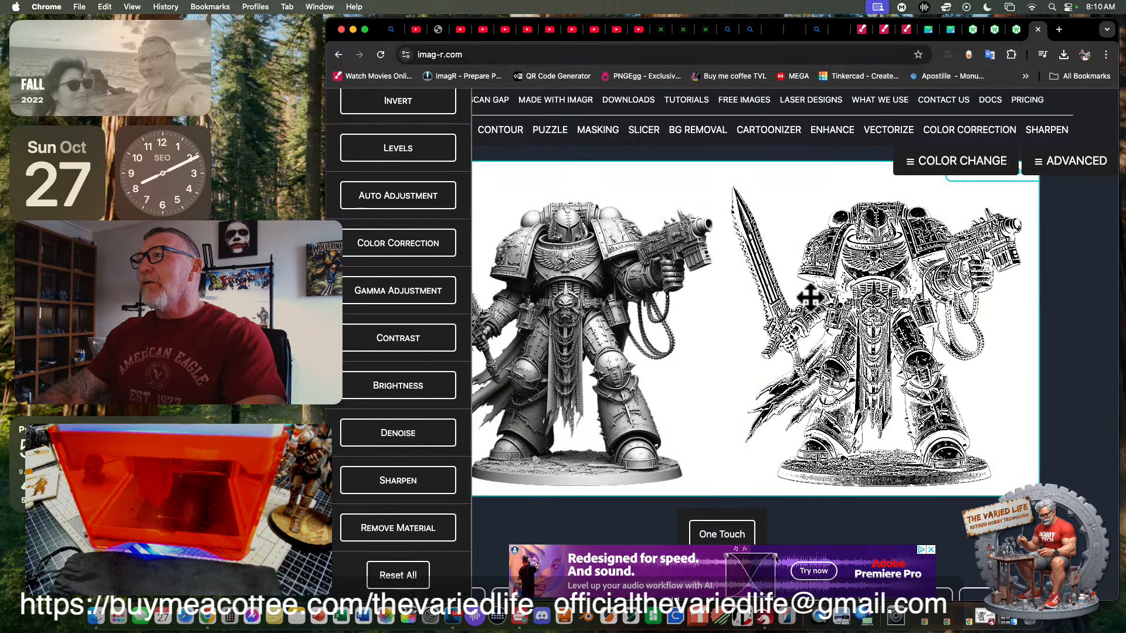
- Examine the One Touch options, the enhanced knight beside the original, and the available advanced adjustments
scroll(857, 284, "down", 2)
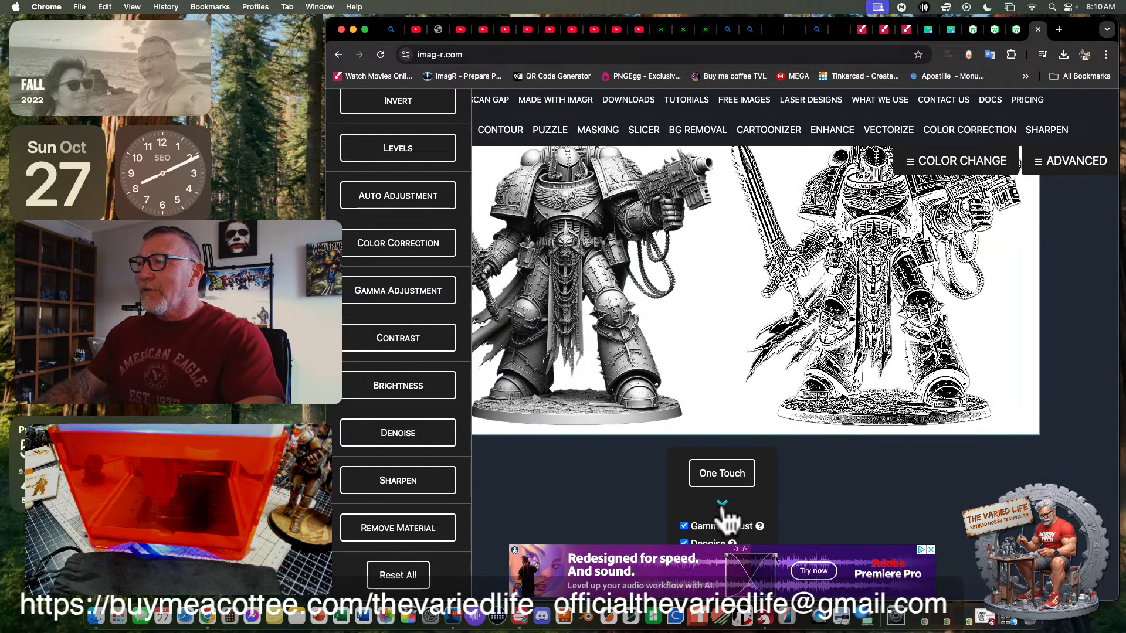
scroll(786, 477, "down", 3)
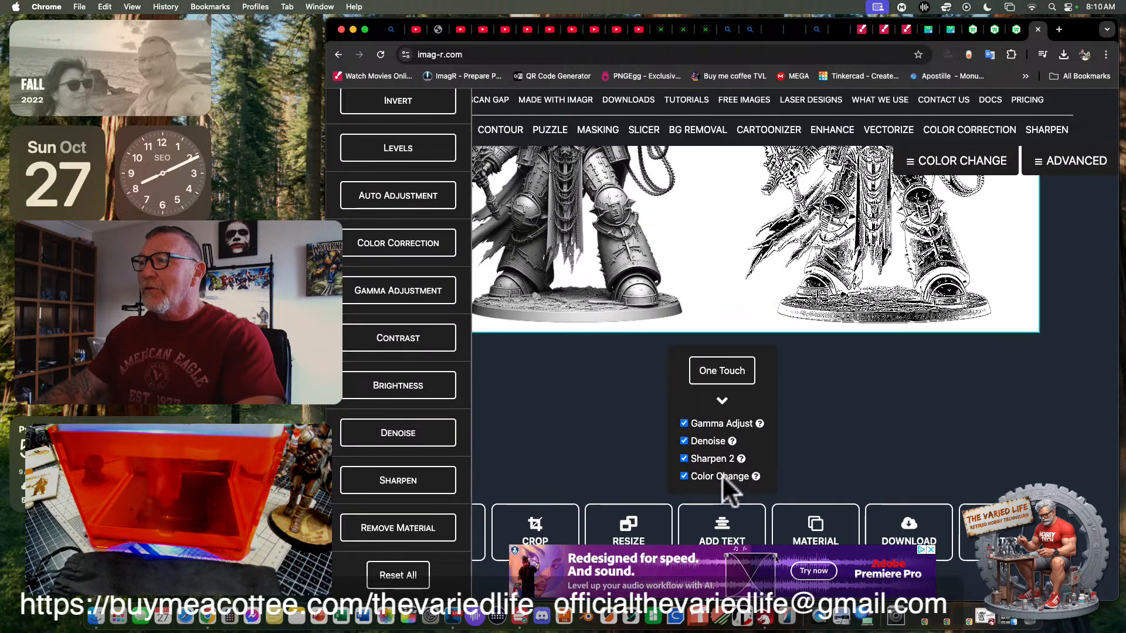
scroll(803, 439, "up", 5)
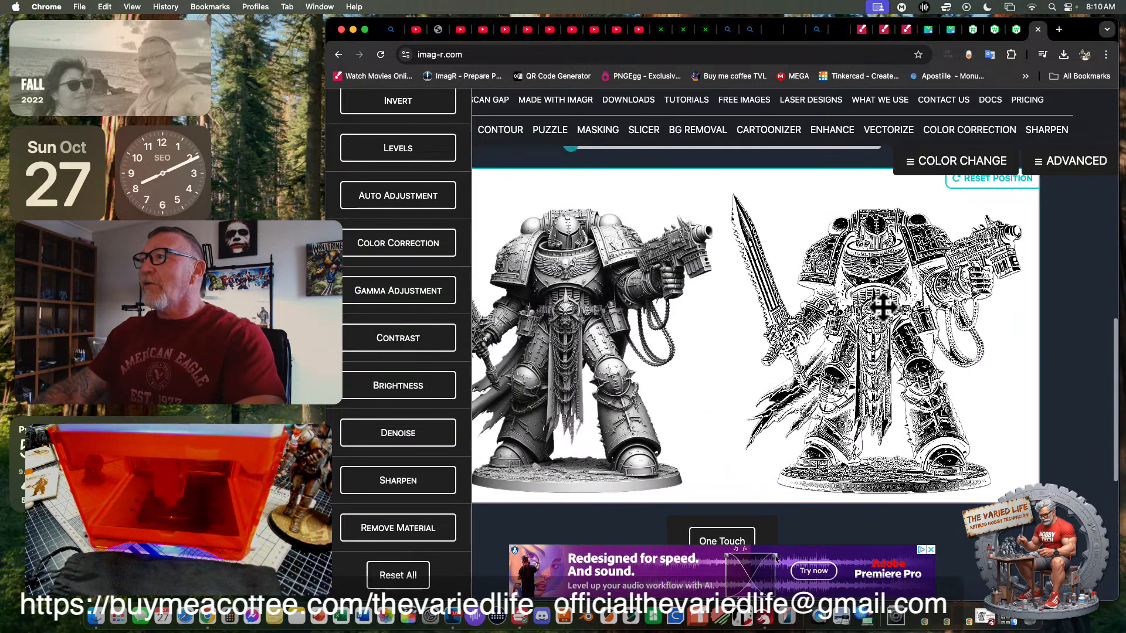
scroll(879, 296, "down", 1)
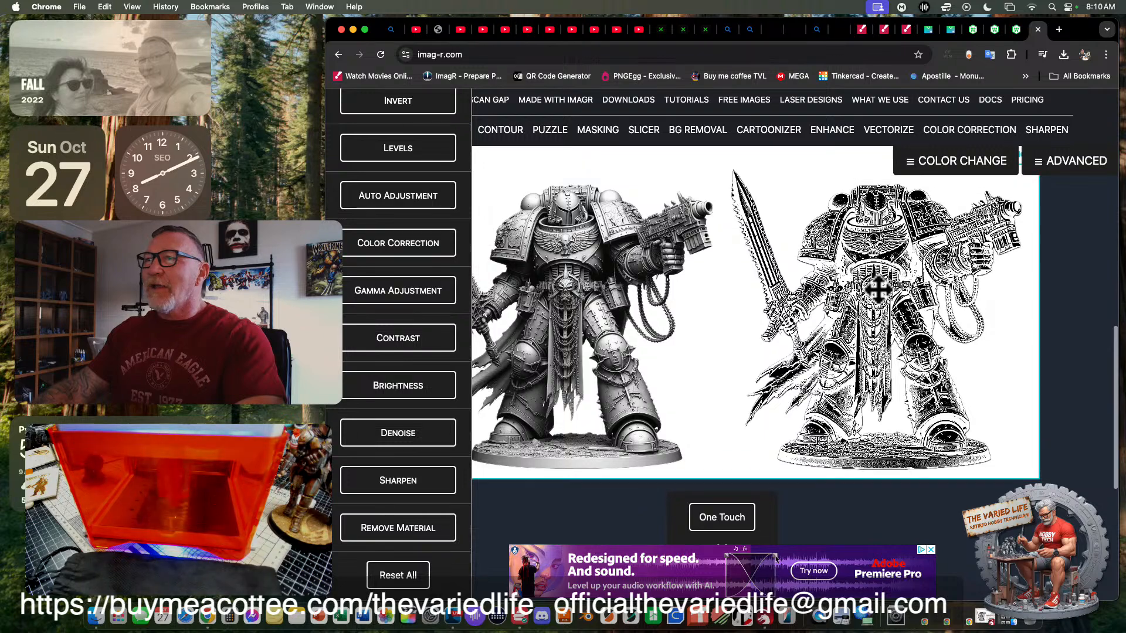
scroll(878, 289, "down", 9)
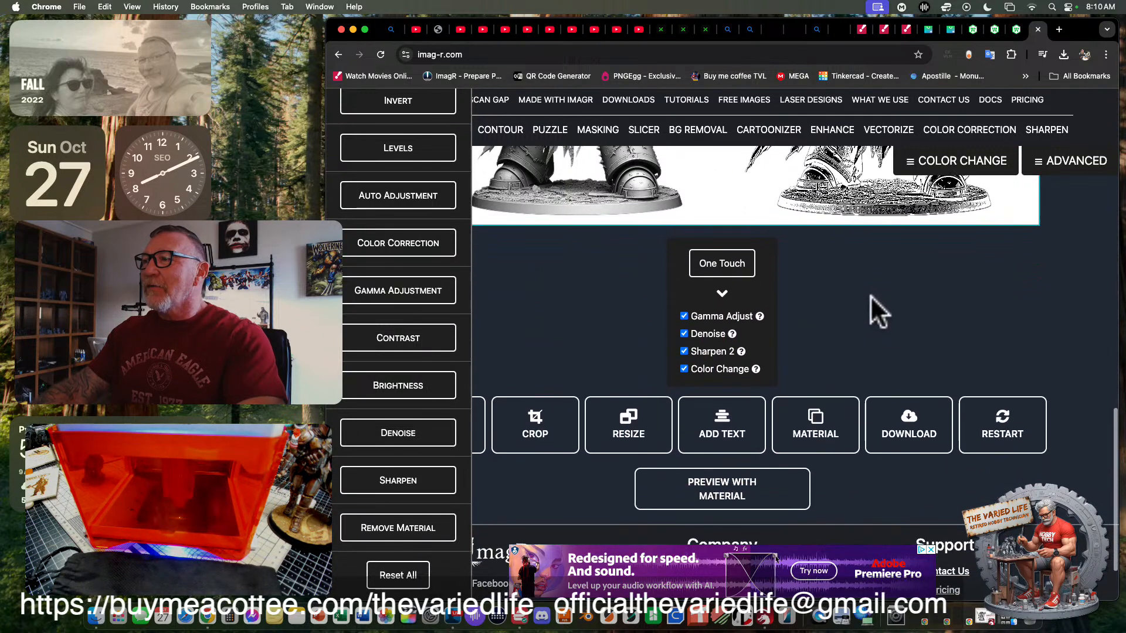
scroll(870, 296, "up", 10)
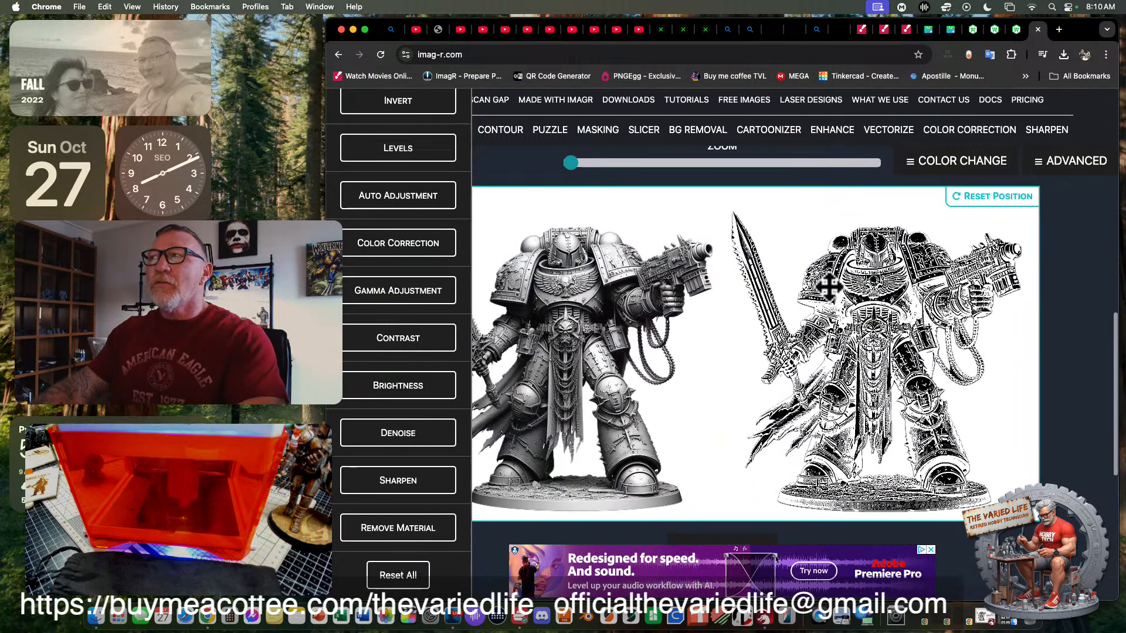
scroll(828, 286, "up", 7)
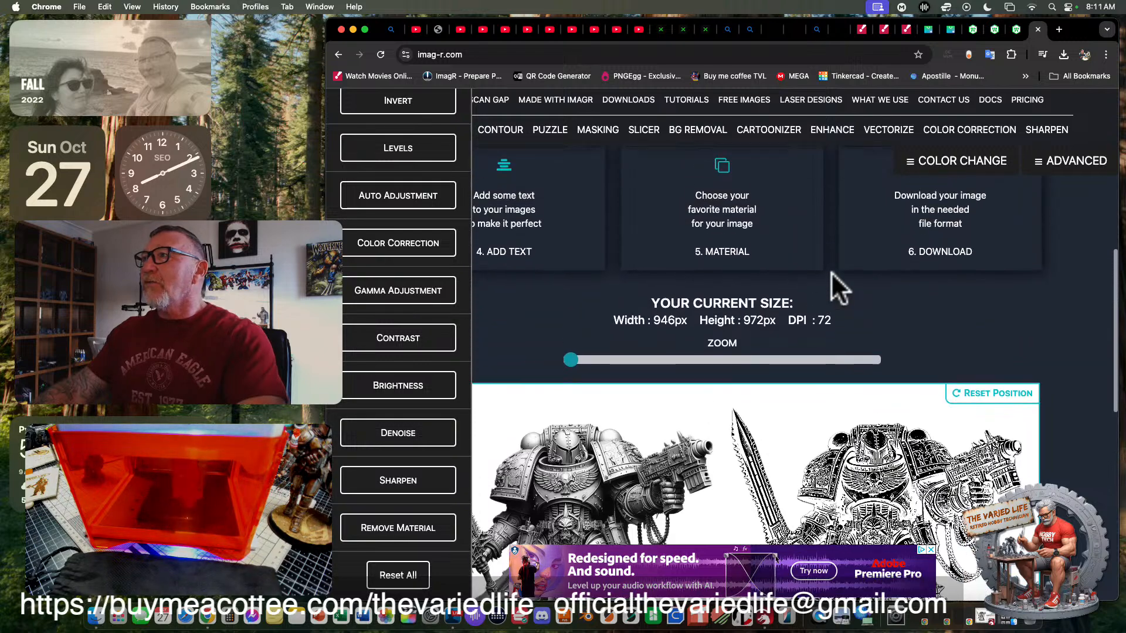
scroll(832, 272, "down", 7)
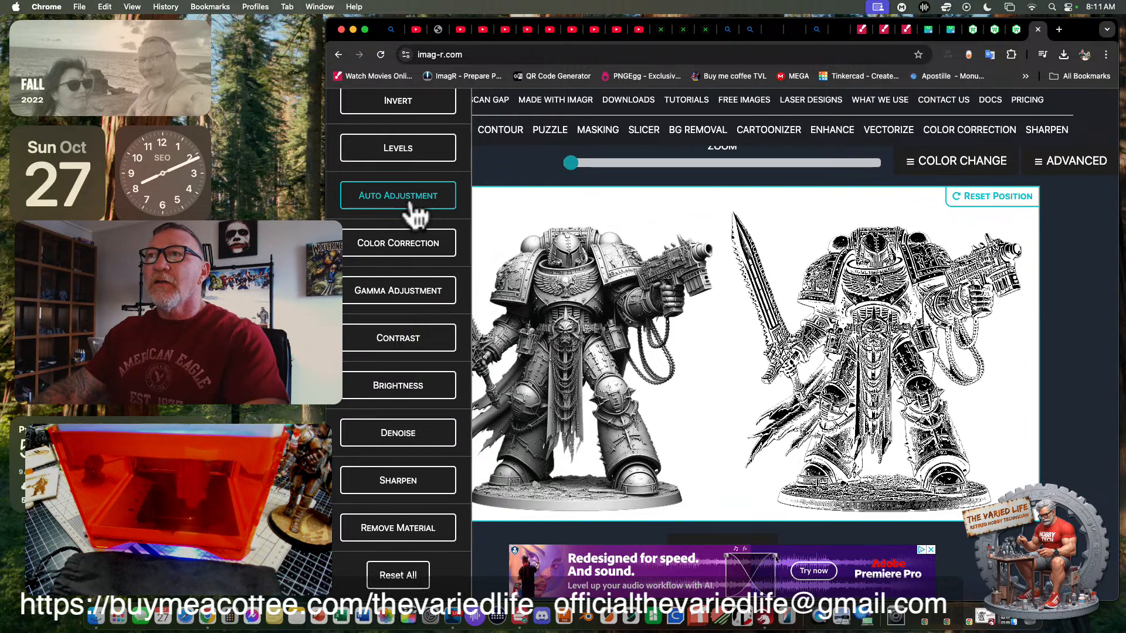
scroll(410, 223, "up", 2)
scroll(420, 219, "down", 2)
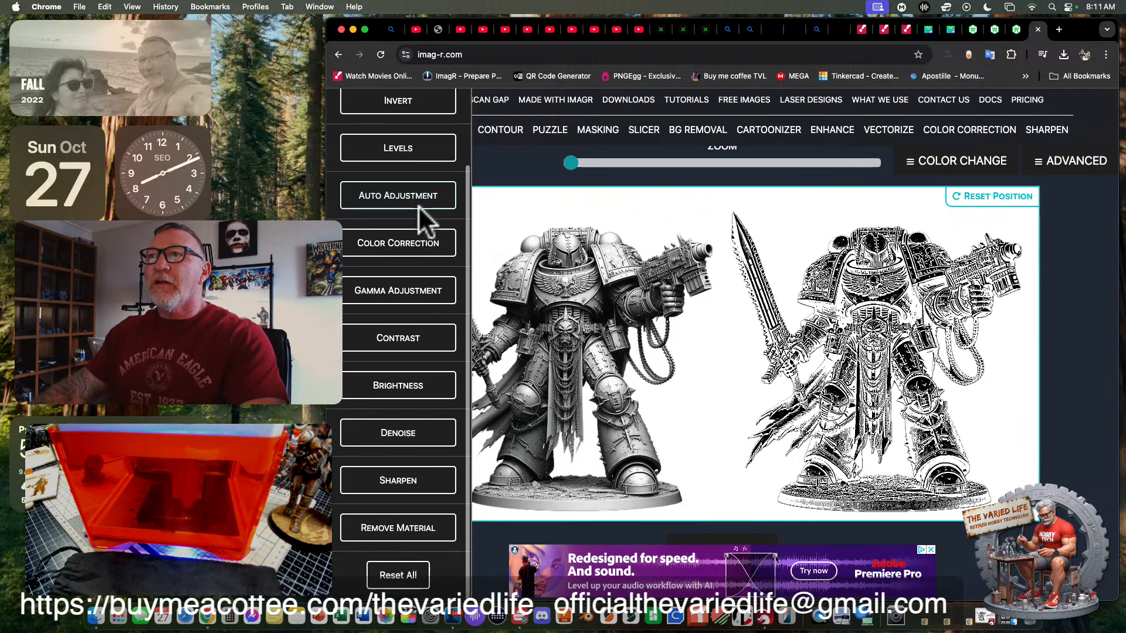
scroll(414, 222, "up", 2)
scroll(407, 258, "down", 1)
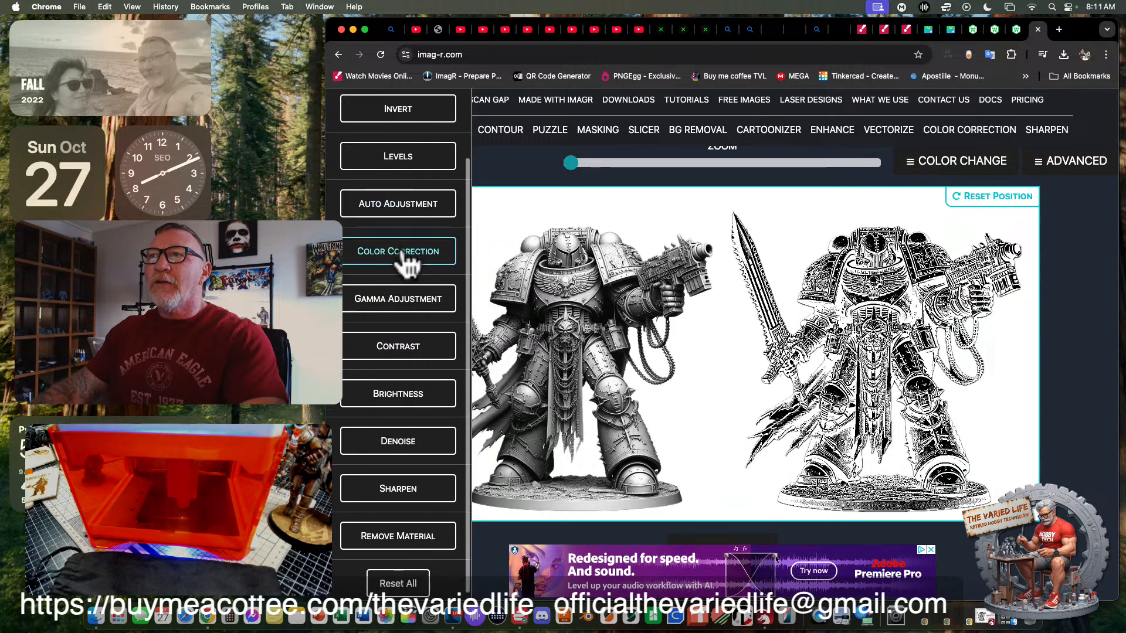
scroll(422, 226, "up", 3)
scroll(434, 229, "down", 3)
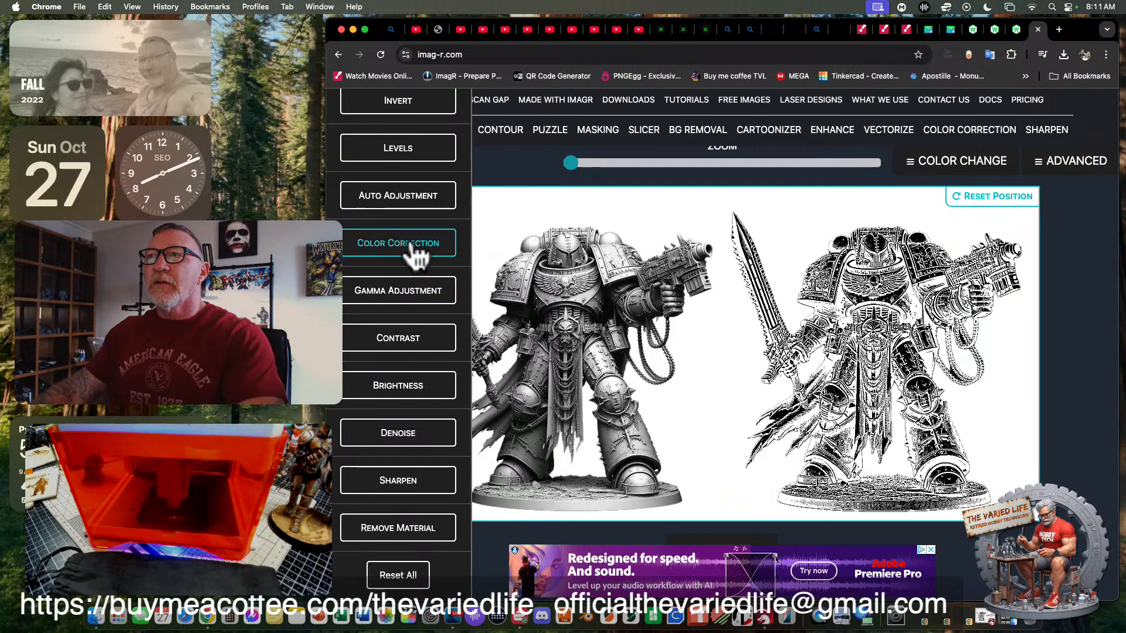
- Lower the converted knight image's contrast to -77
left_click(394, 339)
left_click(366, 370)
left_click_drag(367, 370, 352, 370)
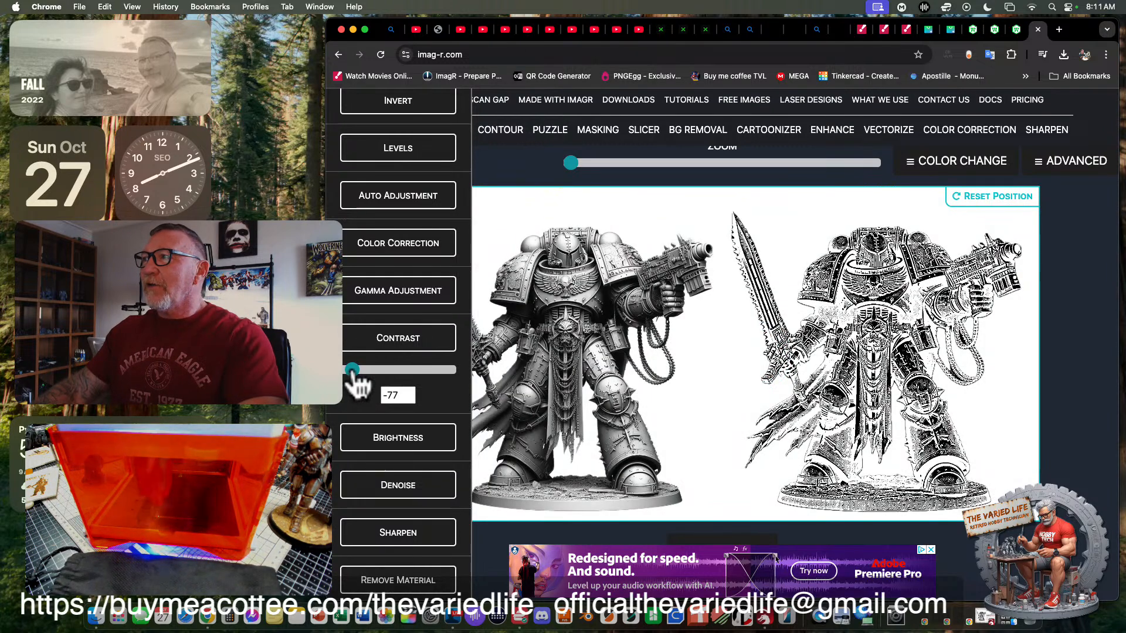
- Set the converted knight image's contrast to 55
left_click_drag(352, 371, 380, 371)
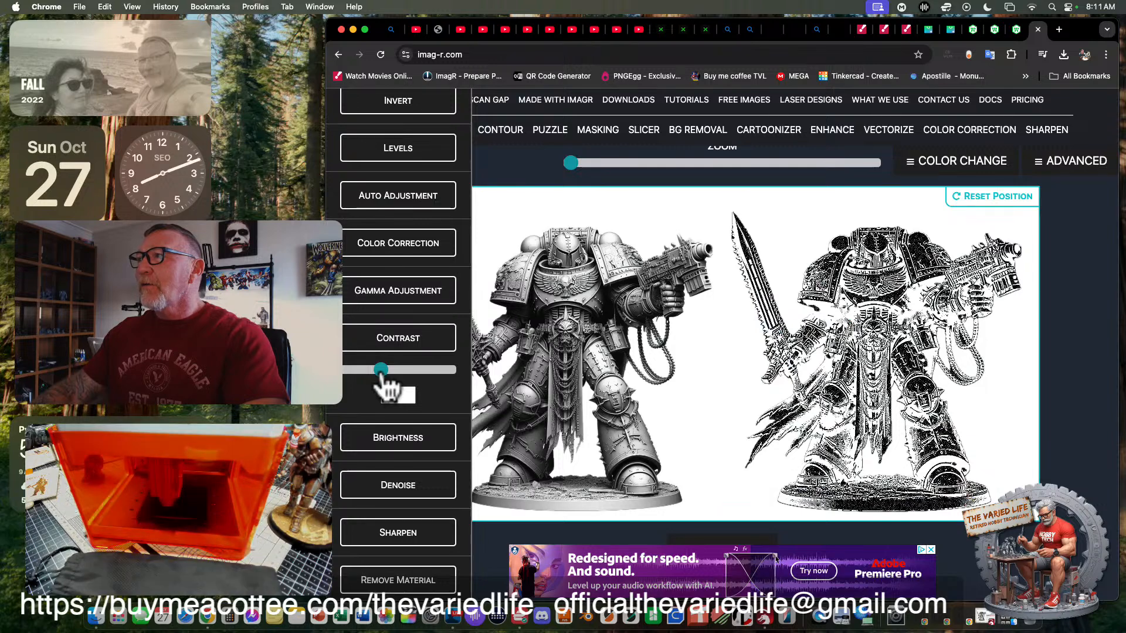
left_click(378, 370)
left_click_drag(377, 370, 379, 370)
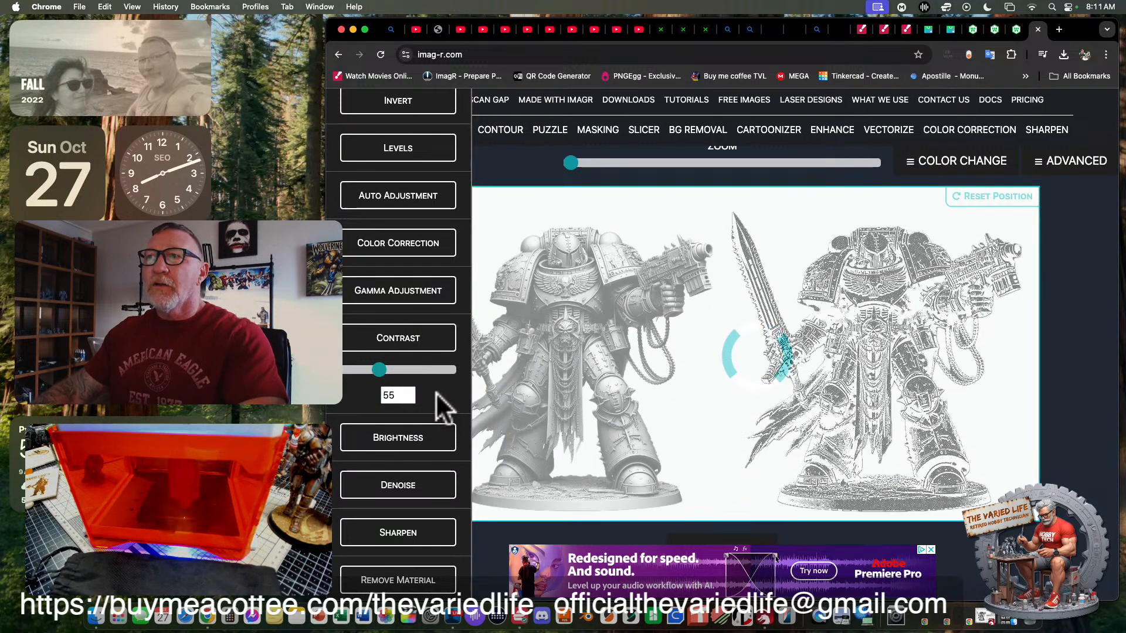
- Try gamma values of 0.2 and 2.9 on the converted knight image, and settle on a gamma of 2
scroll(445, 403, "down", 2)
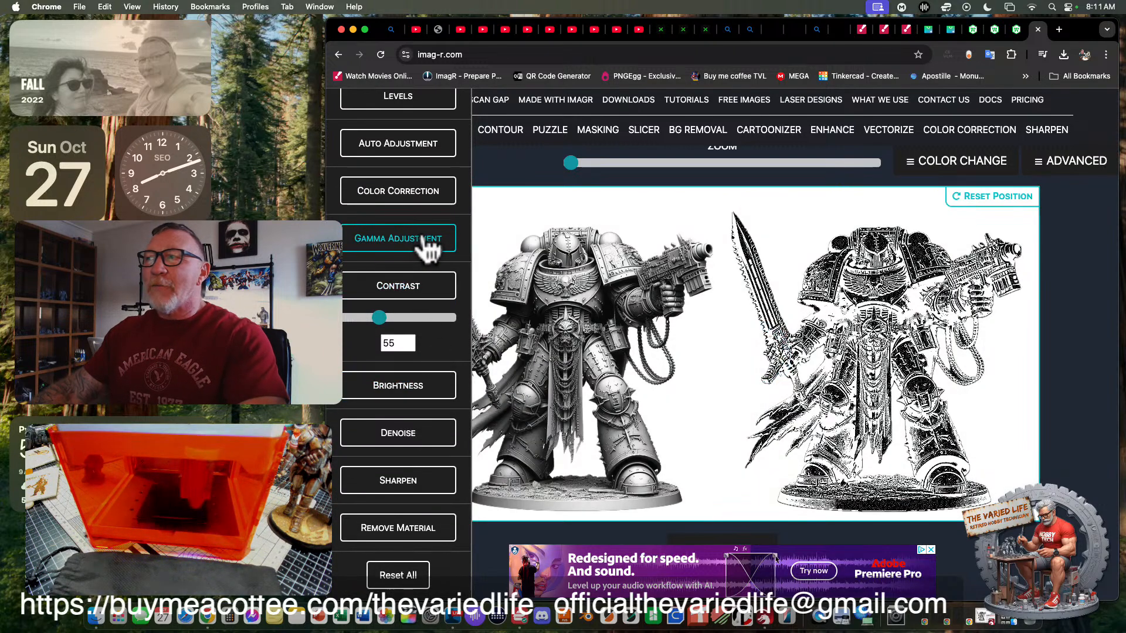
left_click(430, 247)
left_click_drag(381, 270, 351, 270)
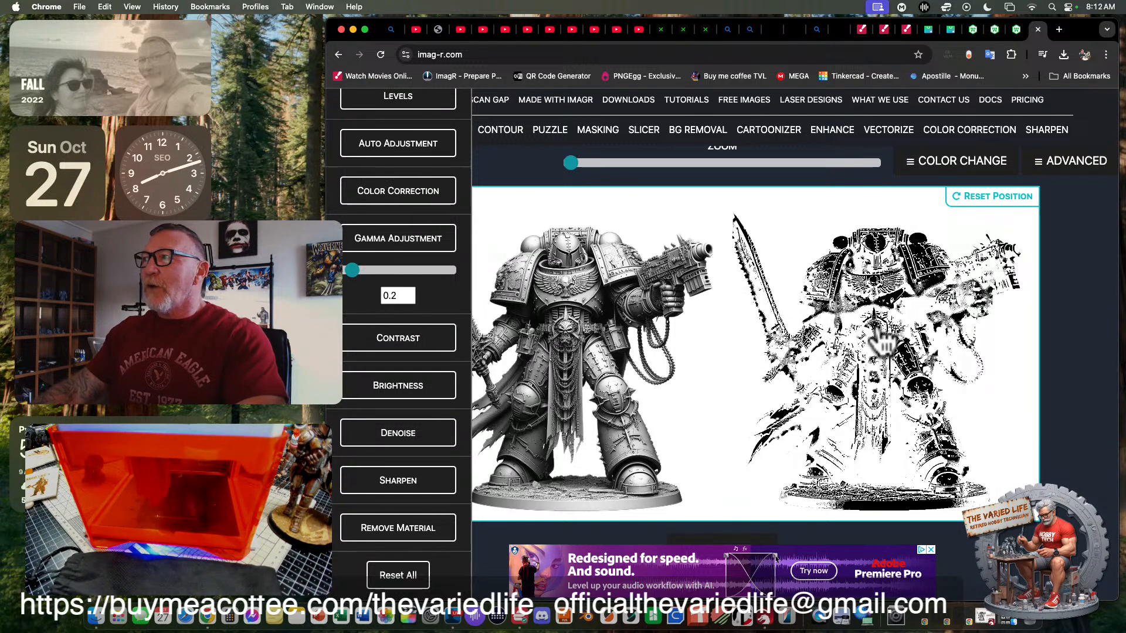
left_click_drag(352, 270, 398, 270)
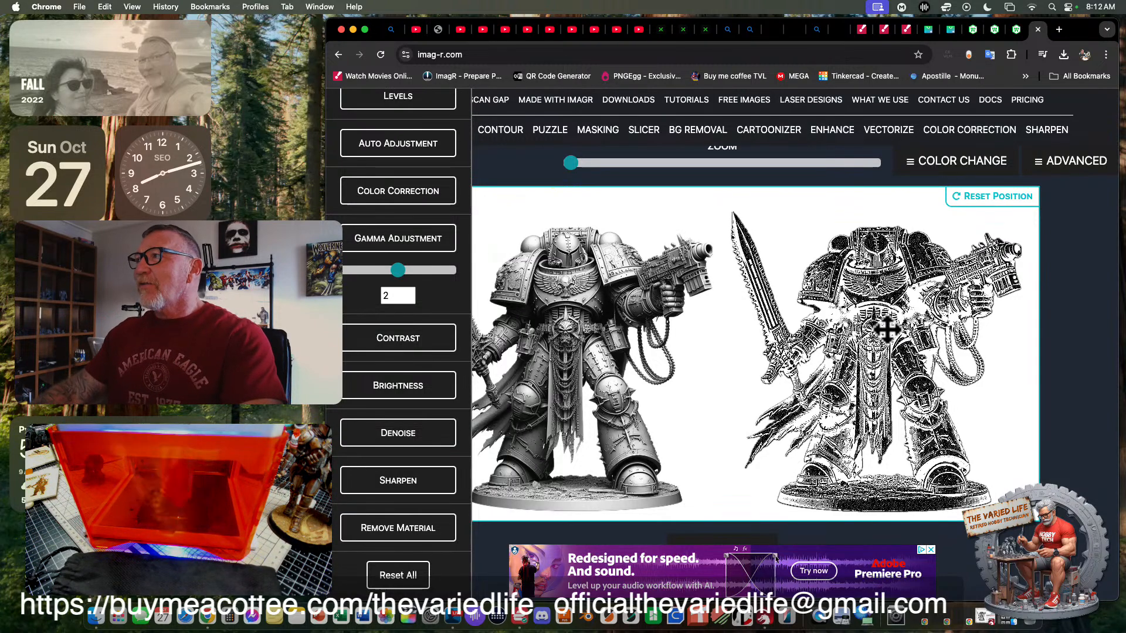
left_click_drag(398, 270, 421, 270)
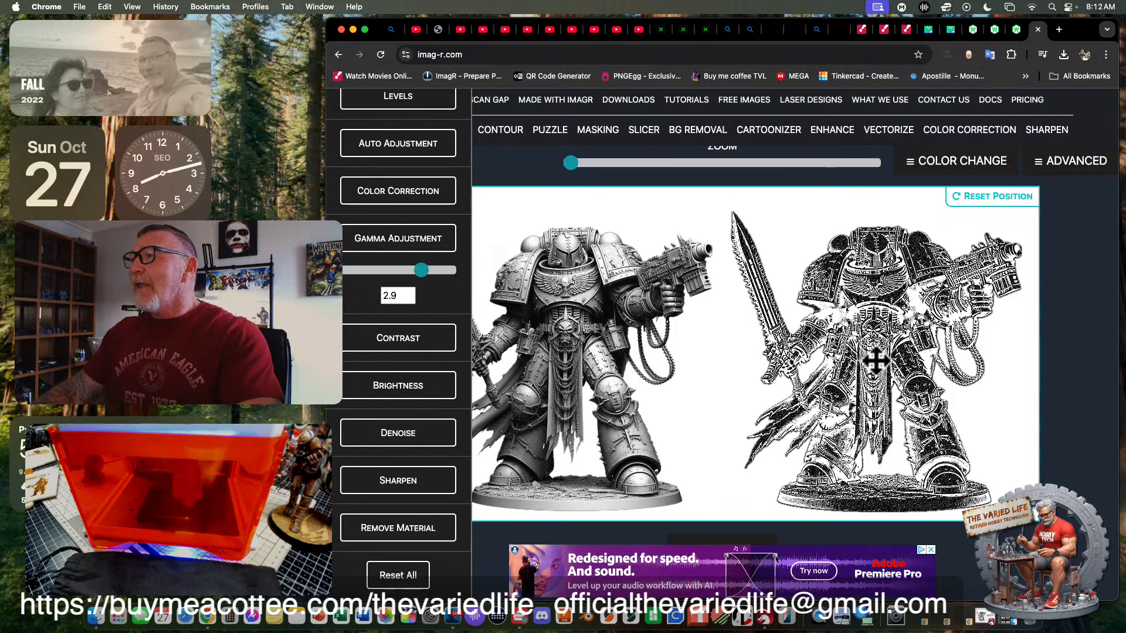
left_click_drag(419, 269, 397, 271)
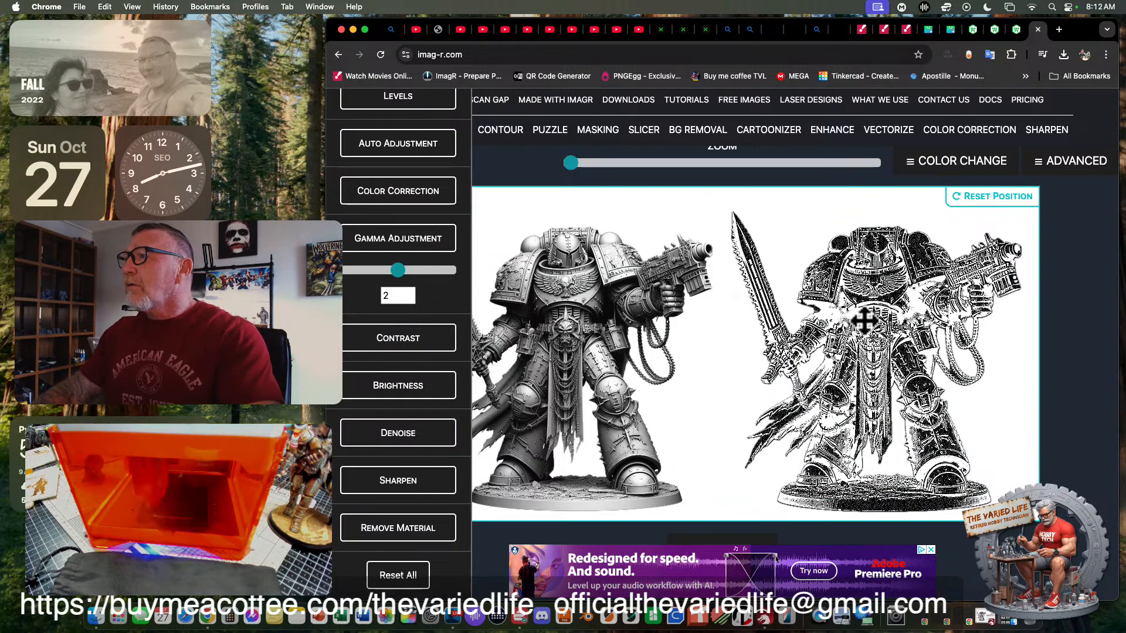
- Try a brightness of 92 on the converted knight image, reduce it to 50, and inspect the result enlarged
left_click(415, 333)
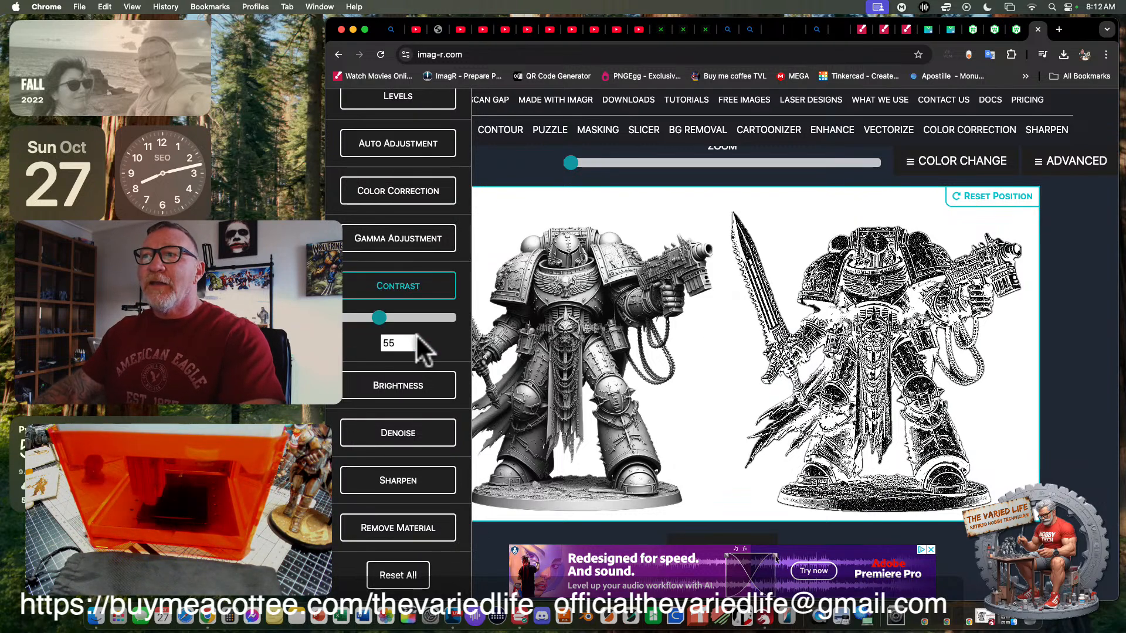
left_click(419, 388)
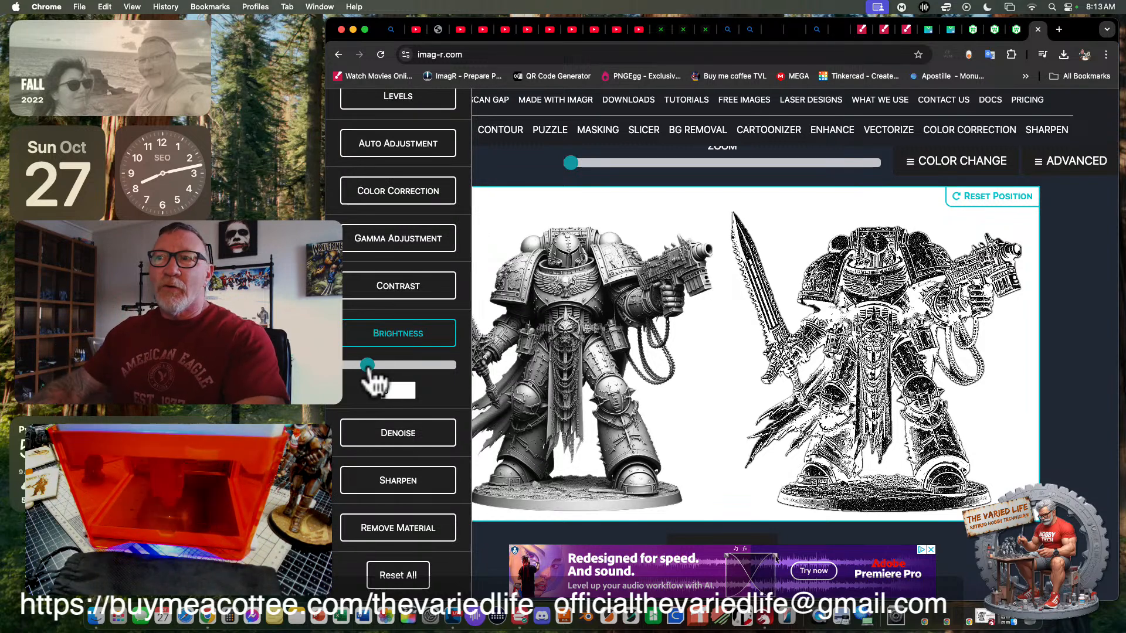
left_click_drag(367, 365, 386, 365)
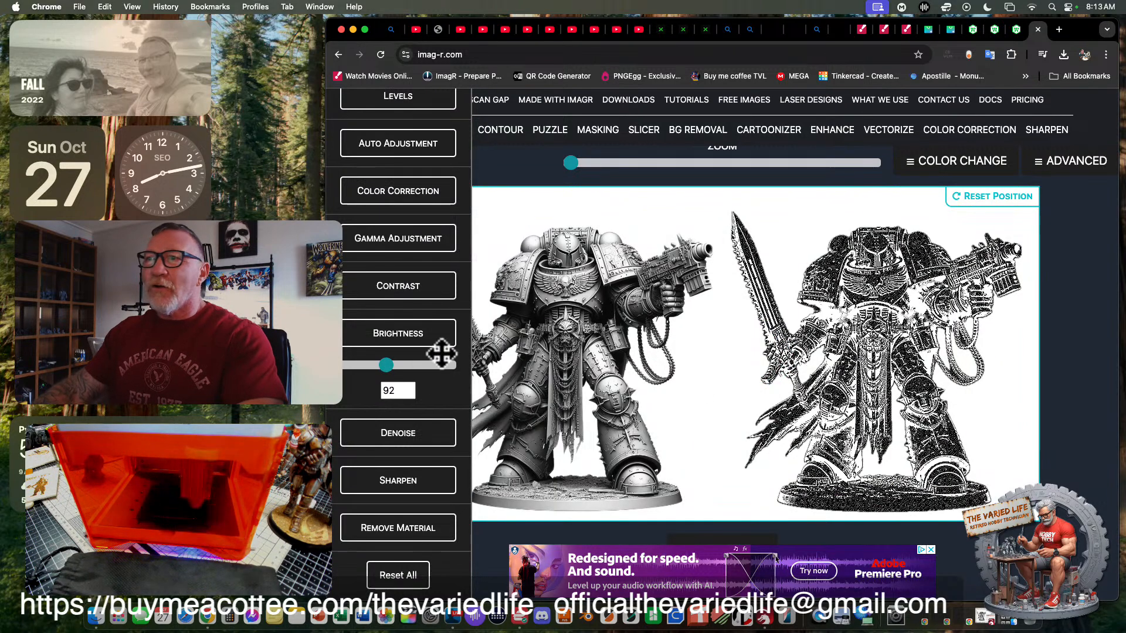
left_click_drag(381, 363, 378, 366)
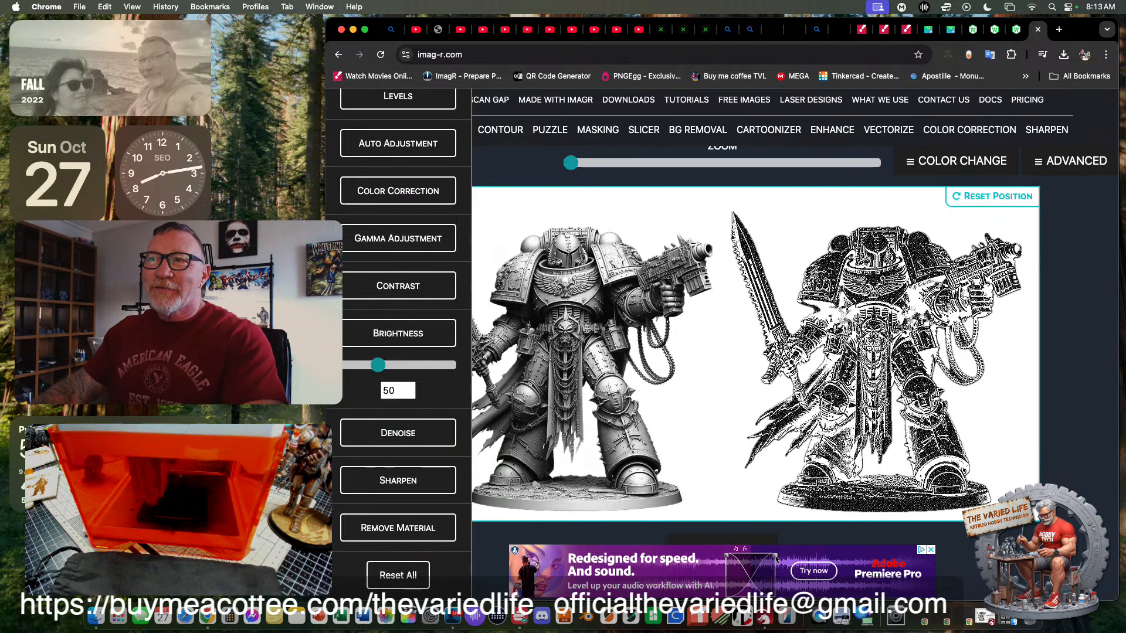
left_click_drag(326, 339, 141, 339)
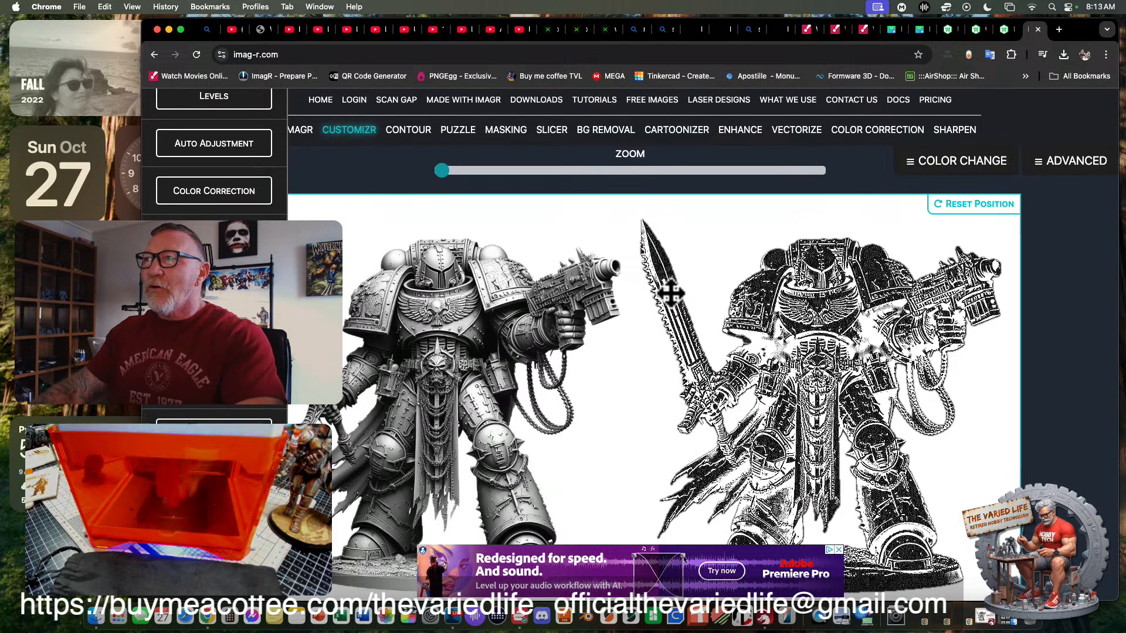
left_click_drag(144, 239, 319, 239)
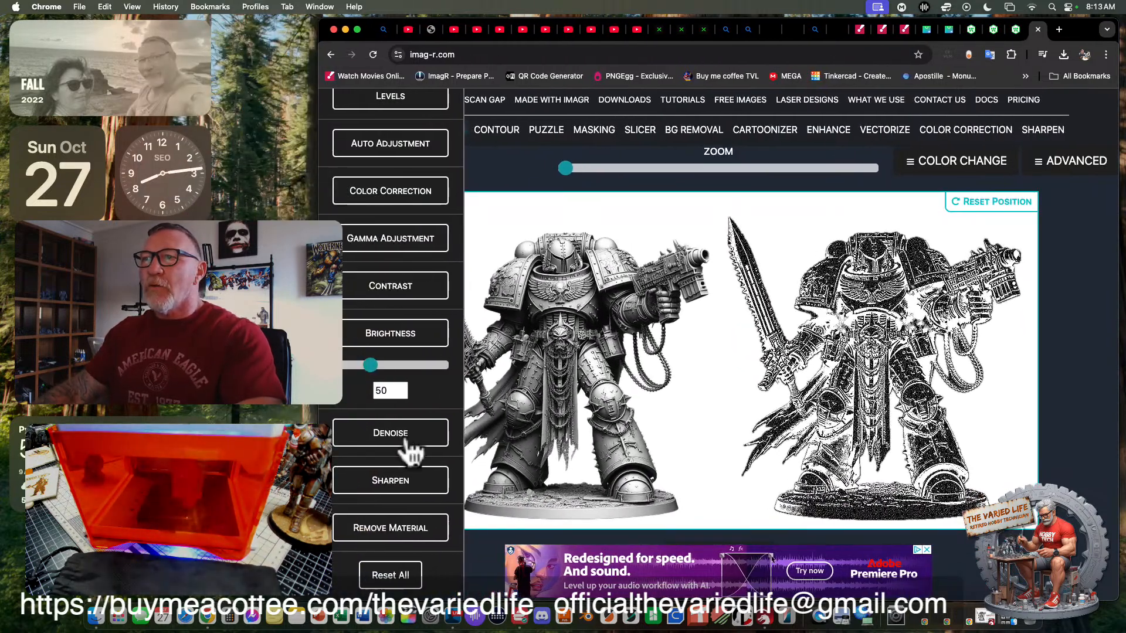
- Apply Denoise with a value of 3 to the converted knight image and check the result
left_click(407, 441)
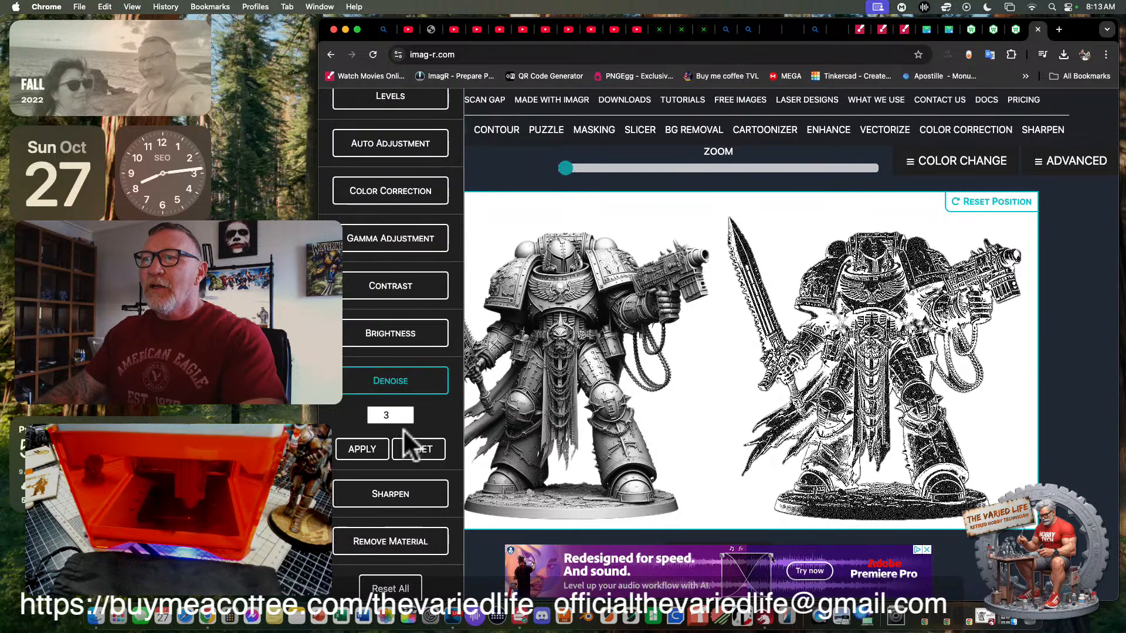
left_click(366, 453)
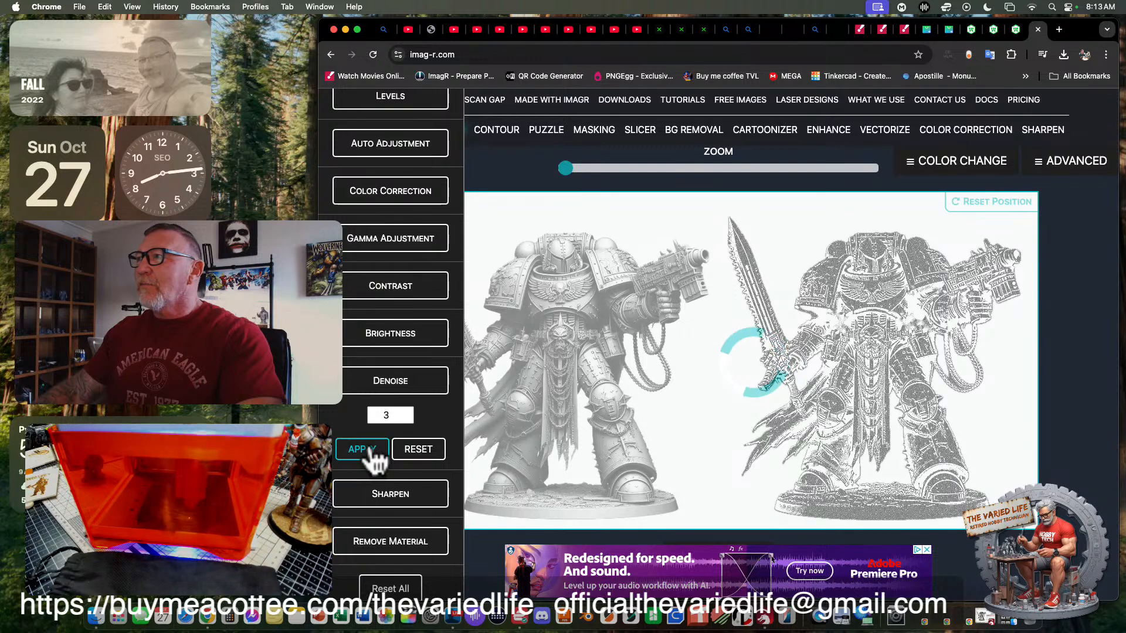
scroll(554, 379, "down", 1)
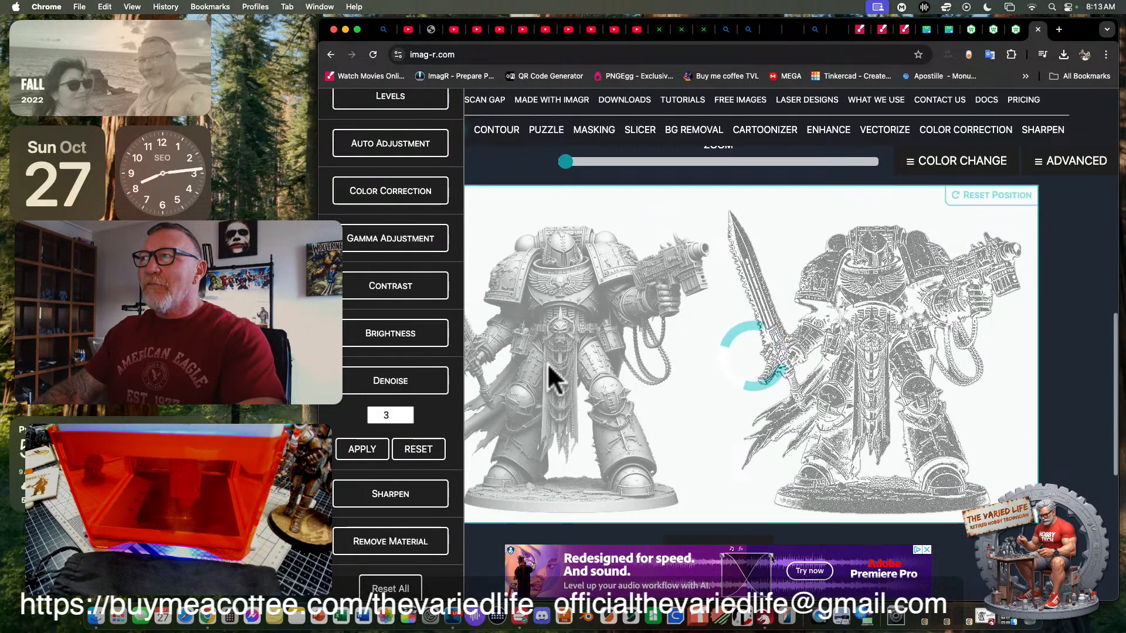
scroll(550, 369, "down", 2)
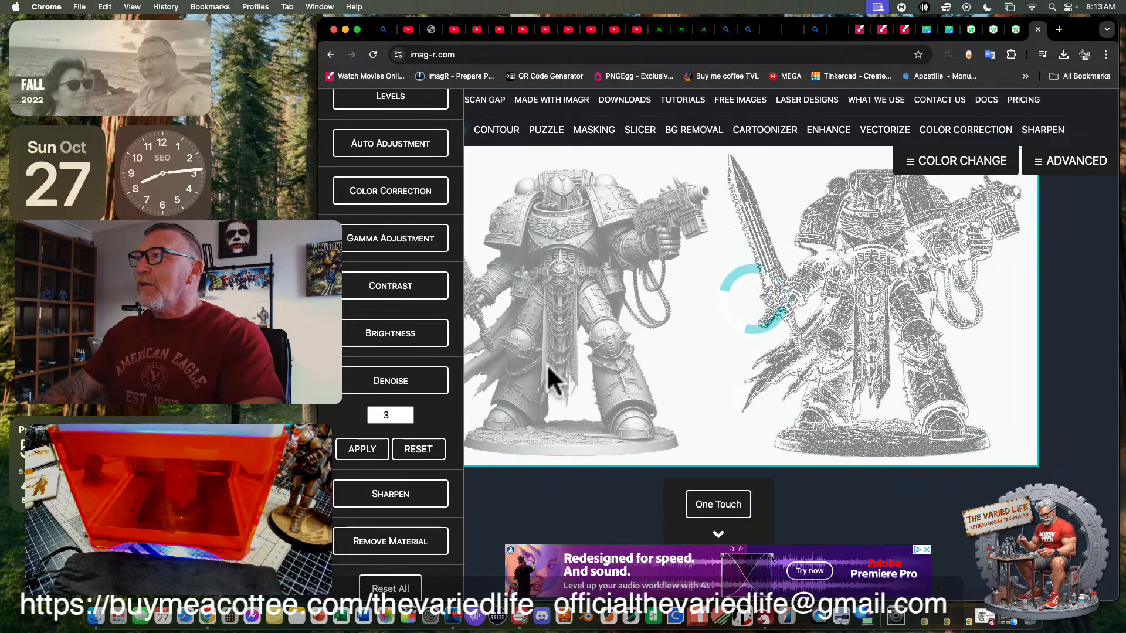
scroll(554, 372, "up", 1)
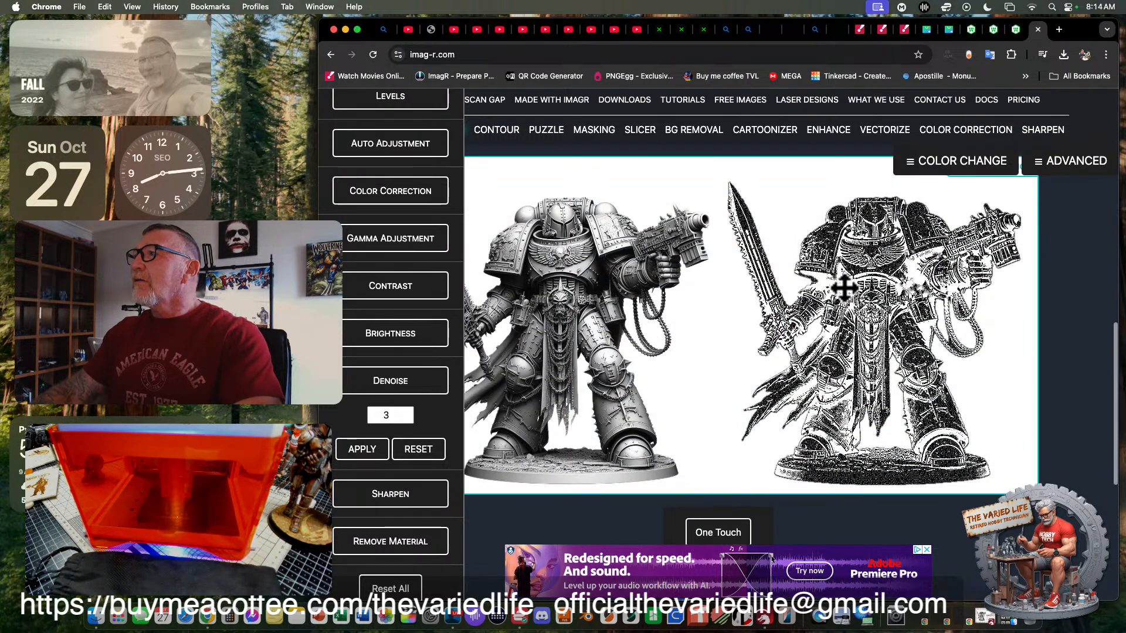
left_click(373, 494)
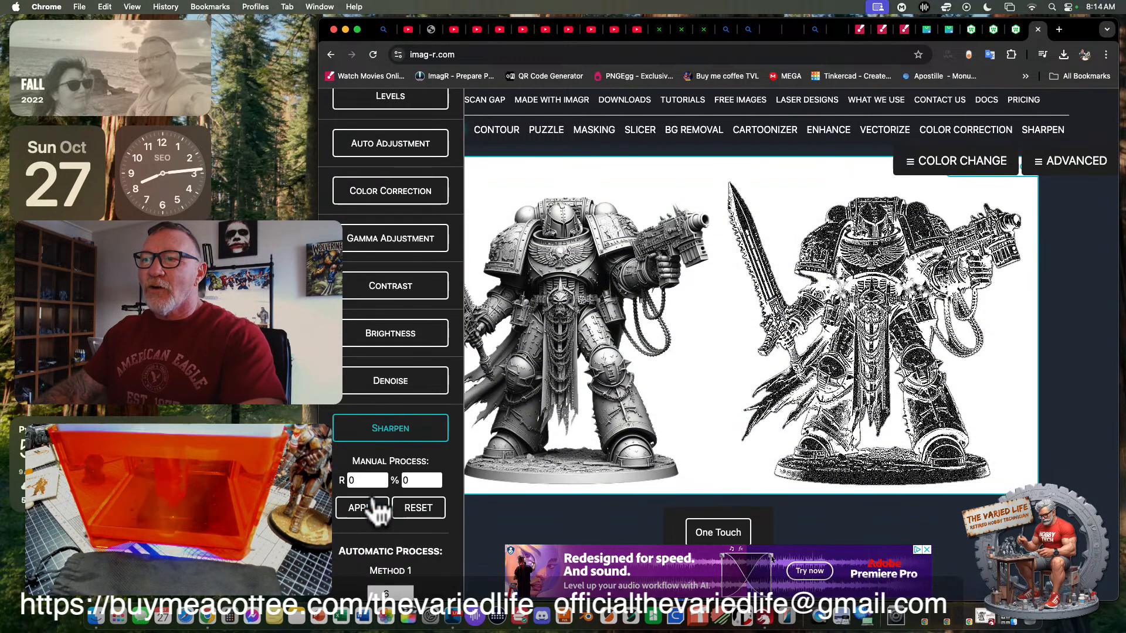
left_click(382, 434)
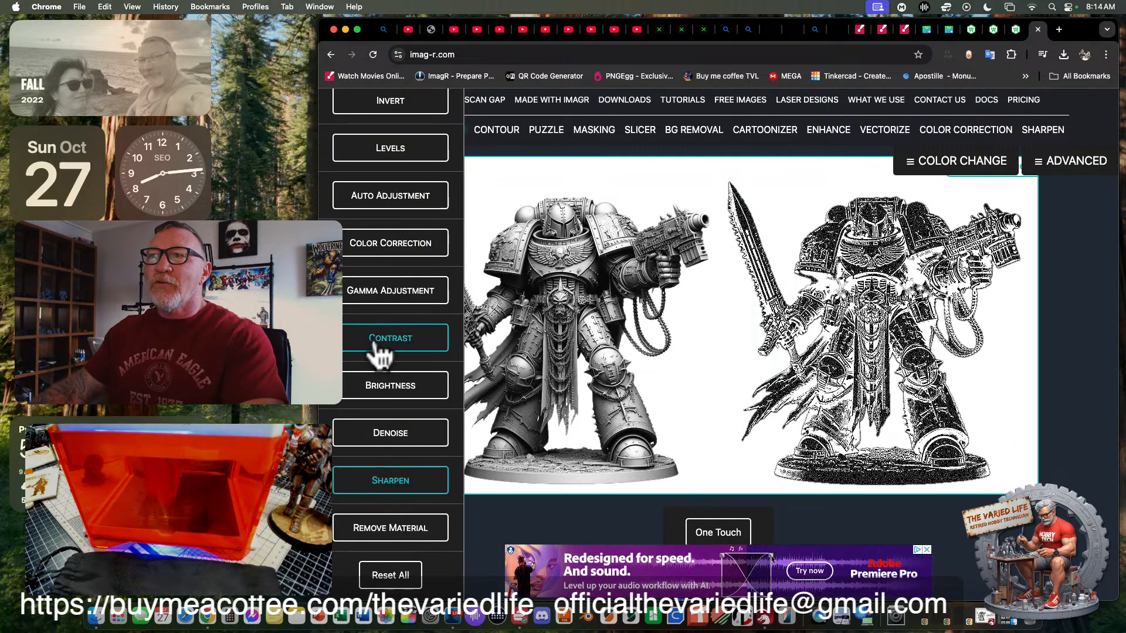
left_click(400, 251)
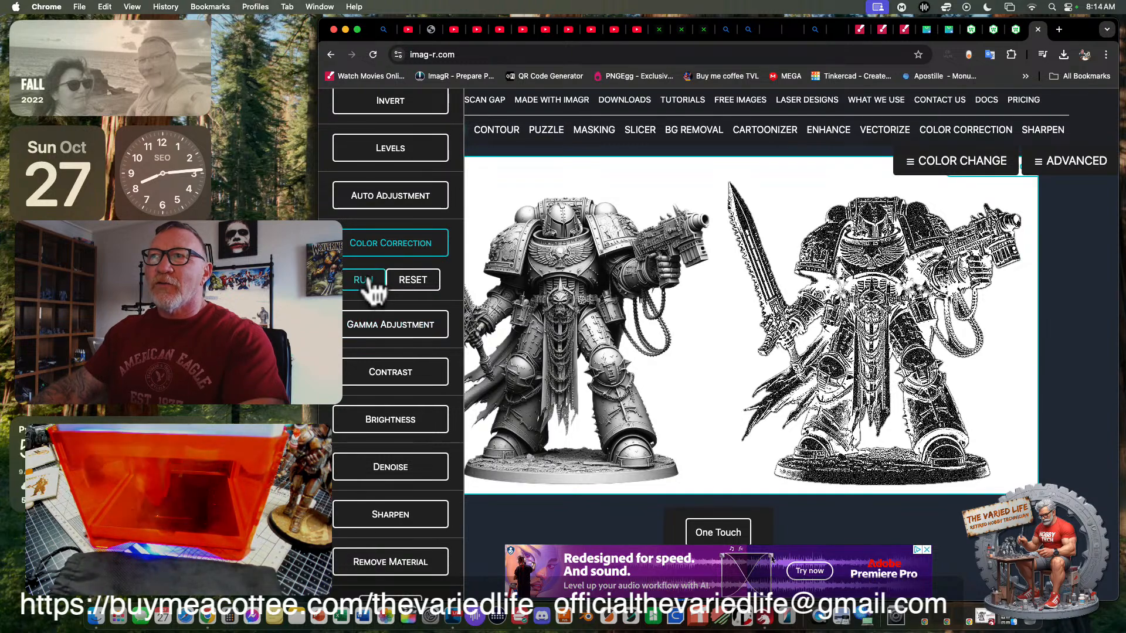
left_click(399, 375)
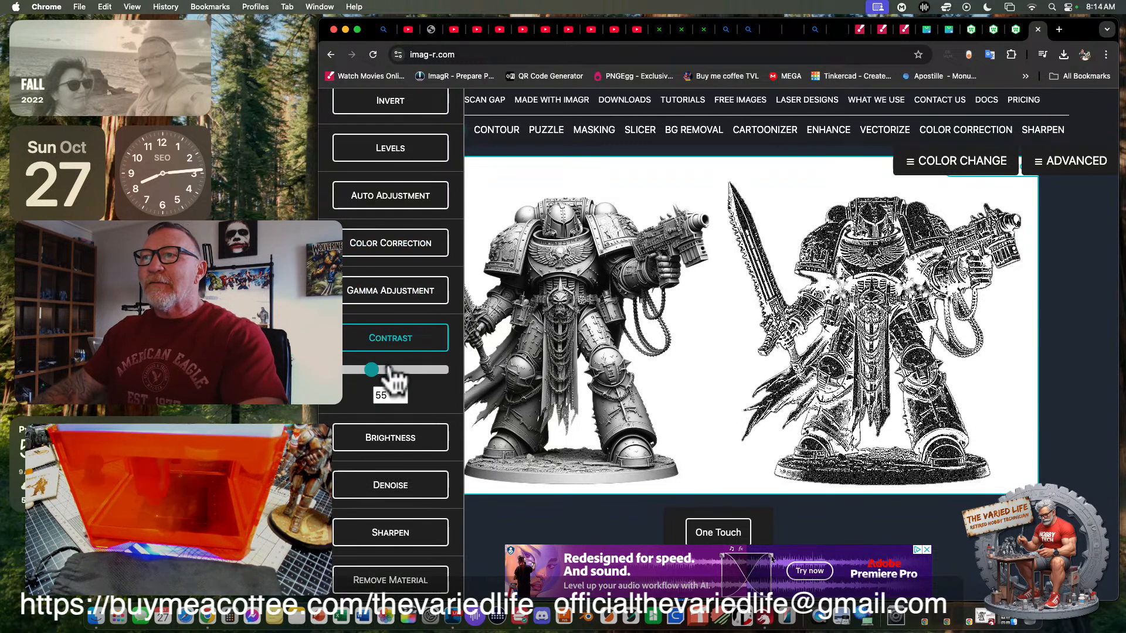
- Set the converted knight image's brightness to 55
left_click(390, 437)
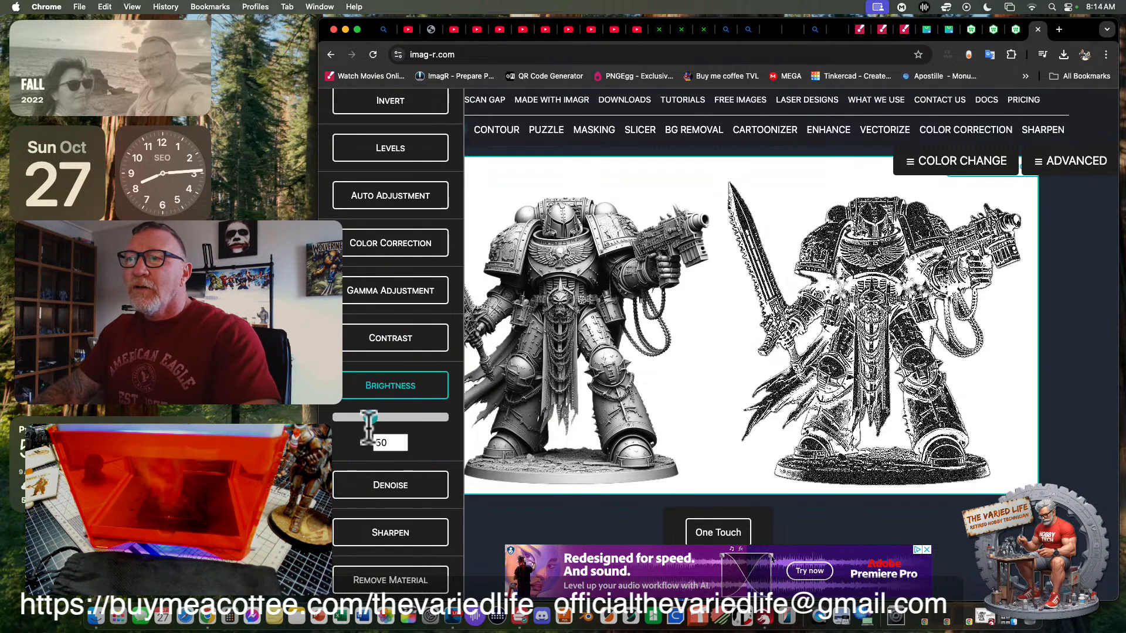
left_click(374, 418)
left_click_drag(373, 418, 372, 418)
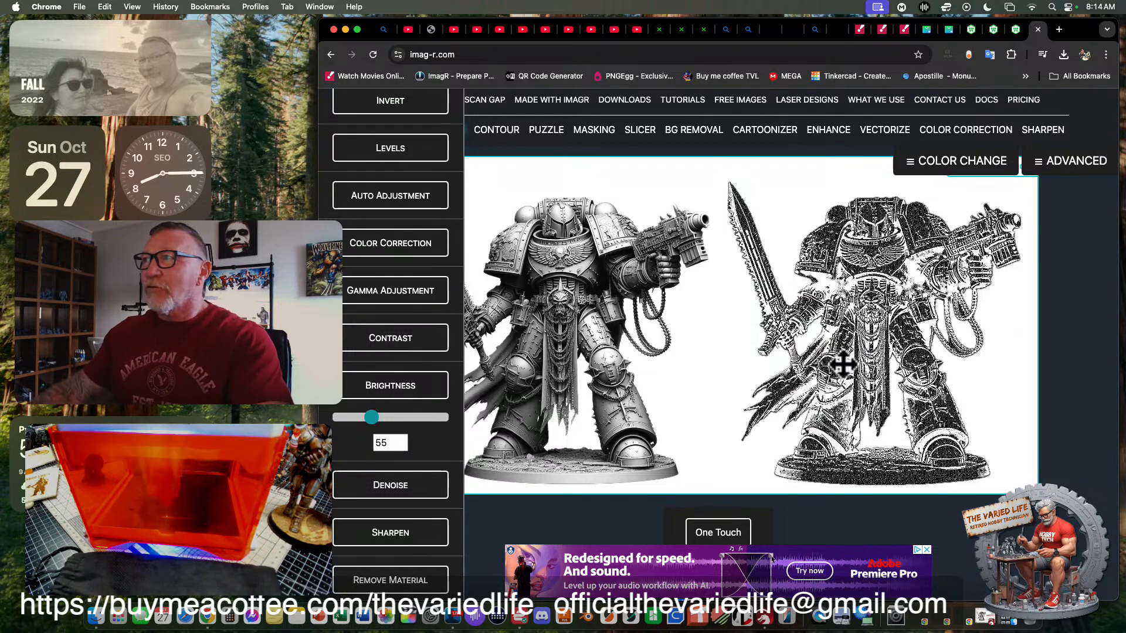
- Preview the adjusted knight image on the selected material and close the preview
scroll(783, 425, "down", 5)
scroll(801, 395, "down", 2)
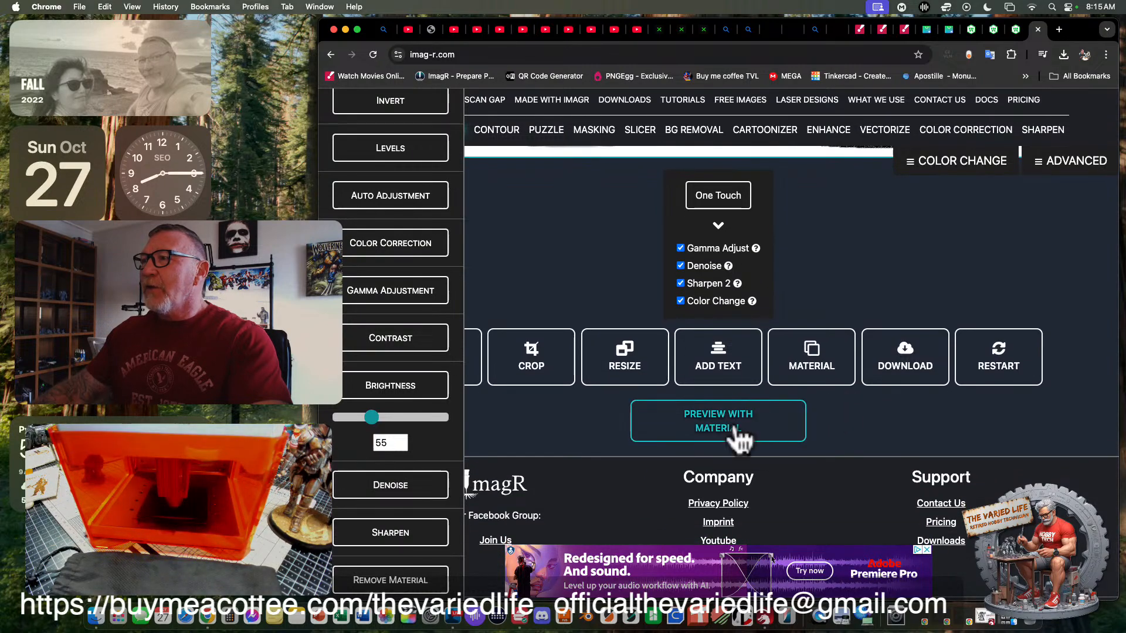
left_click(710, 428)
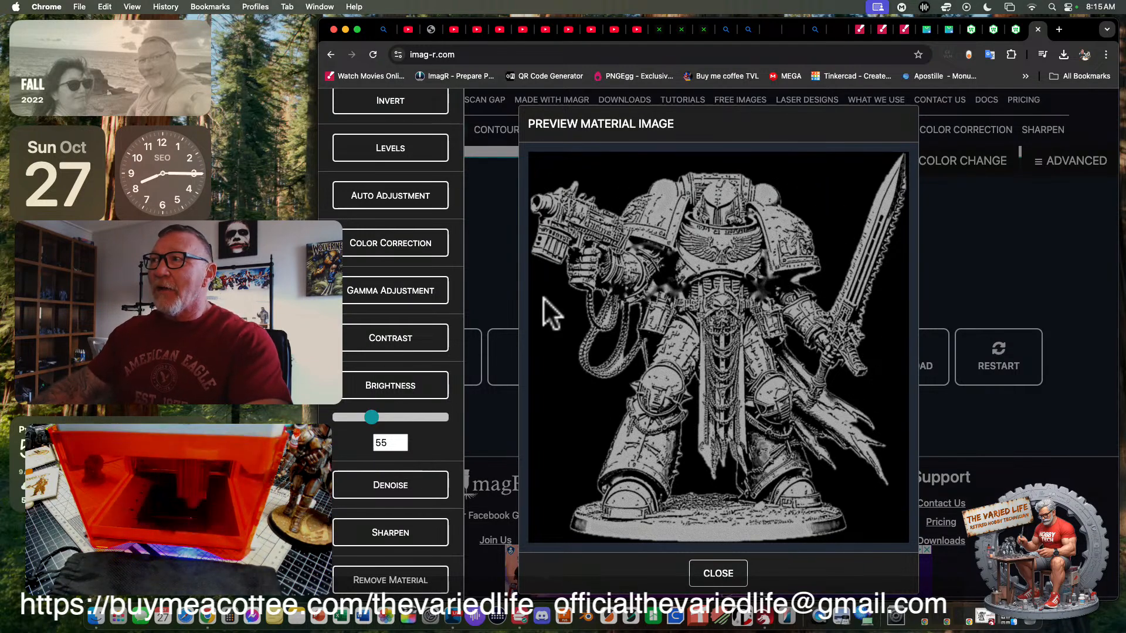
left_click(719, 575)
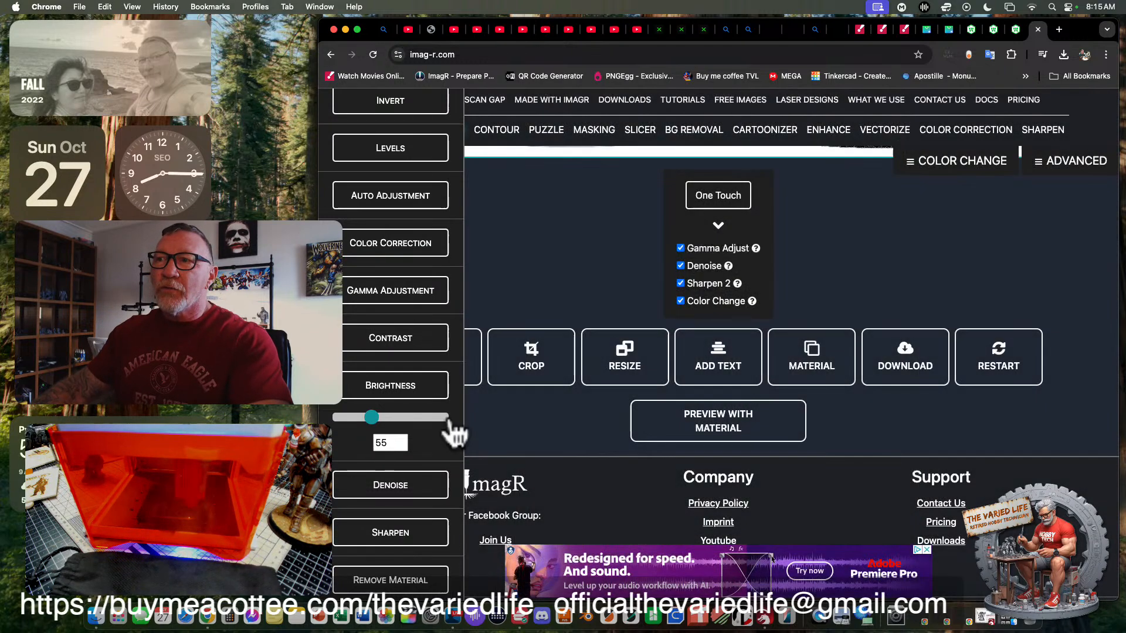
- Raise the converted knight image's contrast to 75
left_click(391, 338)
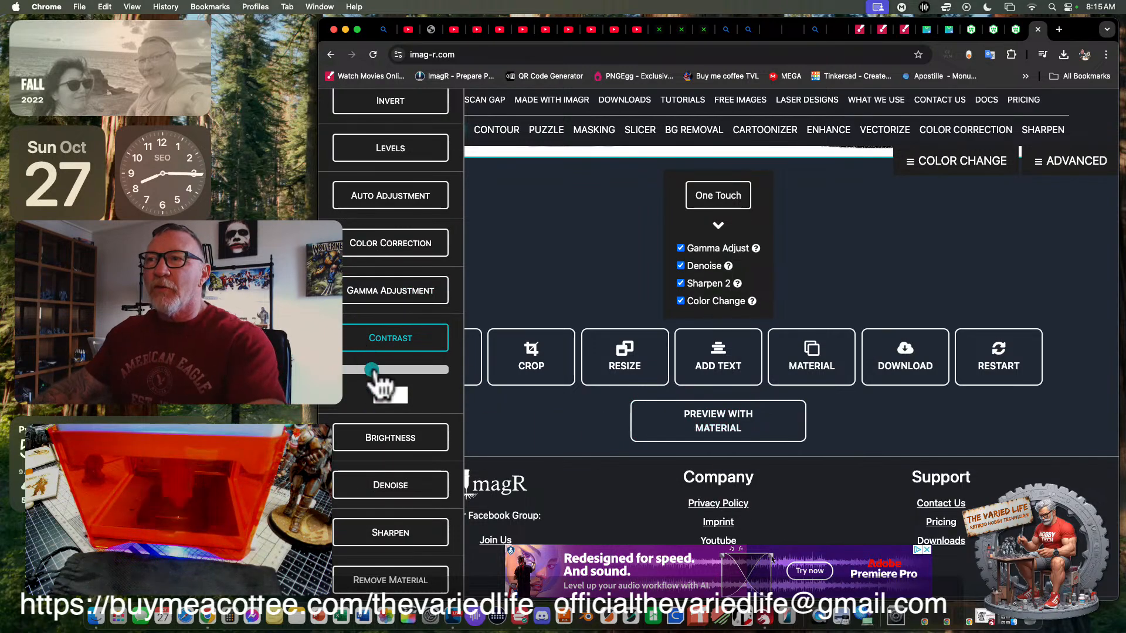
left_click_drag(371, 370, 375, 370)
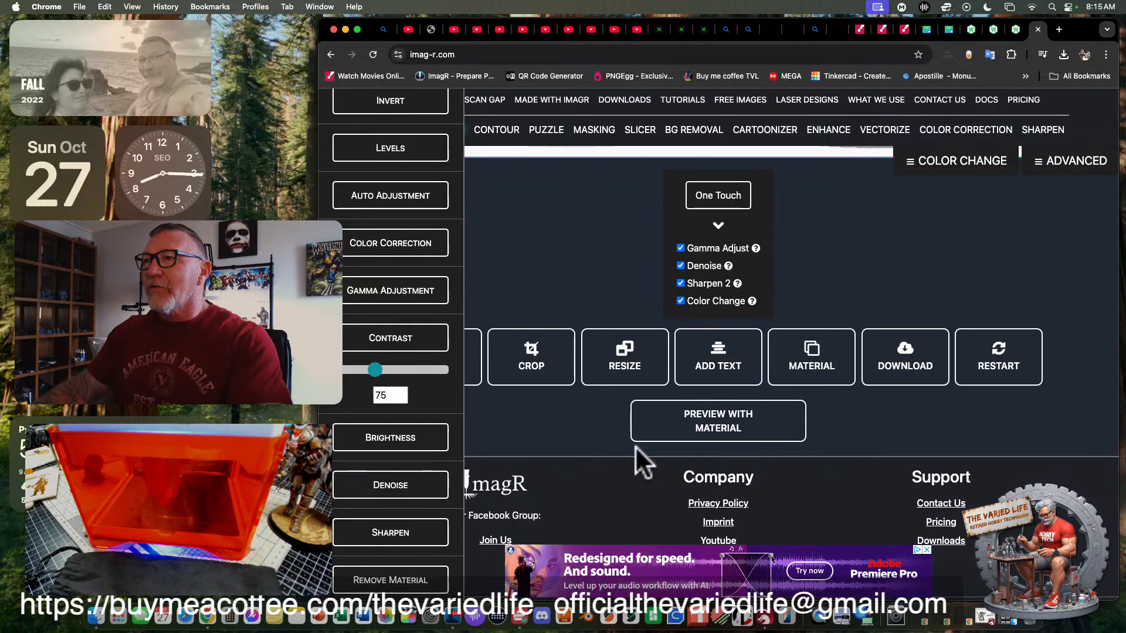
- Preview the knight with the raised contrast on the selected material, and compare the converted image with the original
left_click(661, 420)
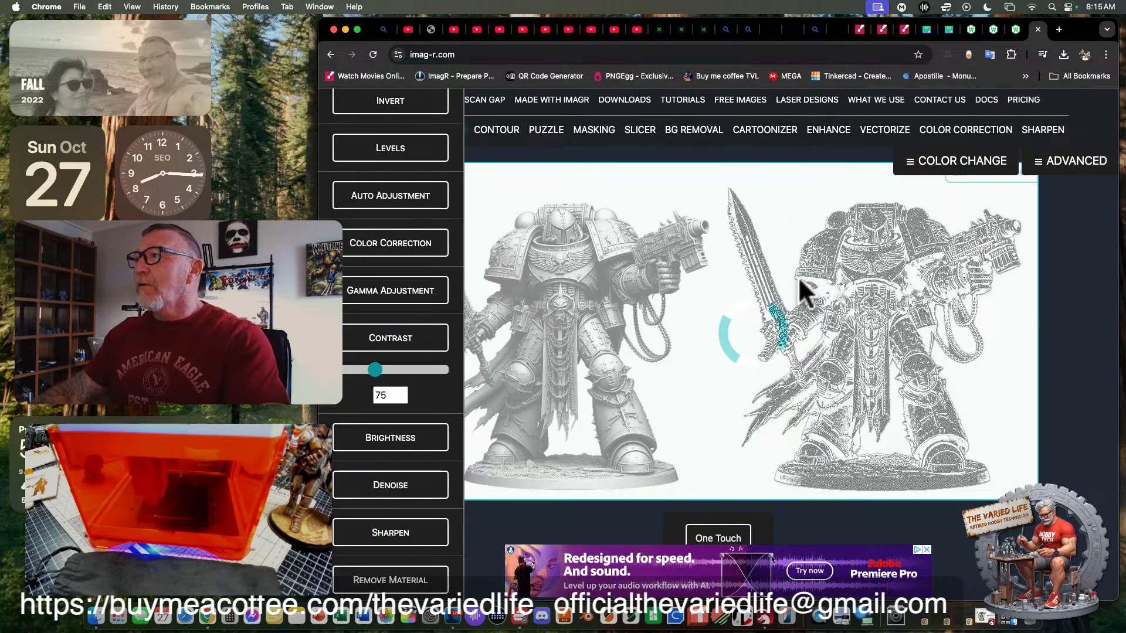
scroll(791, 320, "down", 2)
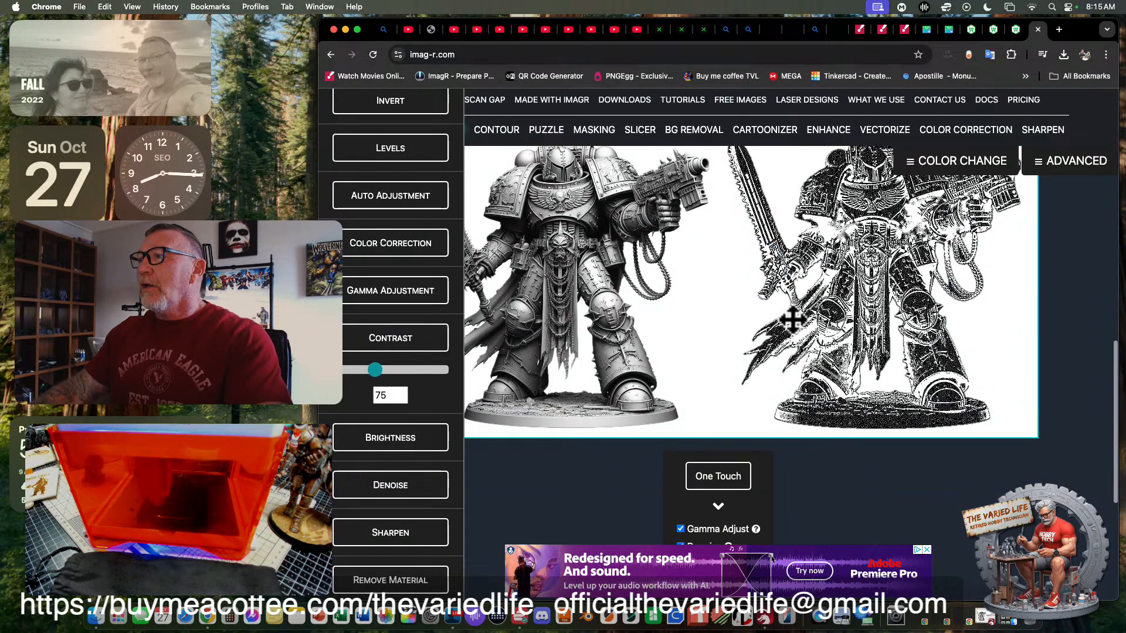
scroll(785, 328, "down", 5)
left_click(740, 460)
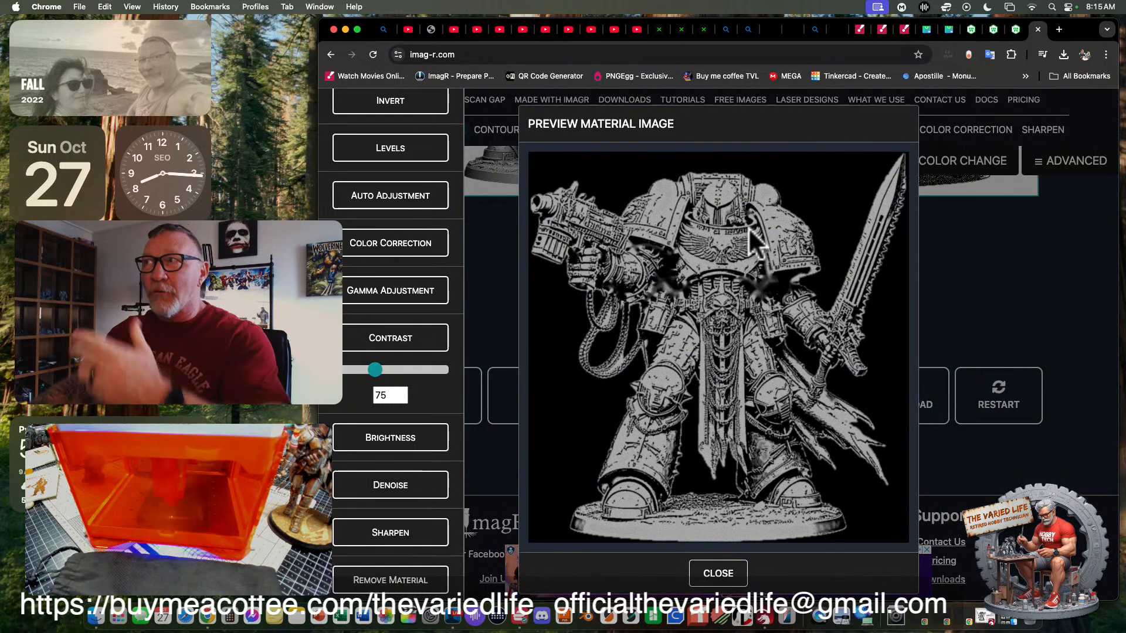
left_click(728, 576)
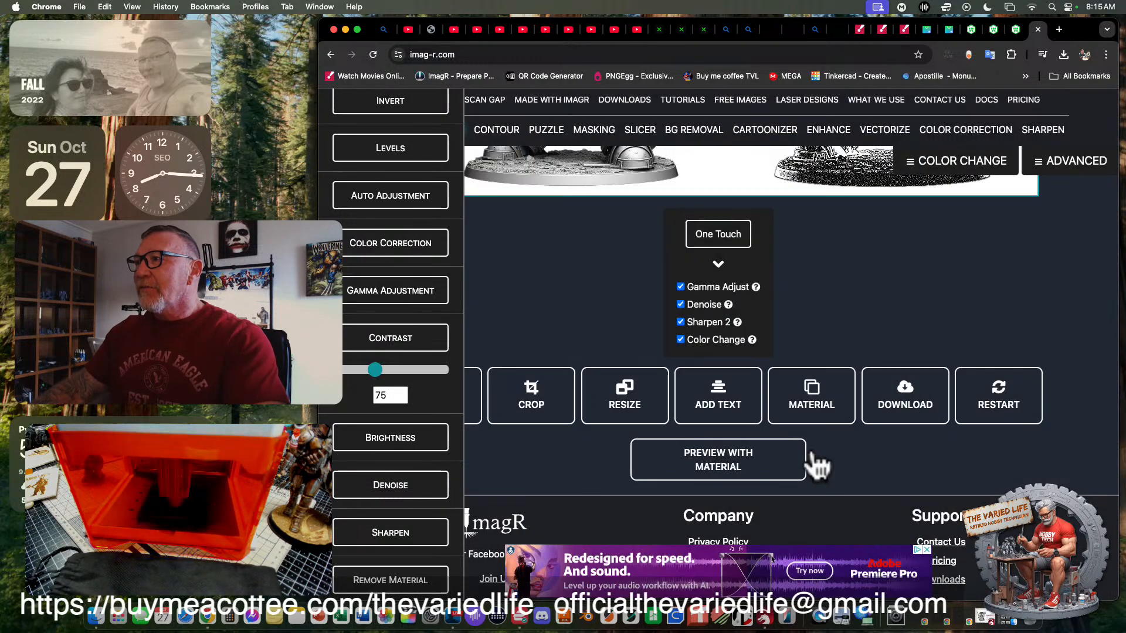
scroll(909, 316, "up", 5)
scroll(911, 311, "up", 2)
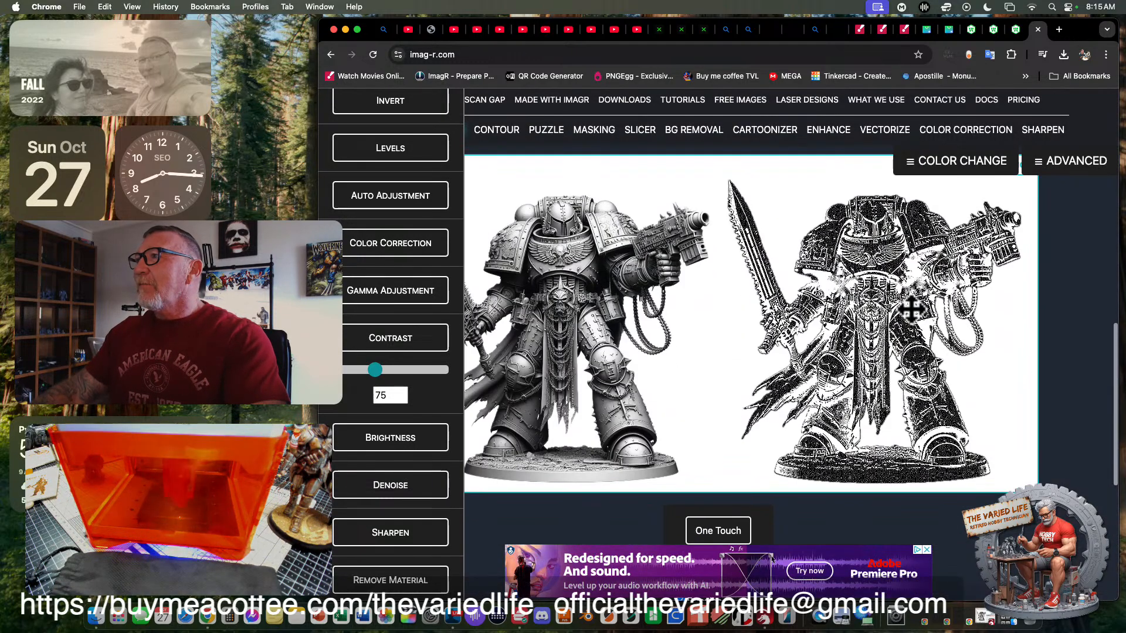
scroll(888, 323, "up", 1)
scroll(886, 325, "down", 1)
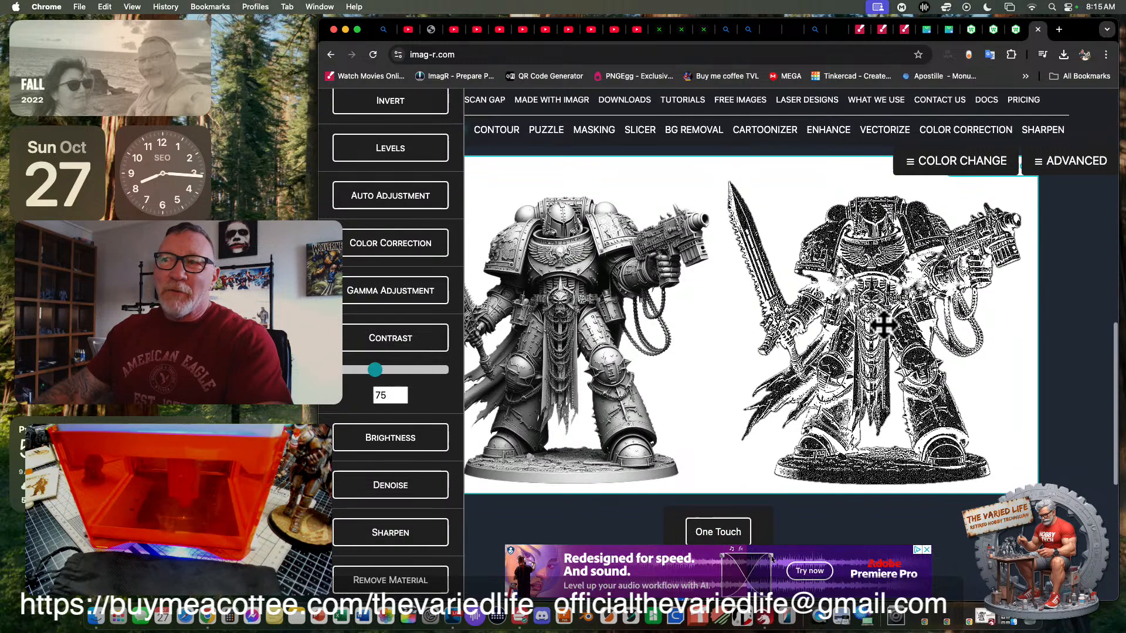
- Switch to LightBurn, view its knight engraving beside the ImagR conversion, and minimize the LightBurn window
left_click(768, 620)
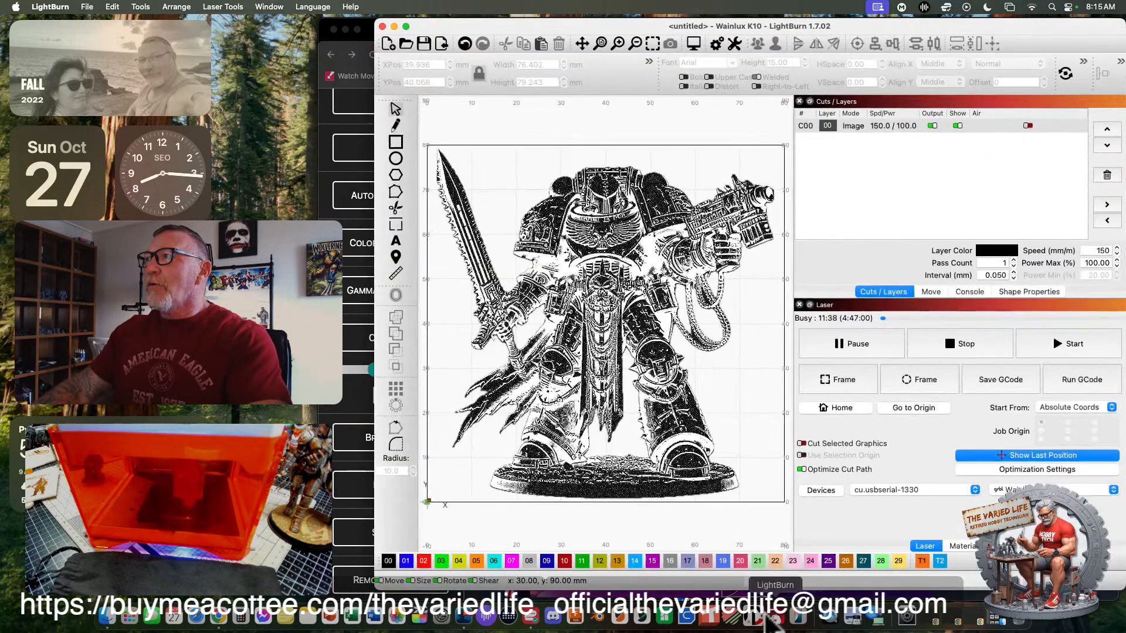
left_click_drag(880, 24, 949, 311)
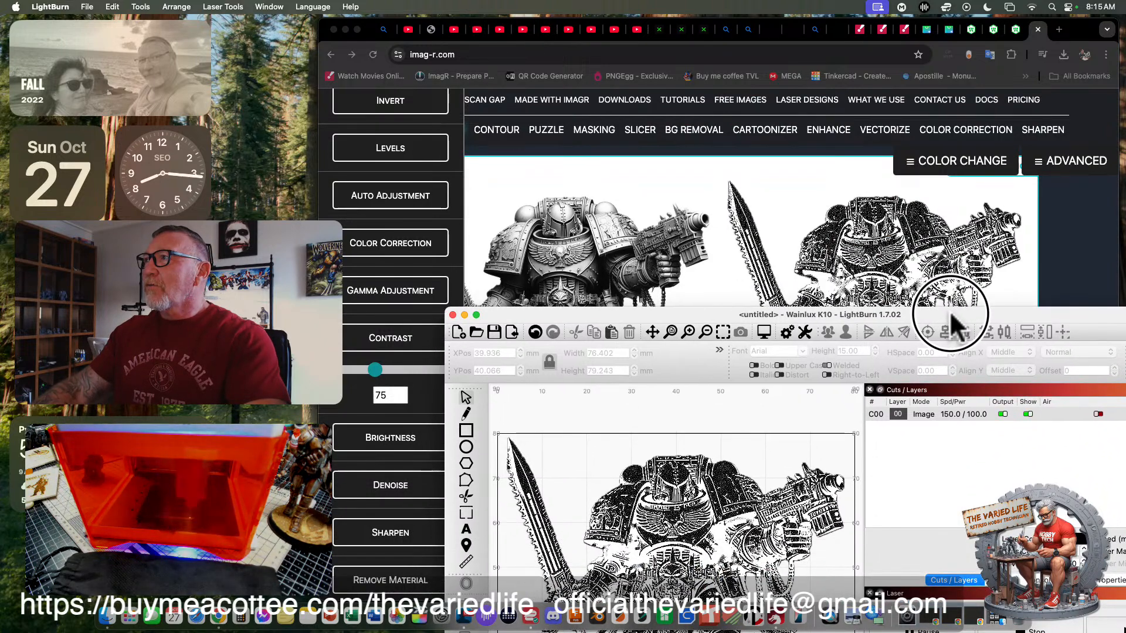
left_click_drag(948, 310, 923, 307)
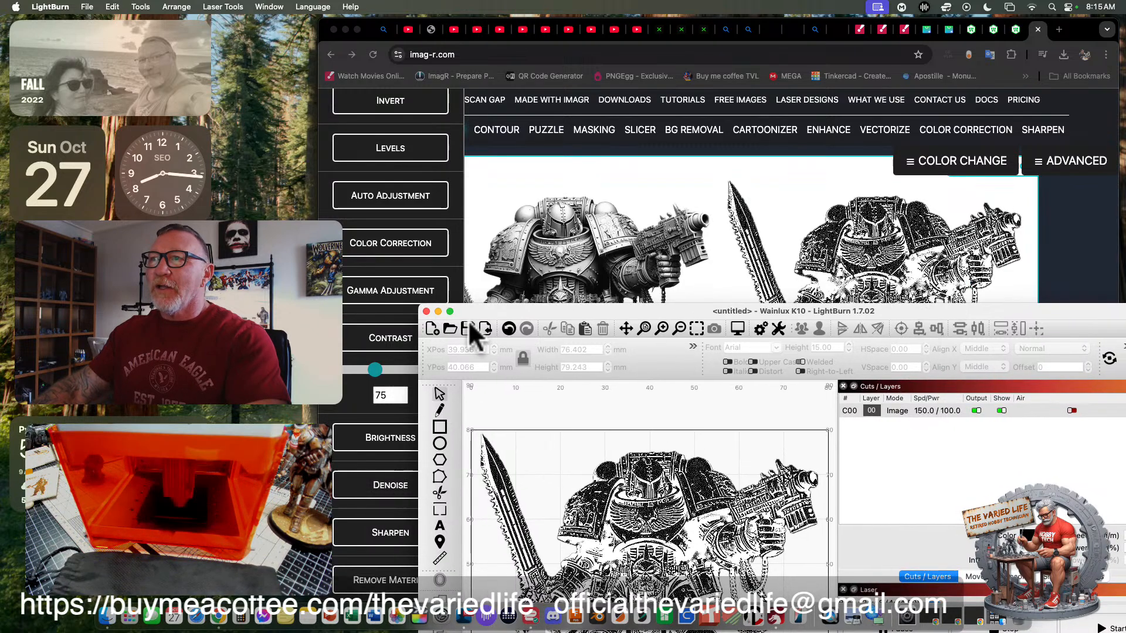
left_click(438, 311)
- Open the DPI Test from ImagR's download options, examine its crop size and DPI choices, and close it
scroll(830, 411, "down", 5)
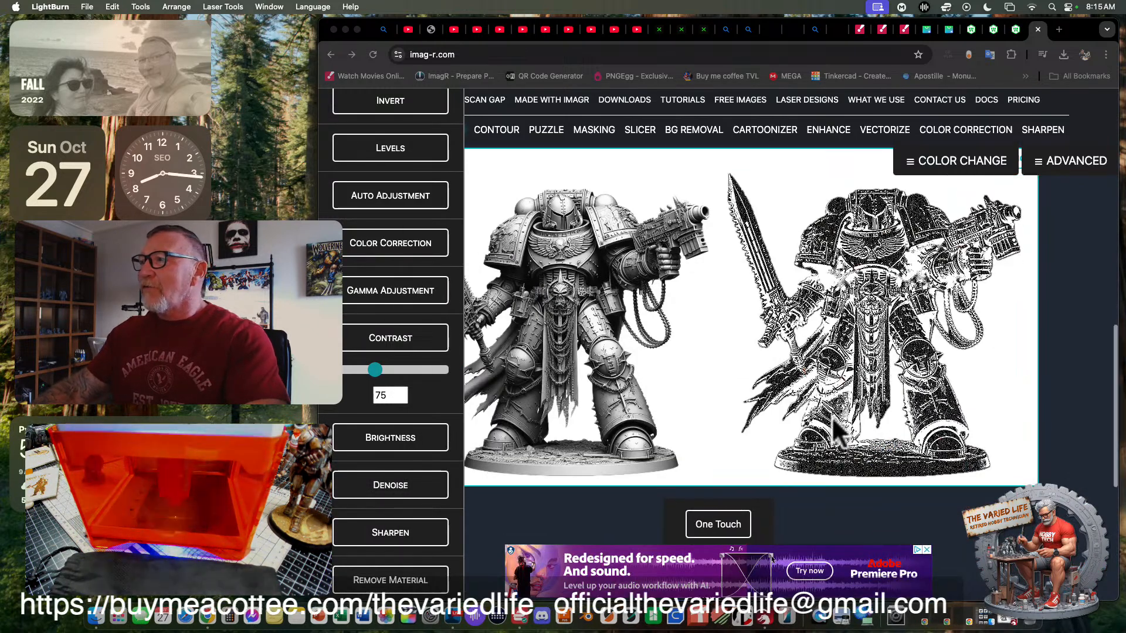
scroll(832, 402, "down", 2)
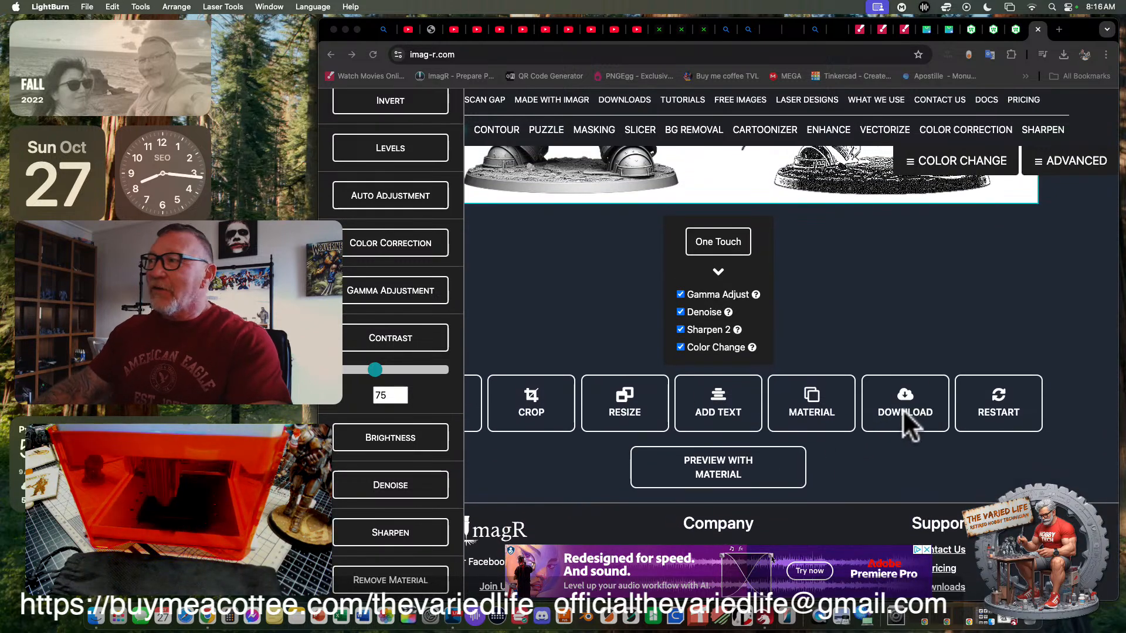
left_click(902, 409)
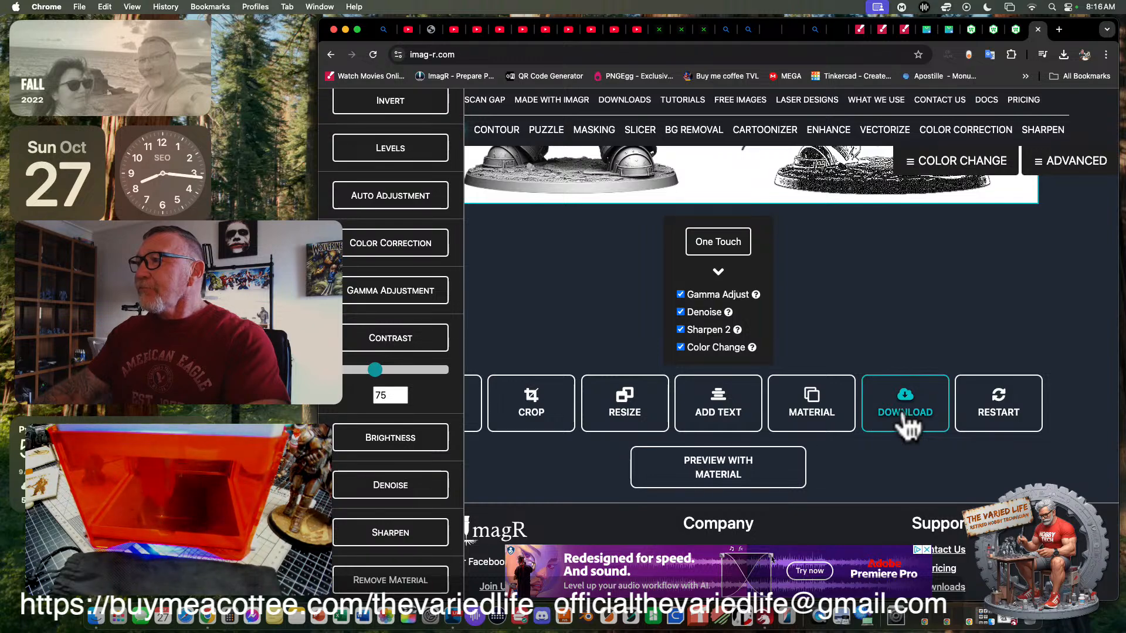
left_click(904, 415)
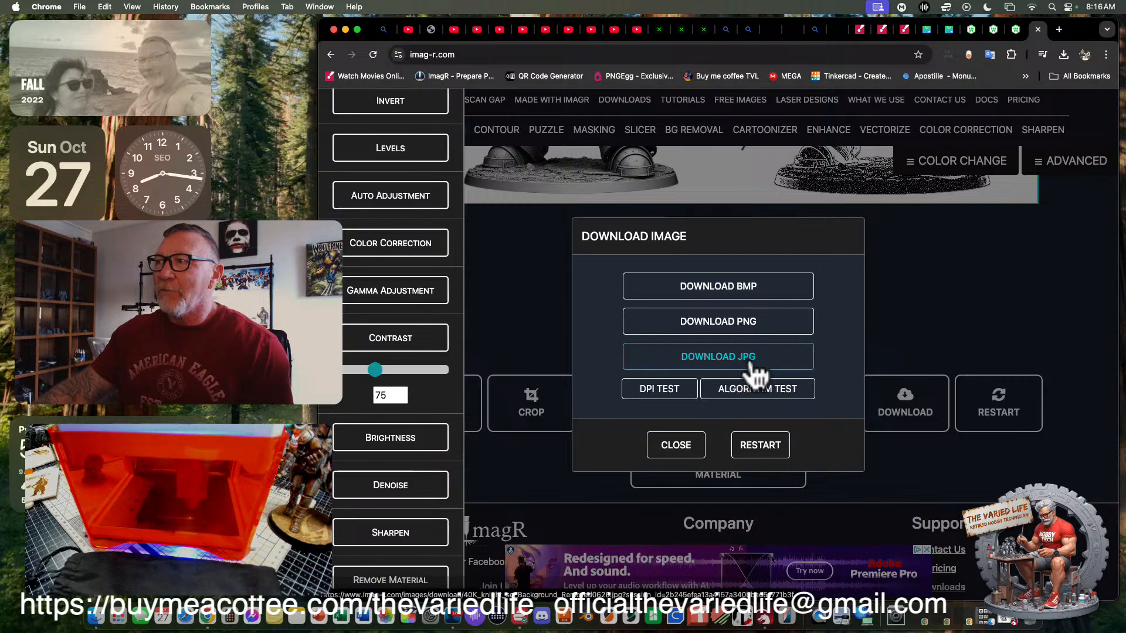
left_click(666, 392)
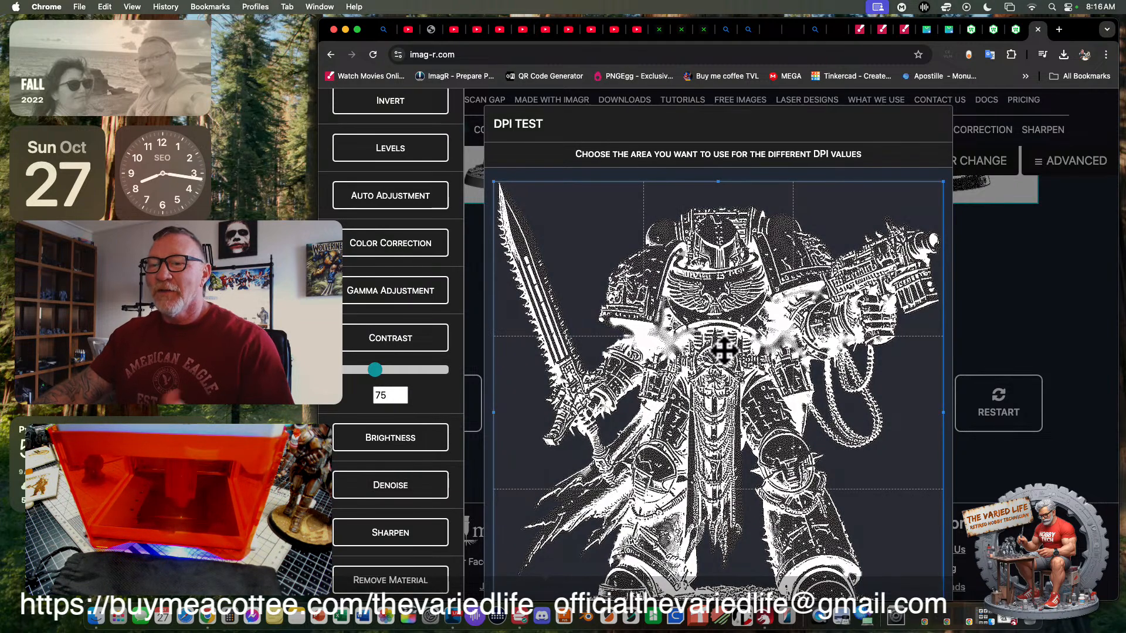
scroll(967, 270, "down", 5)
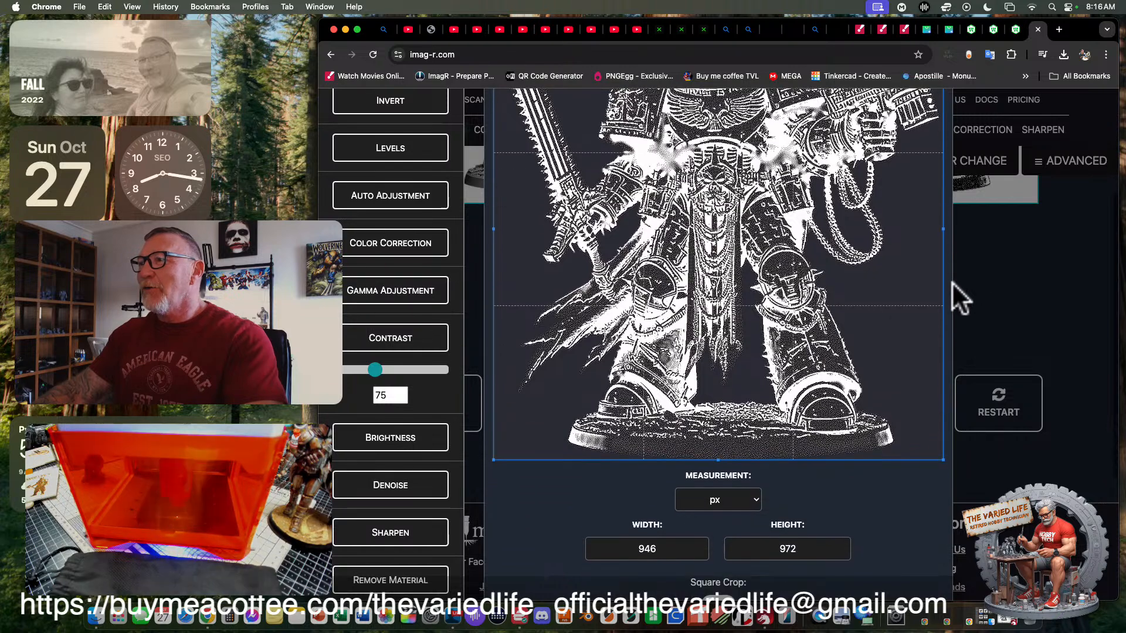
scroll(880, 369, "down", 2)
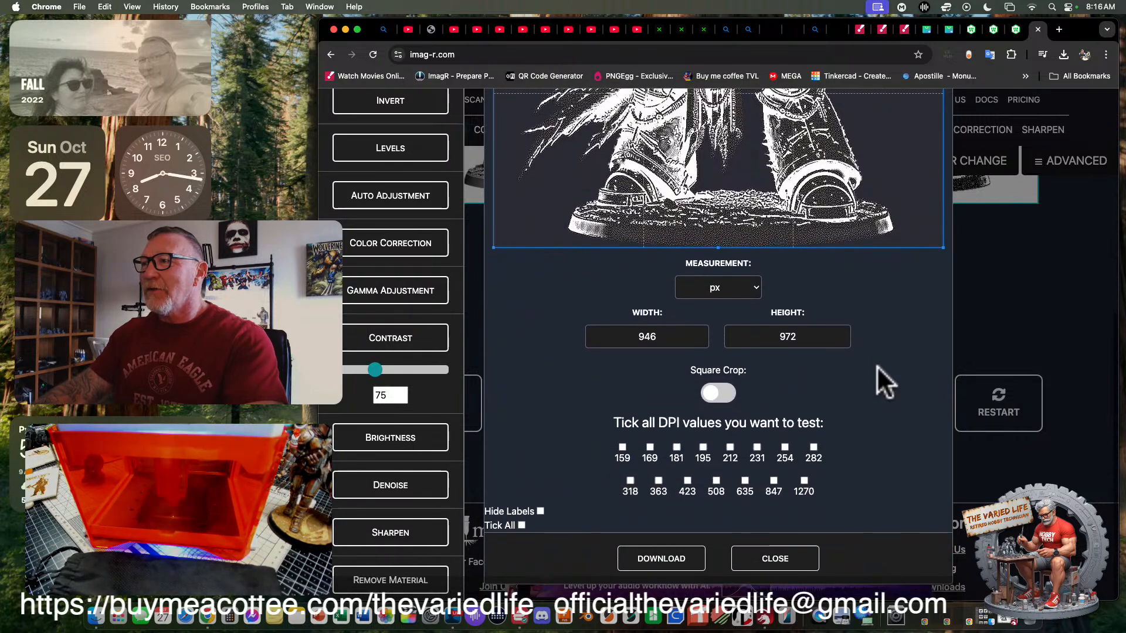
scroll(769, 385, "down", 1)
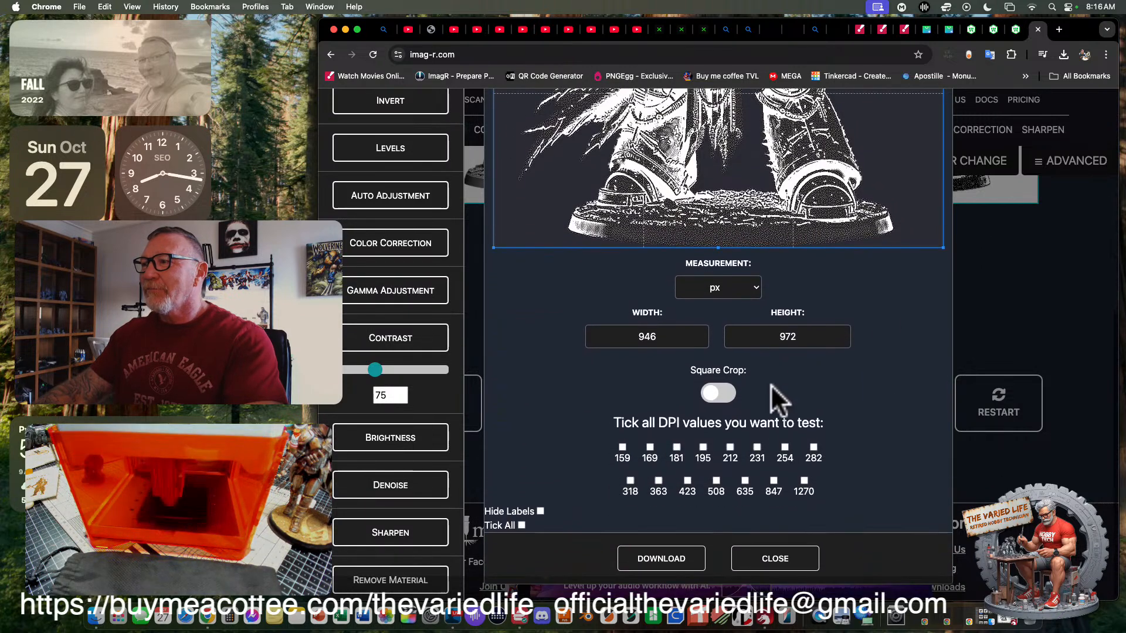
left_click(775, 560)
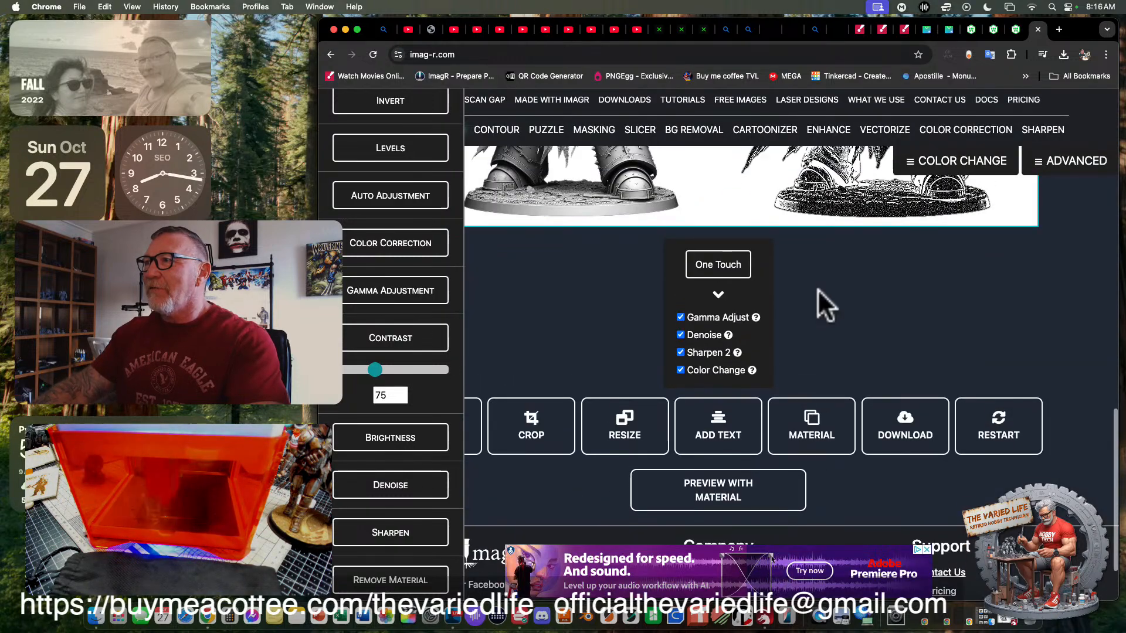
- Download the converted knight image as a PNG and reveal the file in the Downloads folder
left_click(902, 443)
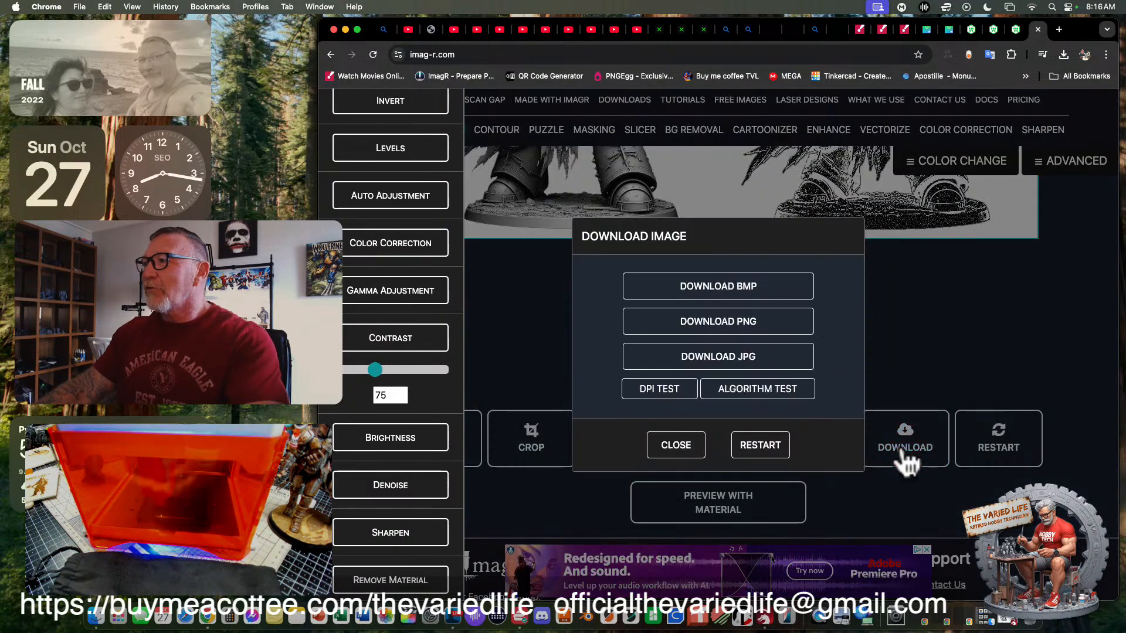
left_click(696, 322)
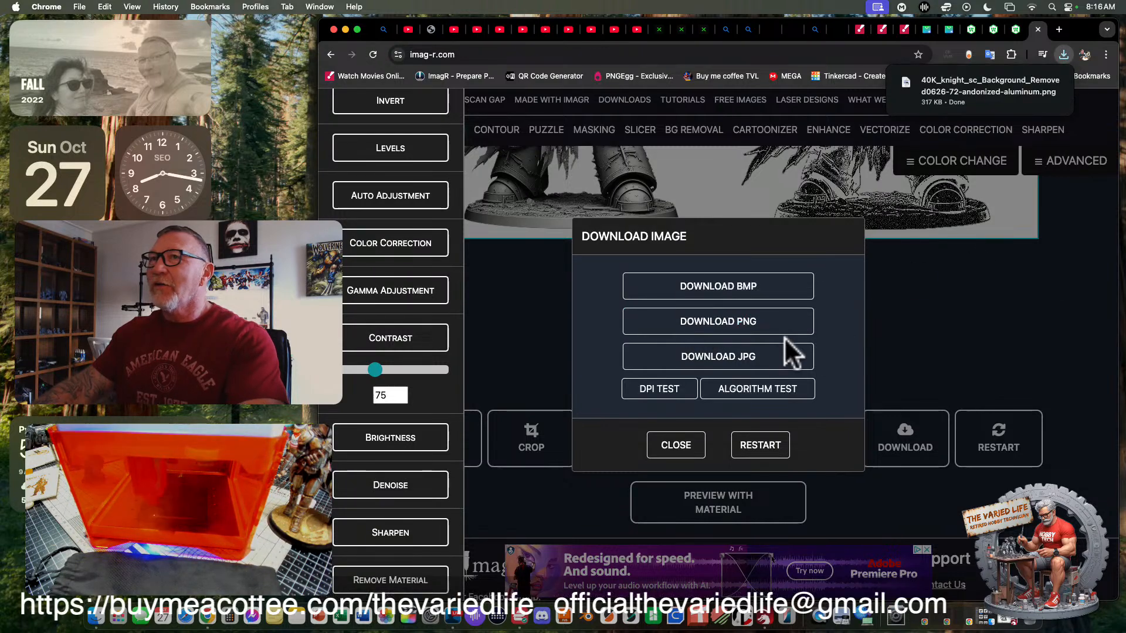
left_click(1029, 79)
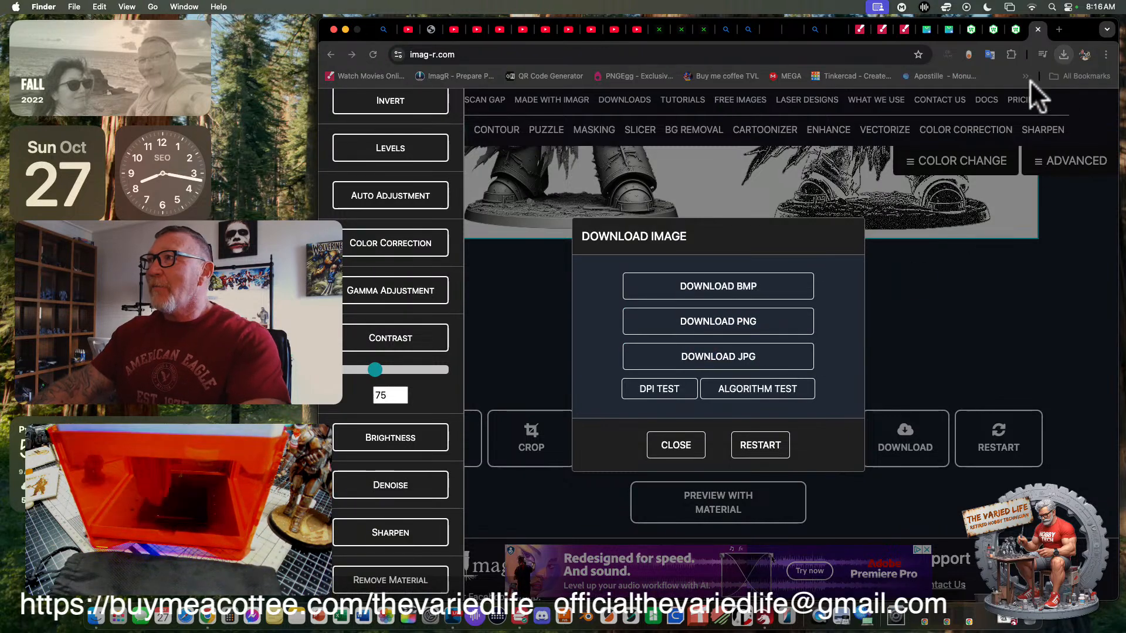
left_click_drag(311, 156, 651, 106)
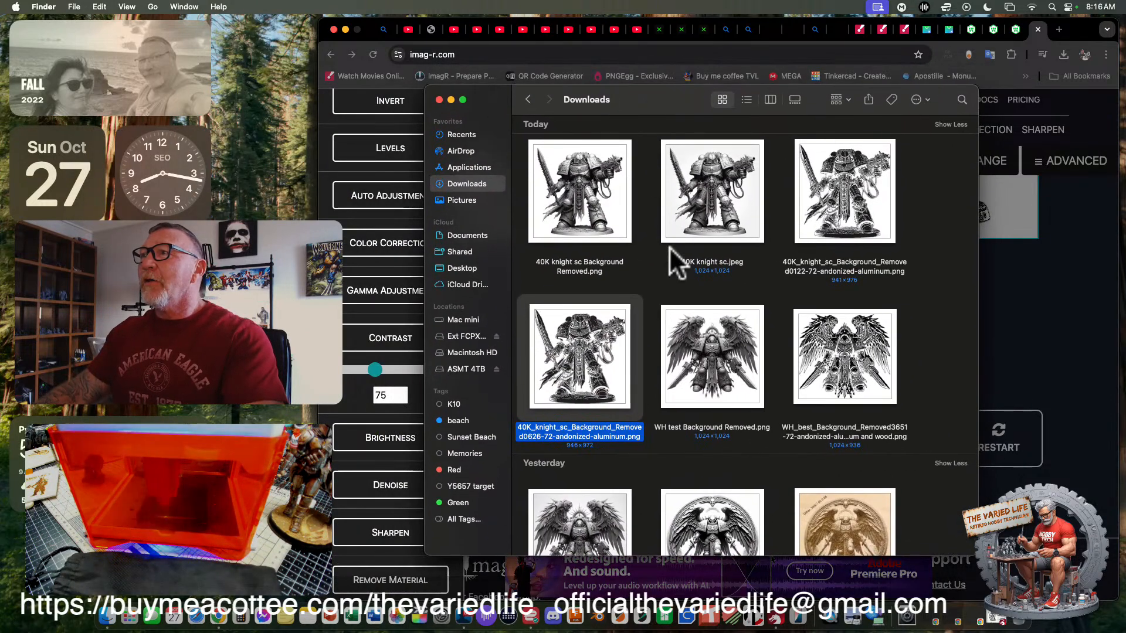
- Open the newly downloaded 40K_knight_sc_Background_Removed0626-72-andonized-aluminum.png in Preview to inspect it, and close it
scroll(634, 252, "up", 1)
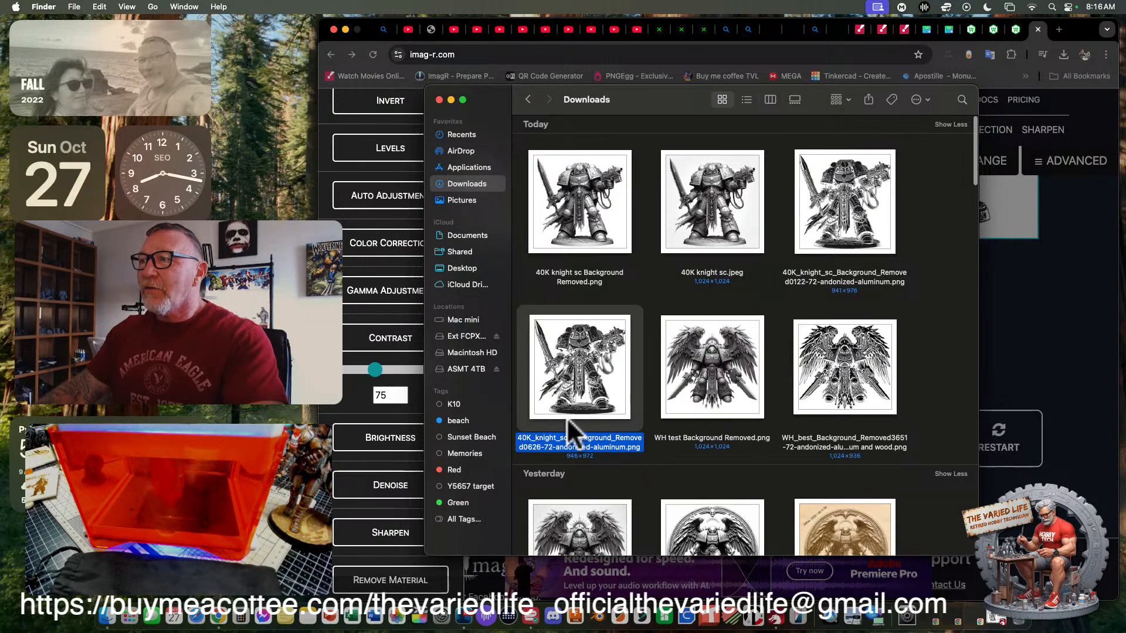
scroll(574, 422, "down", 2)
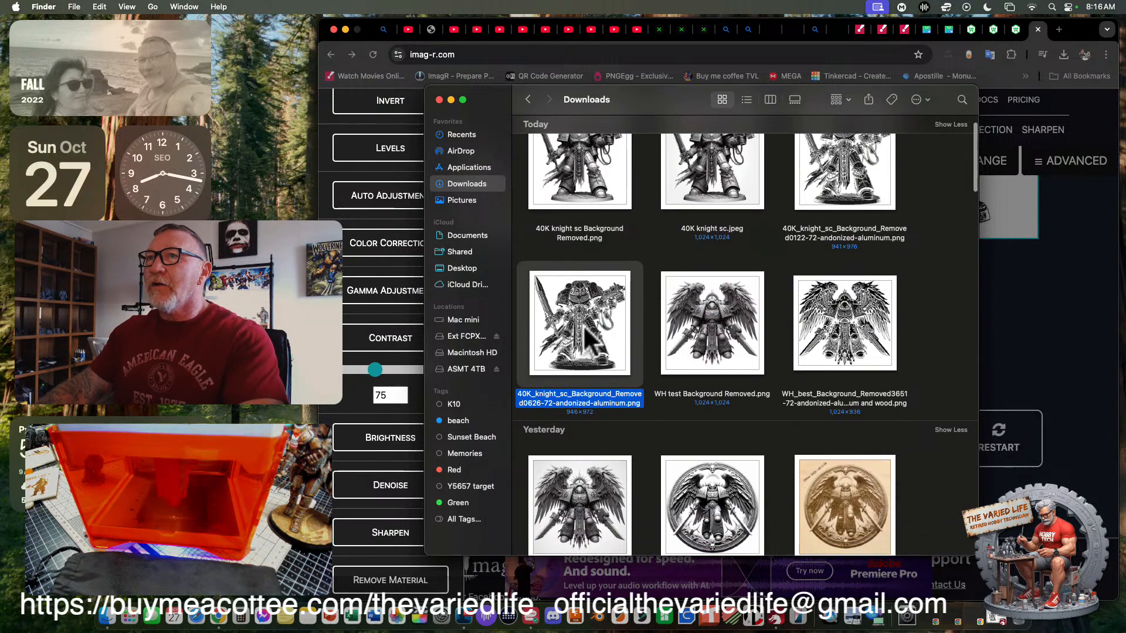
double_click(589, 340)
left_click_drag(146, 27, 509, 25)
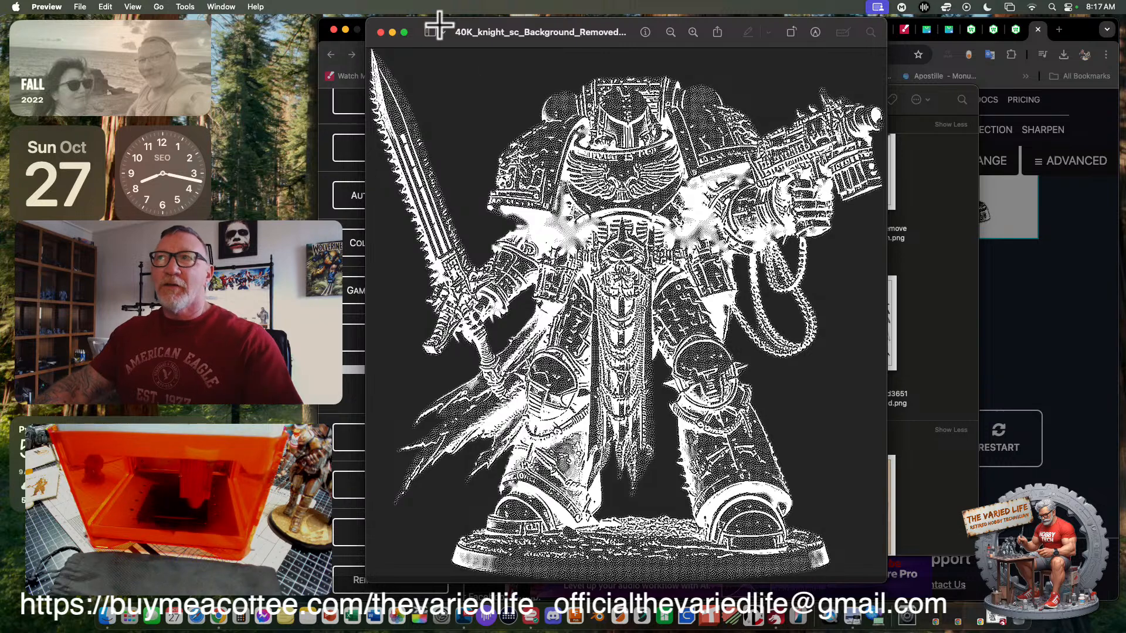
left_click(380, 31)
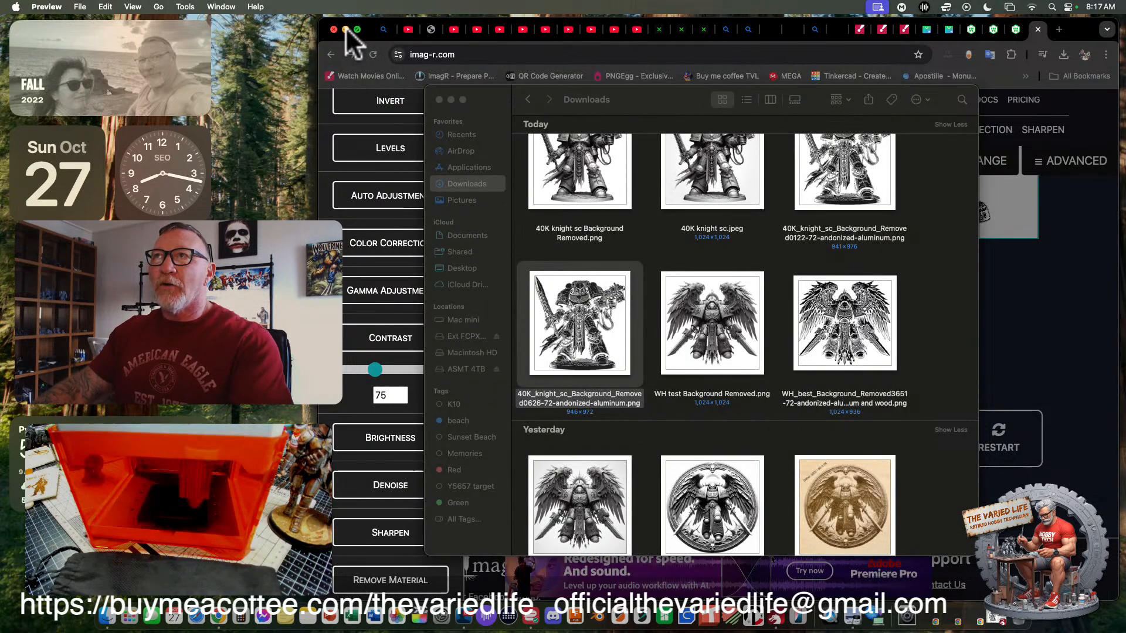
- Minimize the browser, switch to LightBurn and move its window so the whole workspace is in view
left_click(346, 30)
left_click(764, 619)
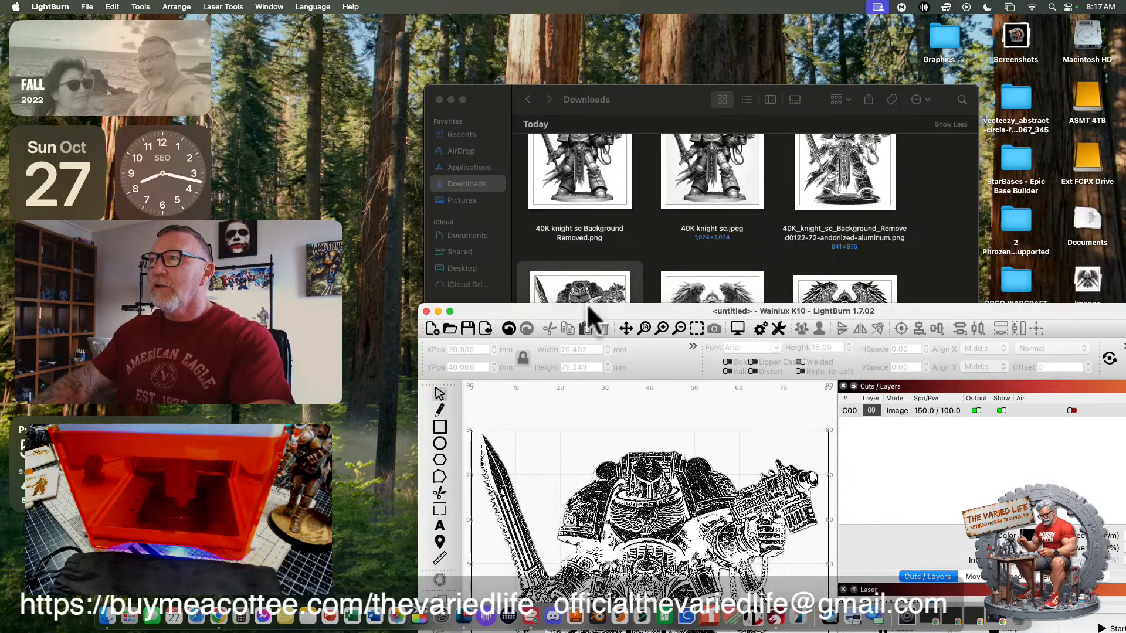
left_click_drag(573, 313, 495, 25)
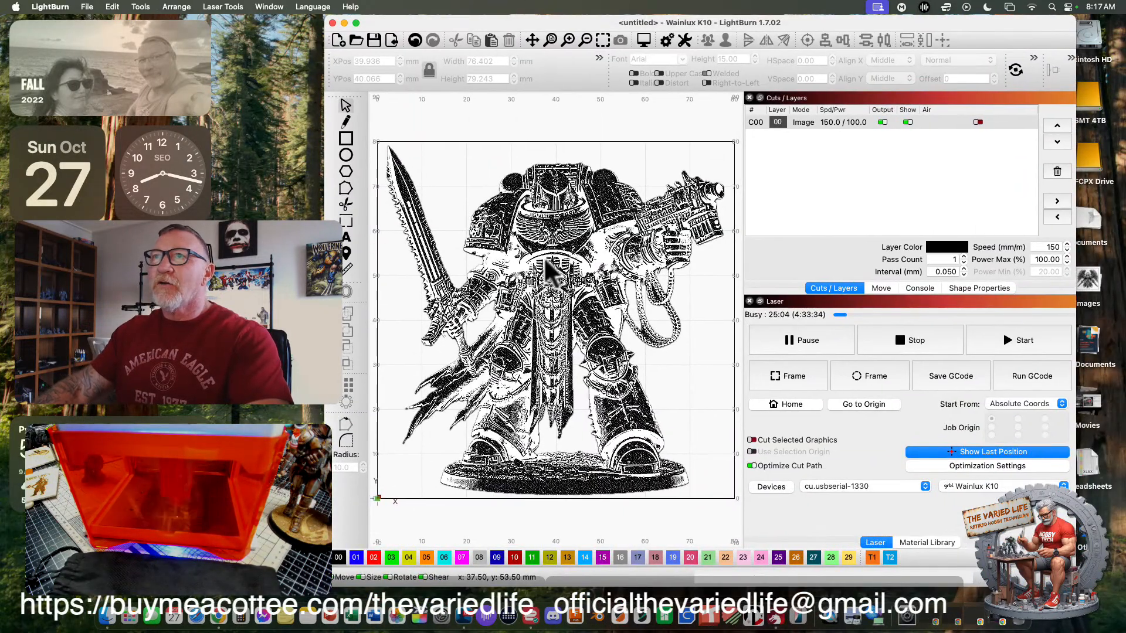
- Examine the cut settings of image layer C00, including the available image modes, and close the editor
double_click(756, 123)
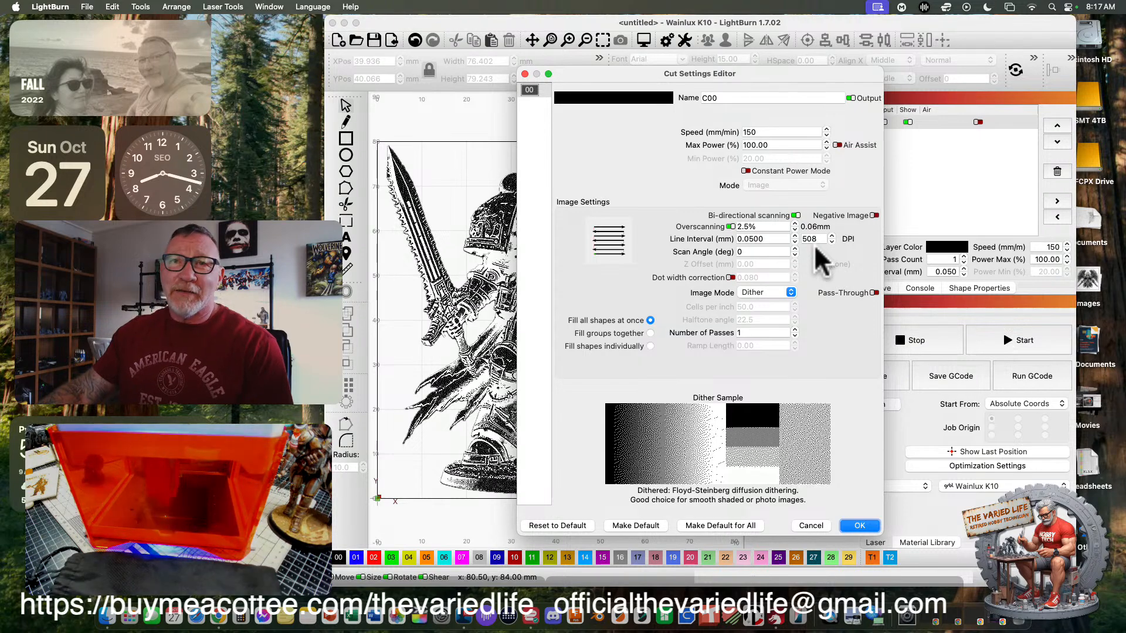
left_click(764, 293)
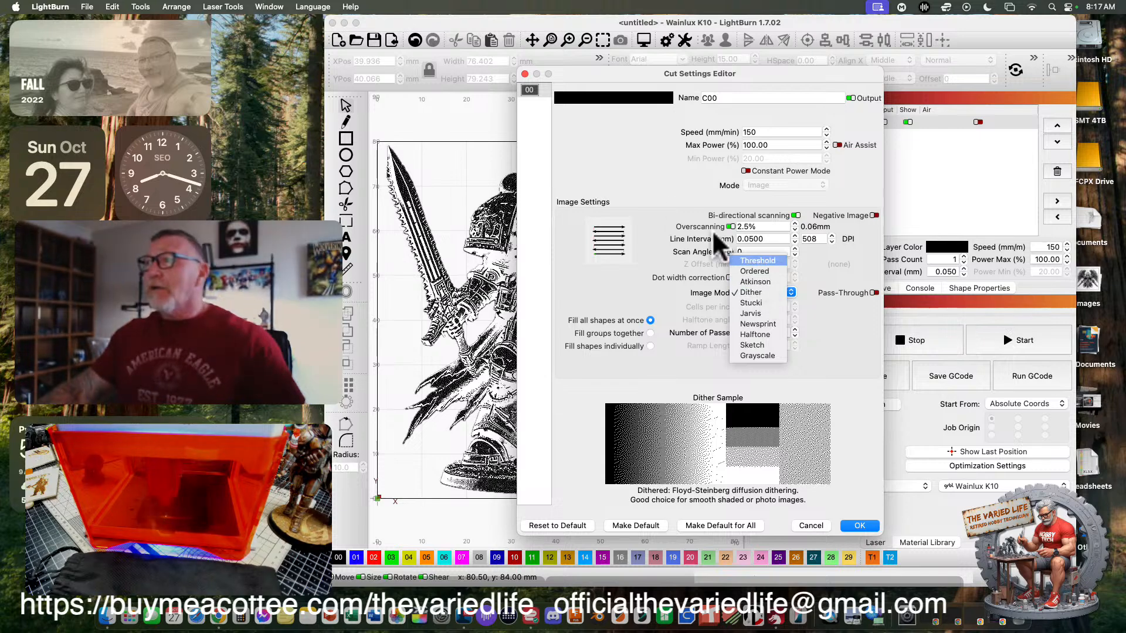
left_click(814, 526)
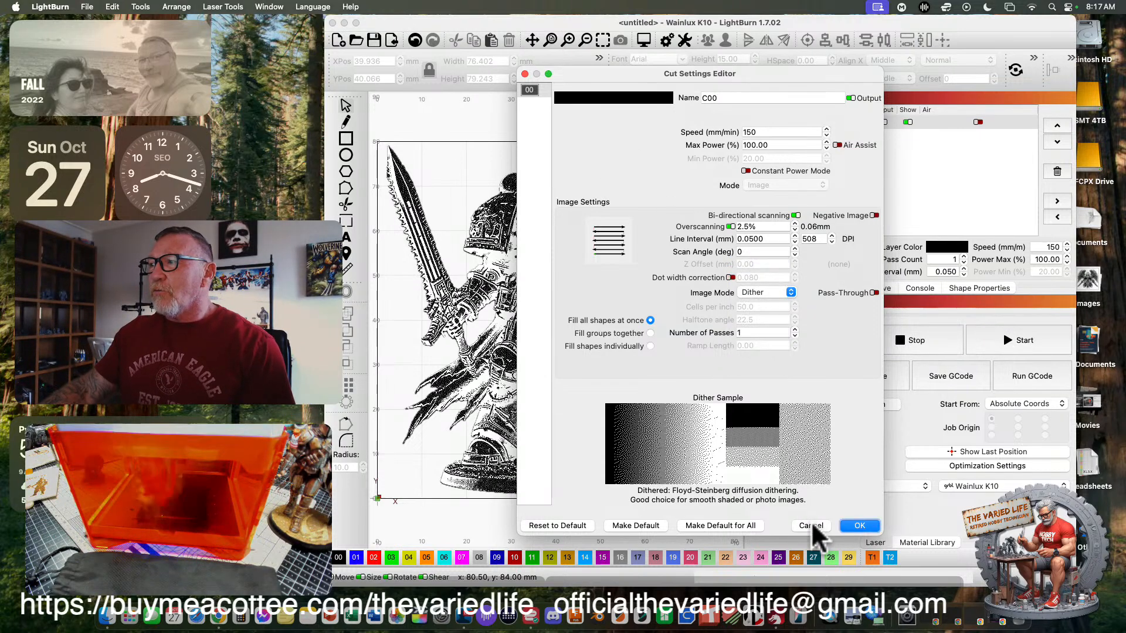
left_click(524, 75)
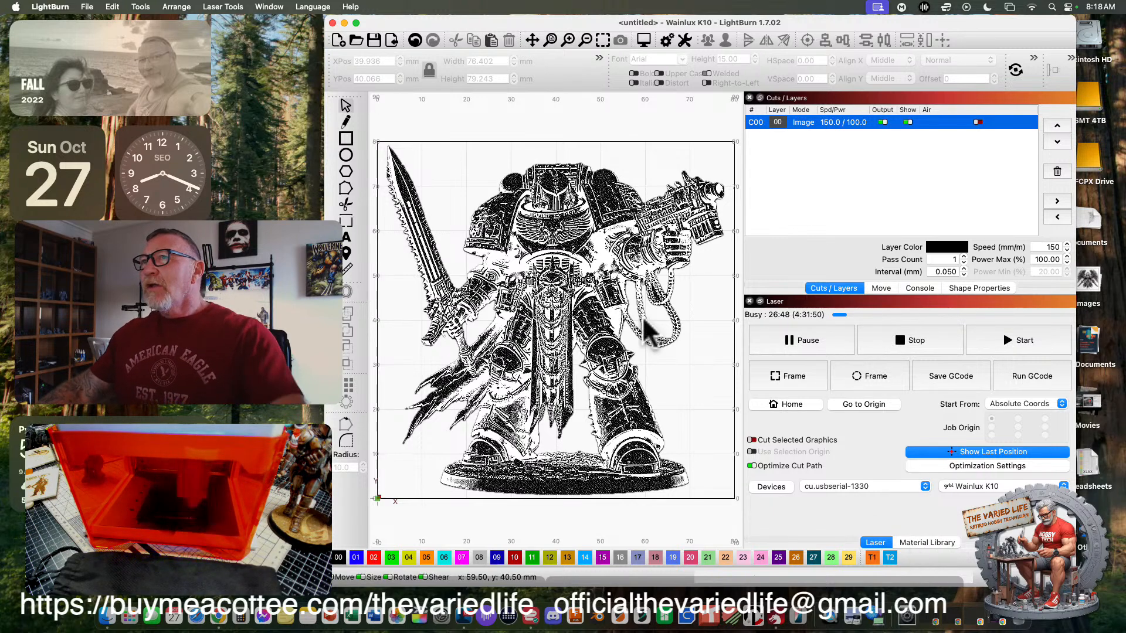
- Show the Material Library, review layer C00's cut settings again, and close the editor
left_click(905, 543)
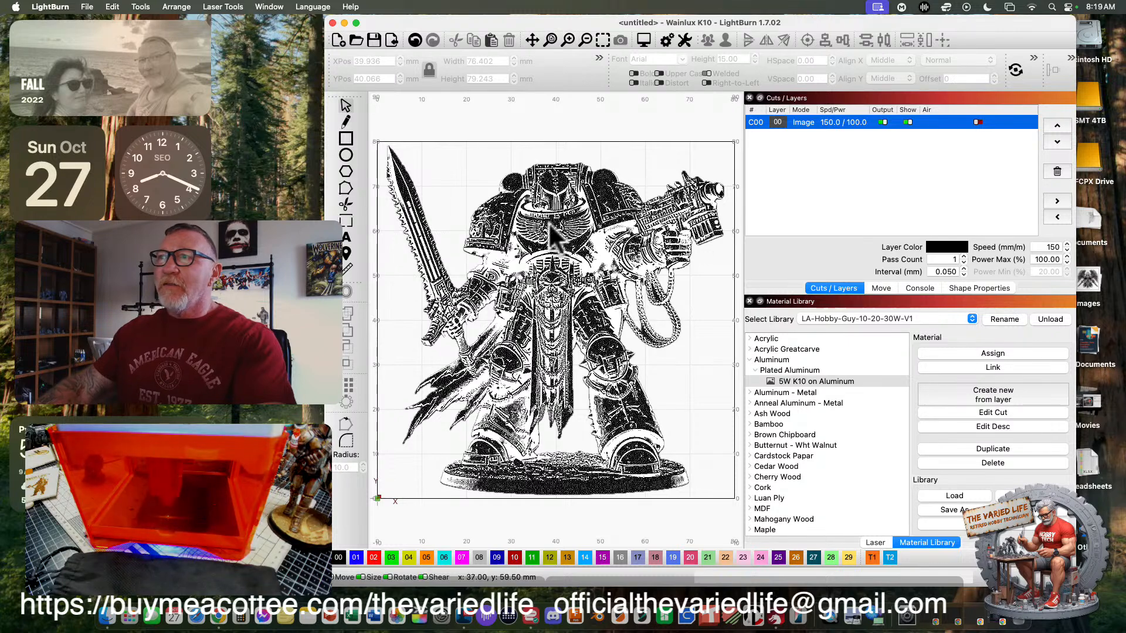
double_click(755, 122)
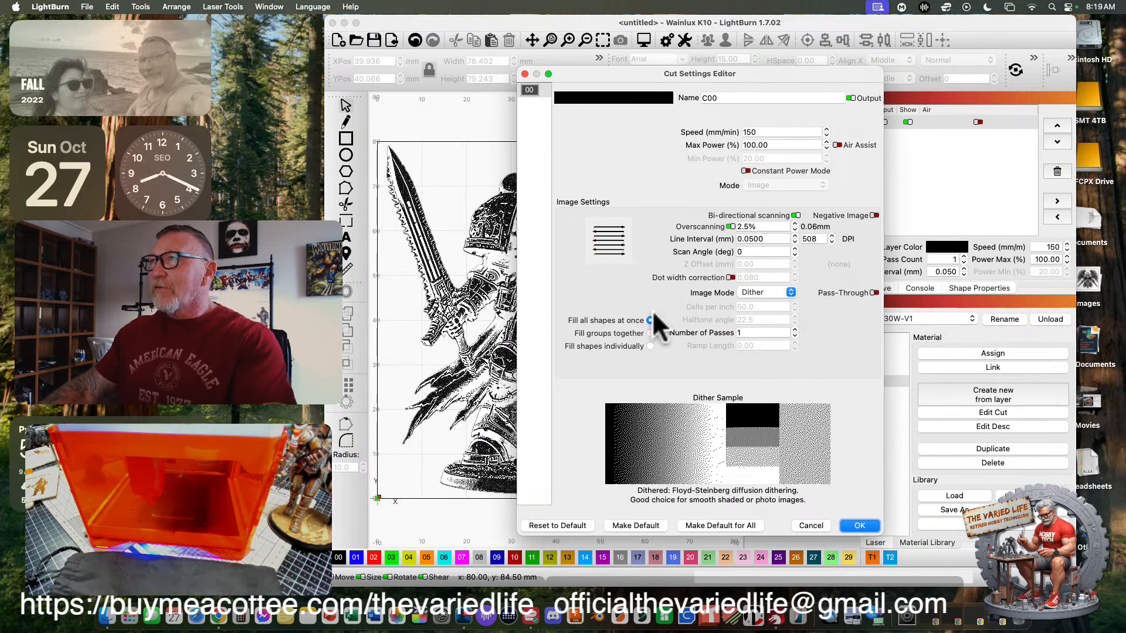
left_click(524, 73)
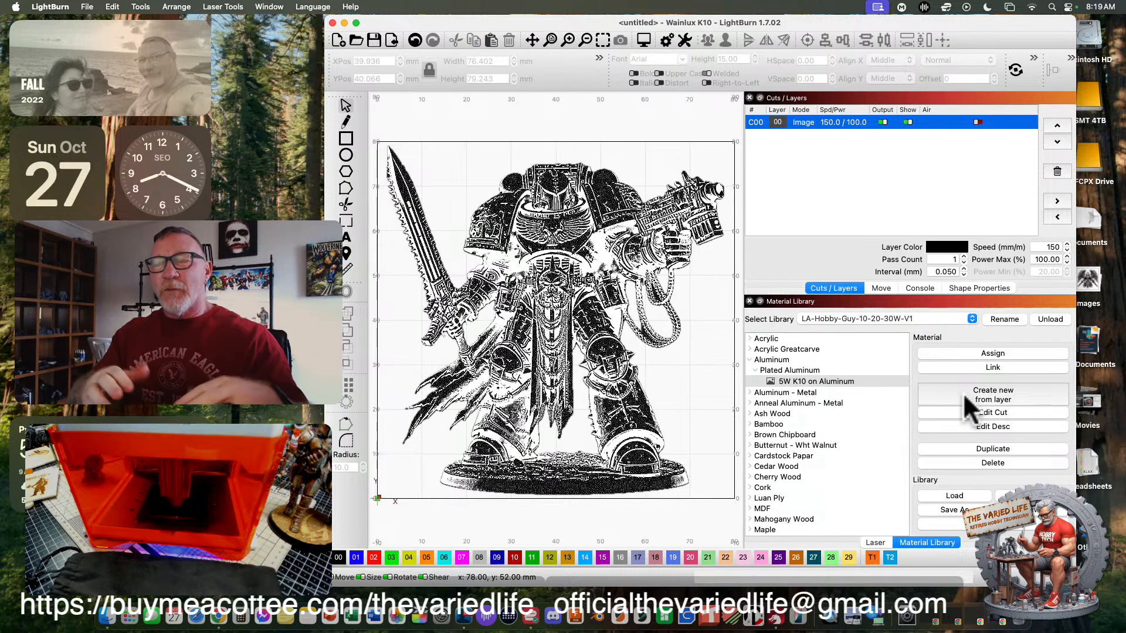
- Locate the 5W K10 on Aluminum preset under Aluminum, Plated Aluminum in the Material Library, and return to the laser controls
left_click(783, 379)
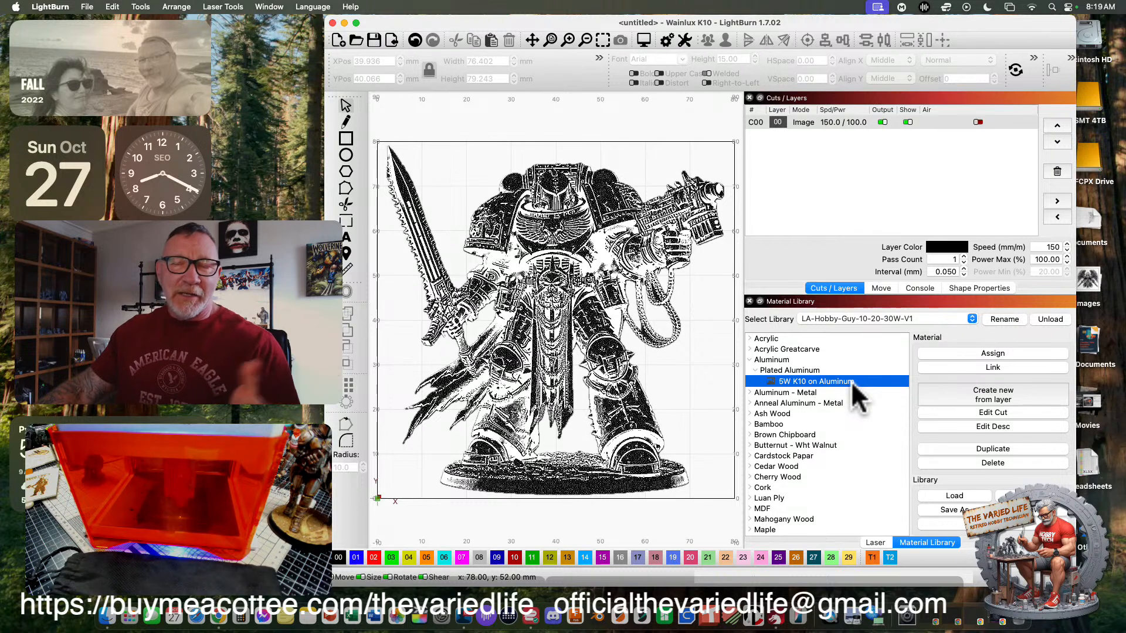
left_click(749, 359)
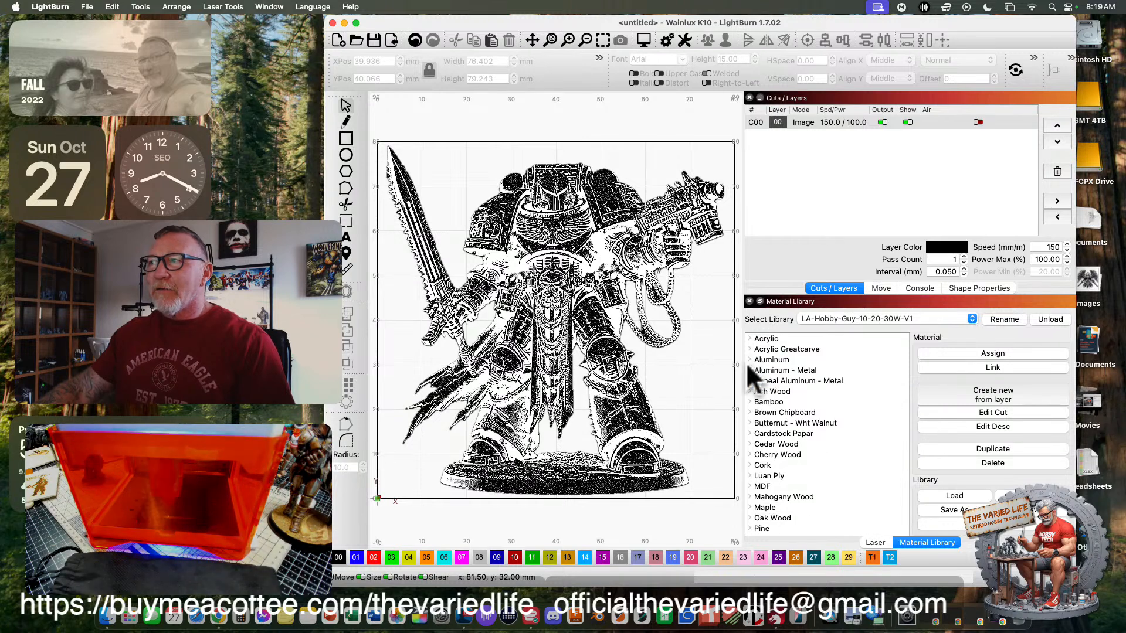
left_click(749, 359)
left_click(750, 358)
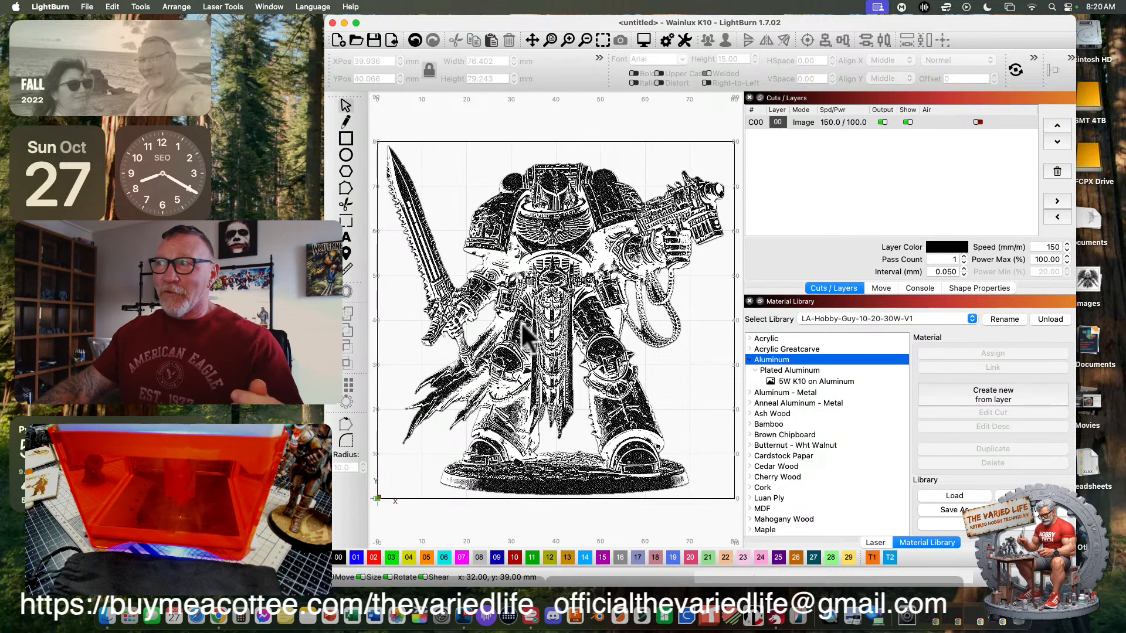
left_click(790, 379)
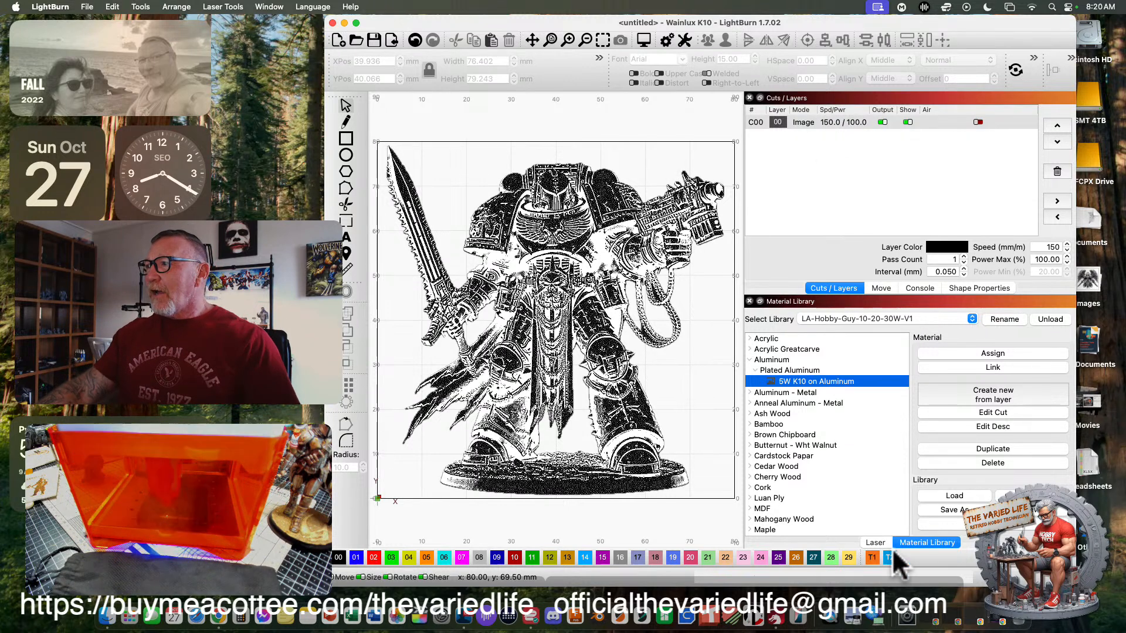
left_click(875, 542)
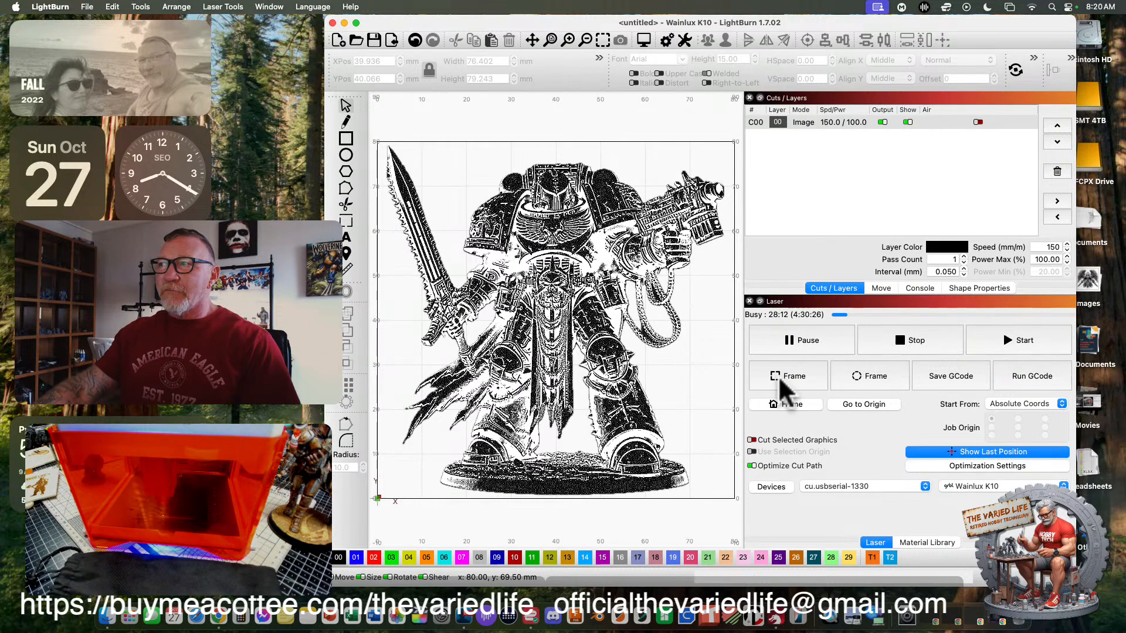
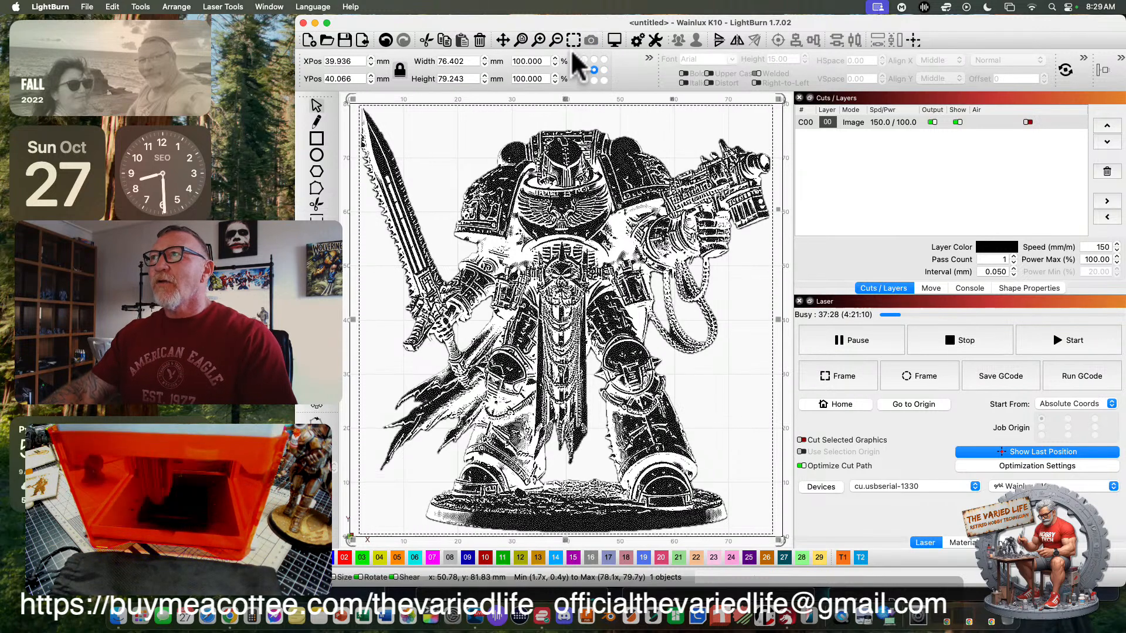
- Preview the knight engraving job and close the preview
left_click(614, 41)
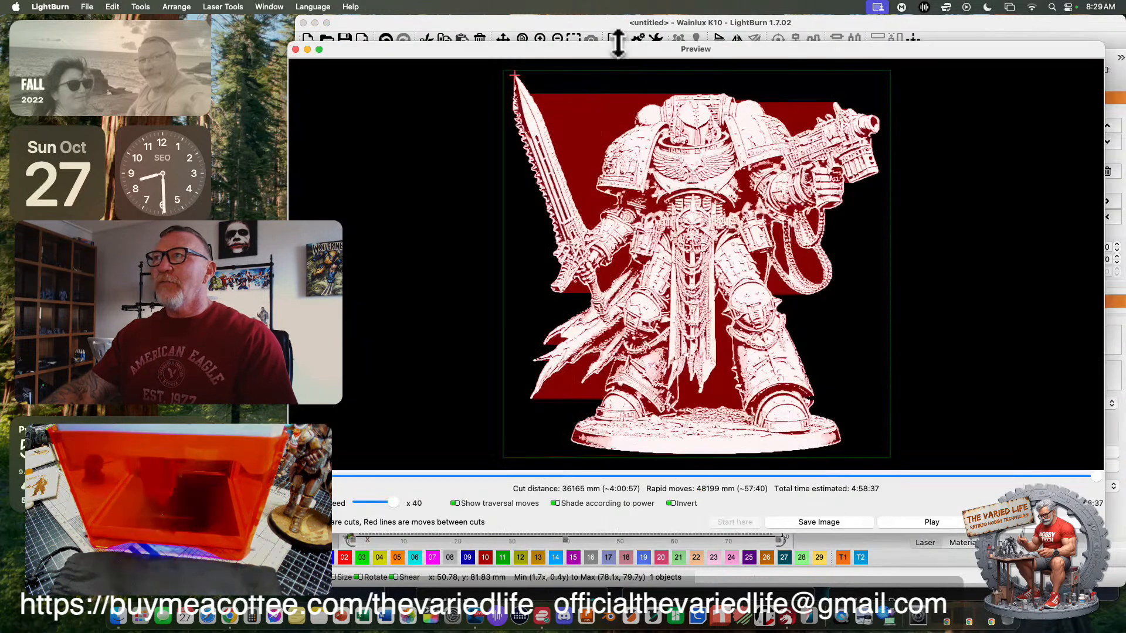
left_click(296, 50)
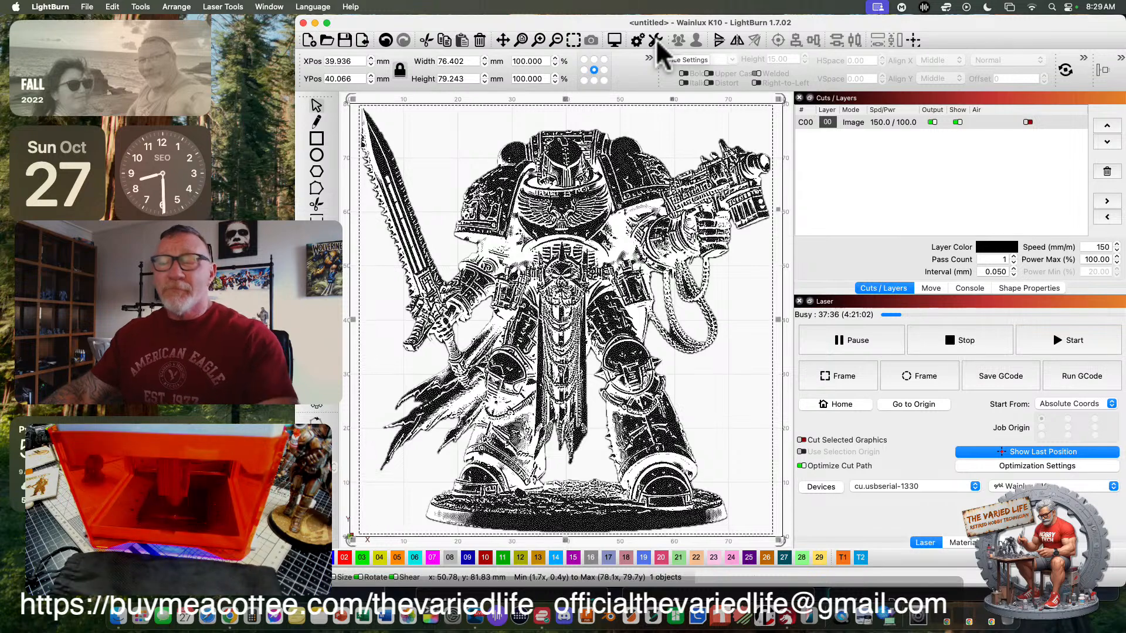
- Look through the Editor Settings, Units and Grids, and Display pages of the program settings, and close them without changes
left_click(638, 40)
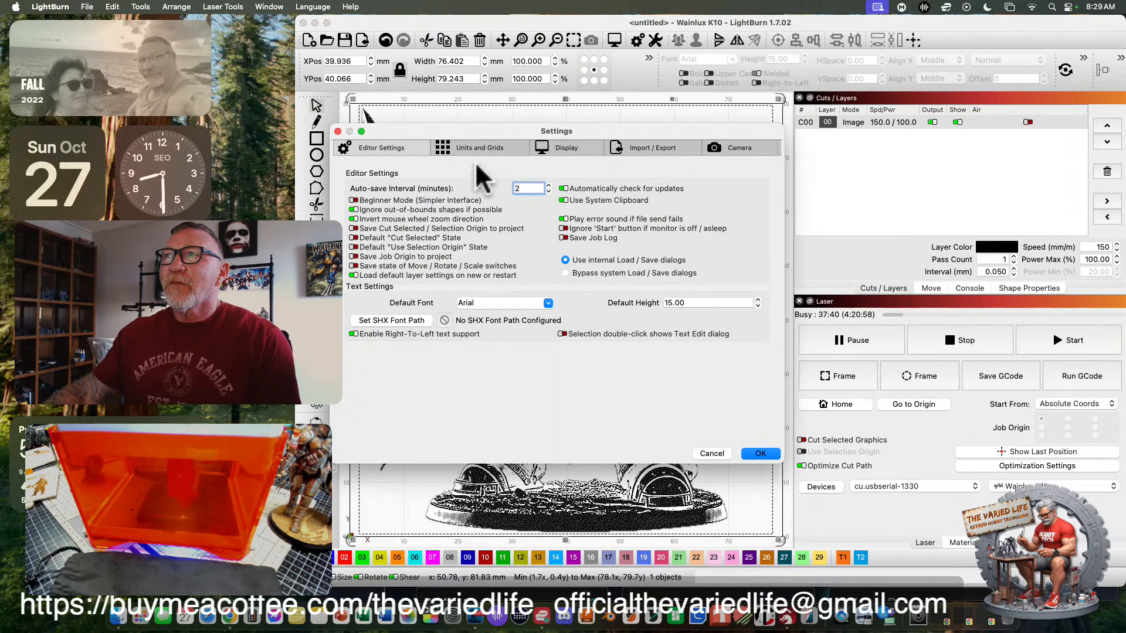
left_click(487, 147)
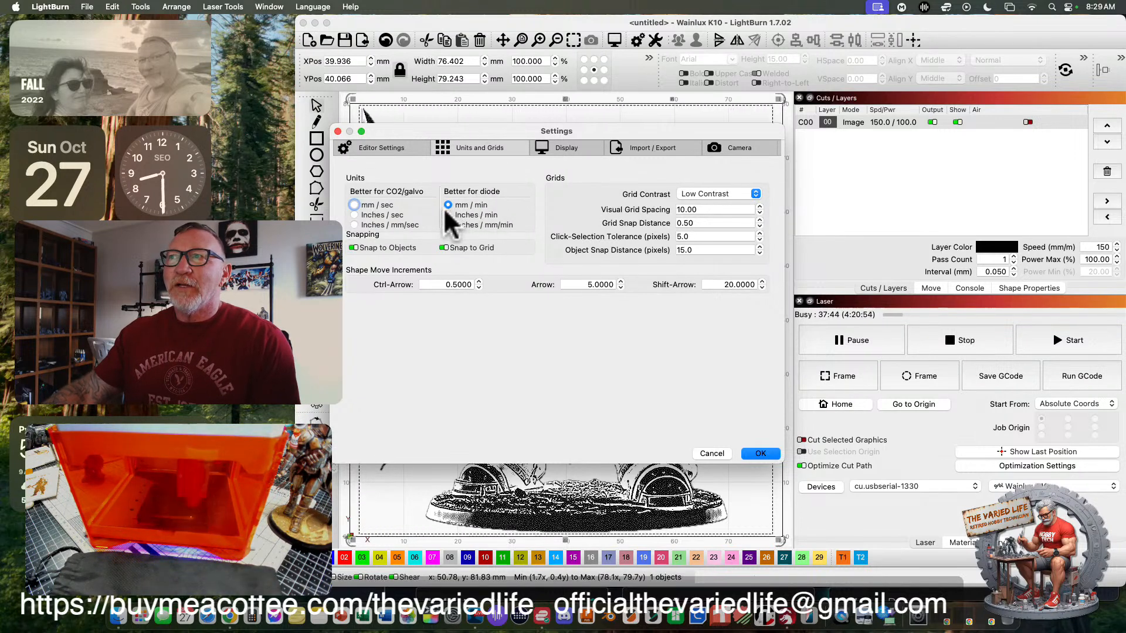
left_click(557, 146)
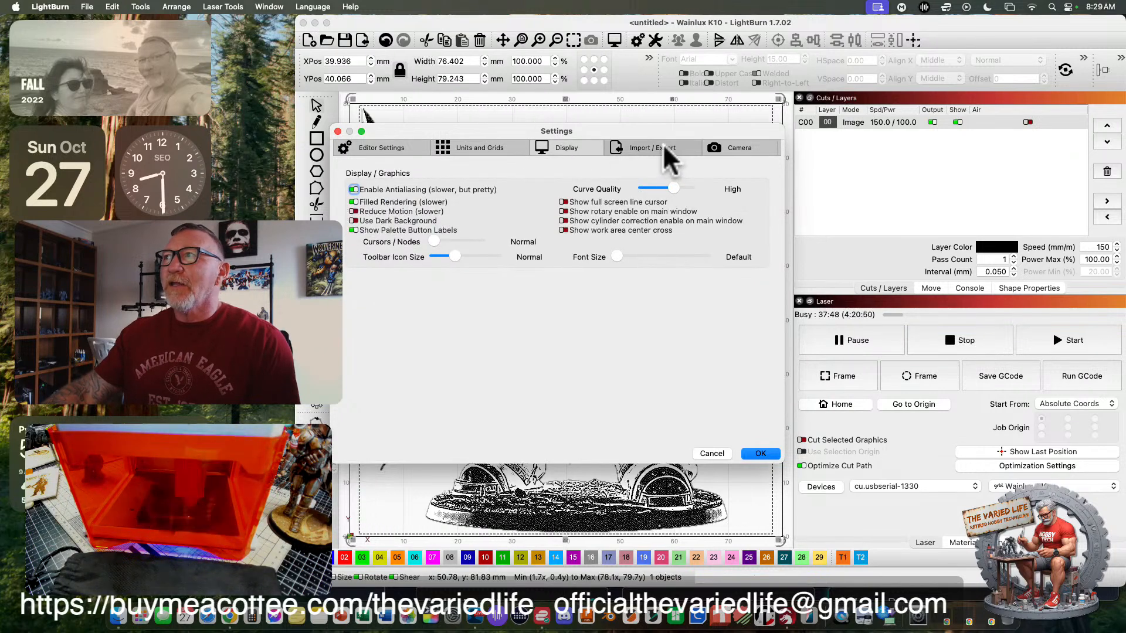
left_click(338, 131)
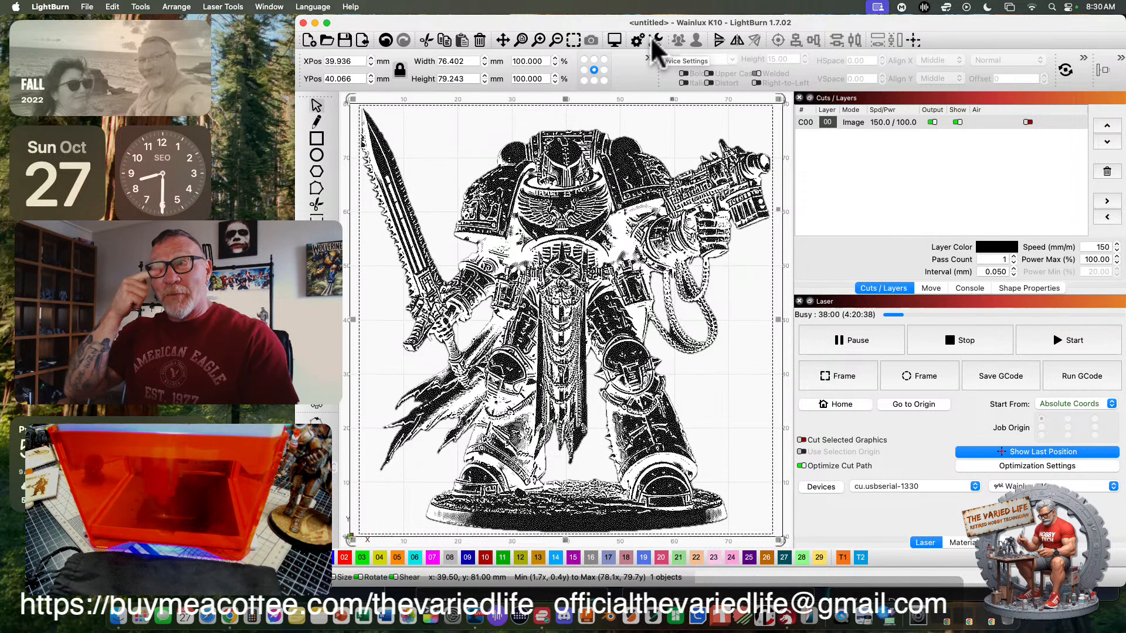
- Check the job preview again for the cut distance, rapid moves and total estimated time, and close it
left_click(614, 40)
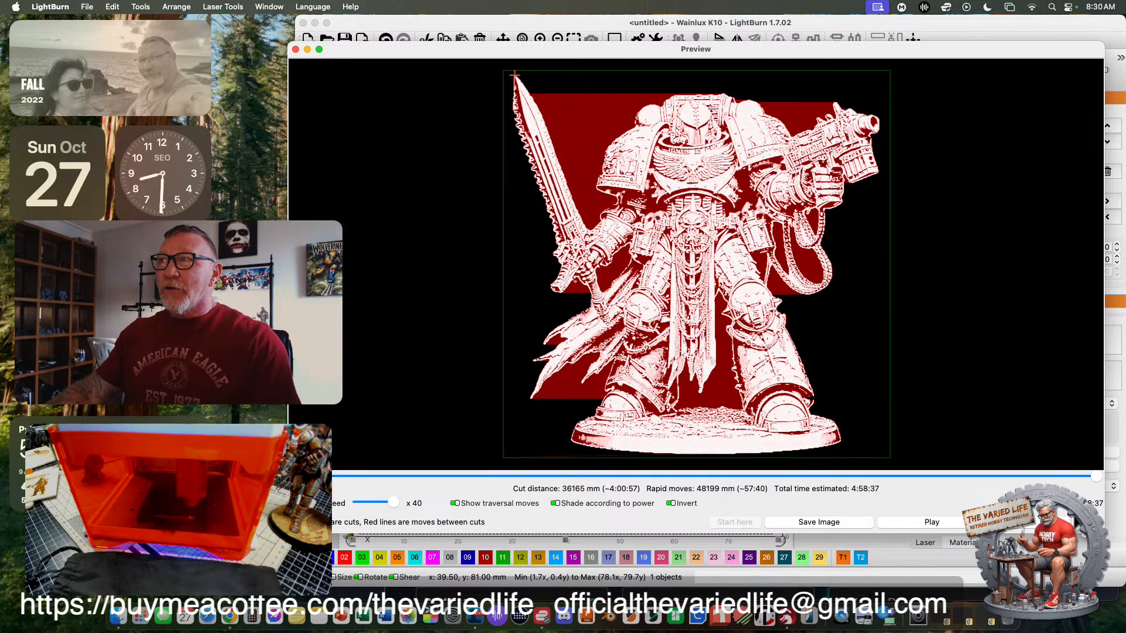
left_click(296, 49)
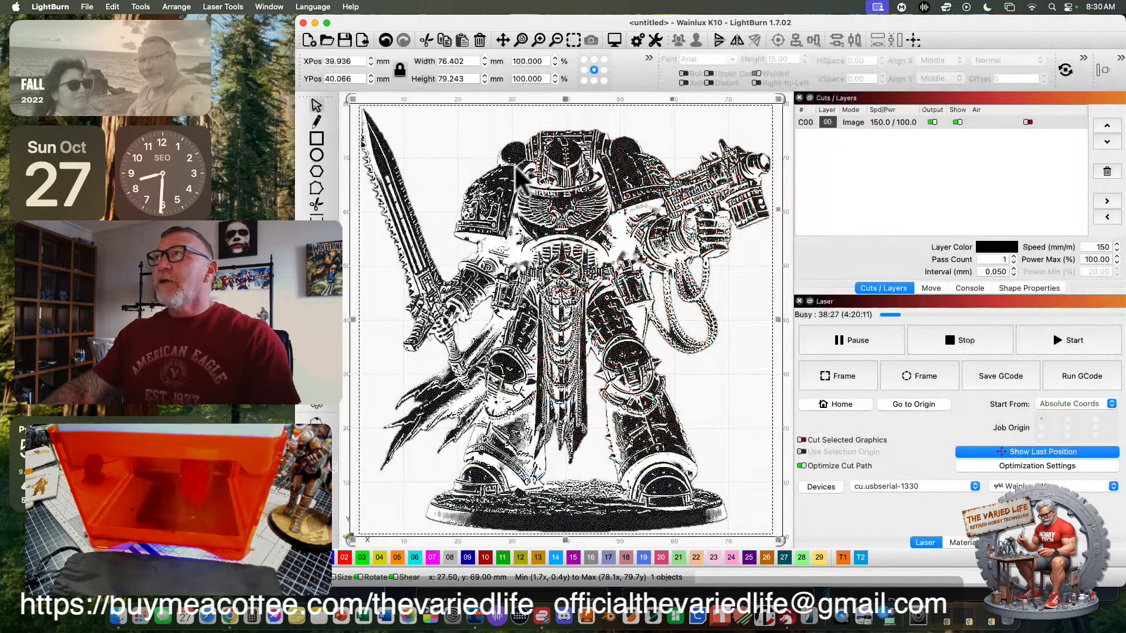
- Examine the Wainlux K10 basic device settings, including working size, Fast Whitespace Scan, S-value max and Baud Rate, and accept them as they are
left_click(656, 38)
left_click_drag(659, 89, 530, 78)
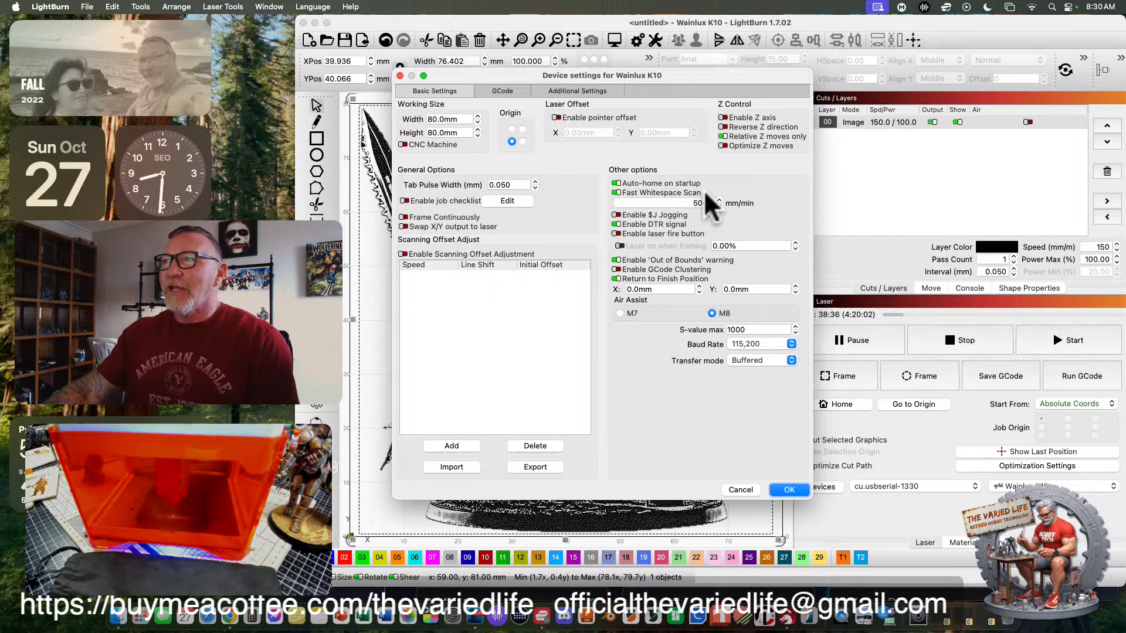
mouse_move(706, 192)
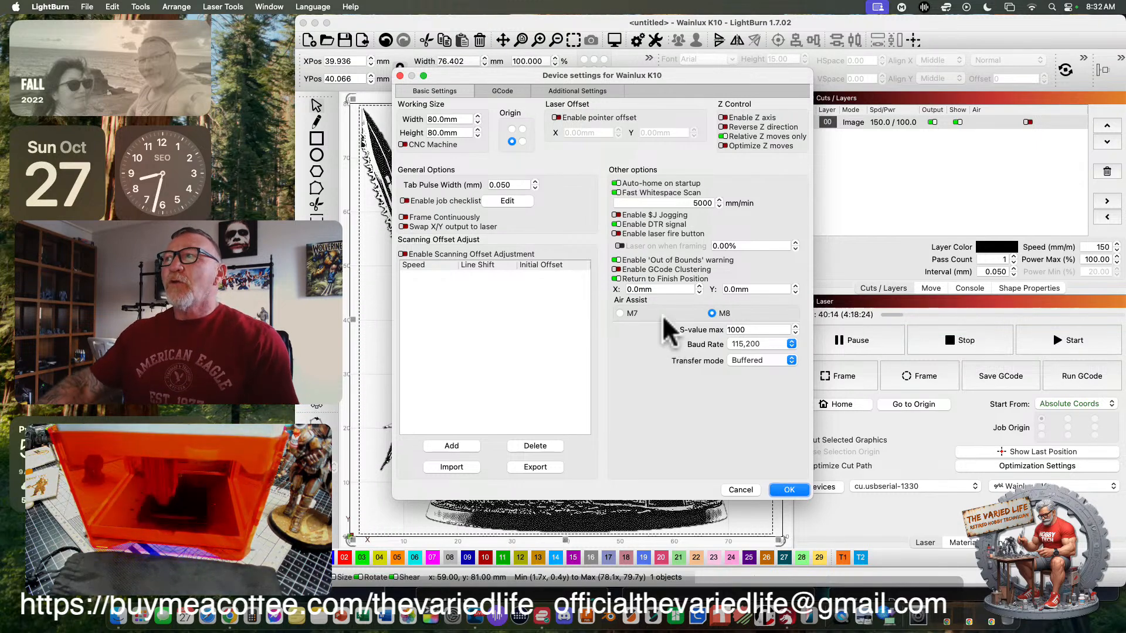
left_click_drag(677, 79, 638, 140)
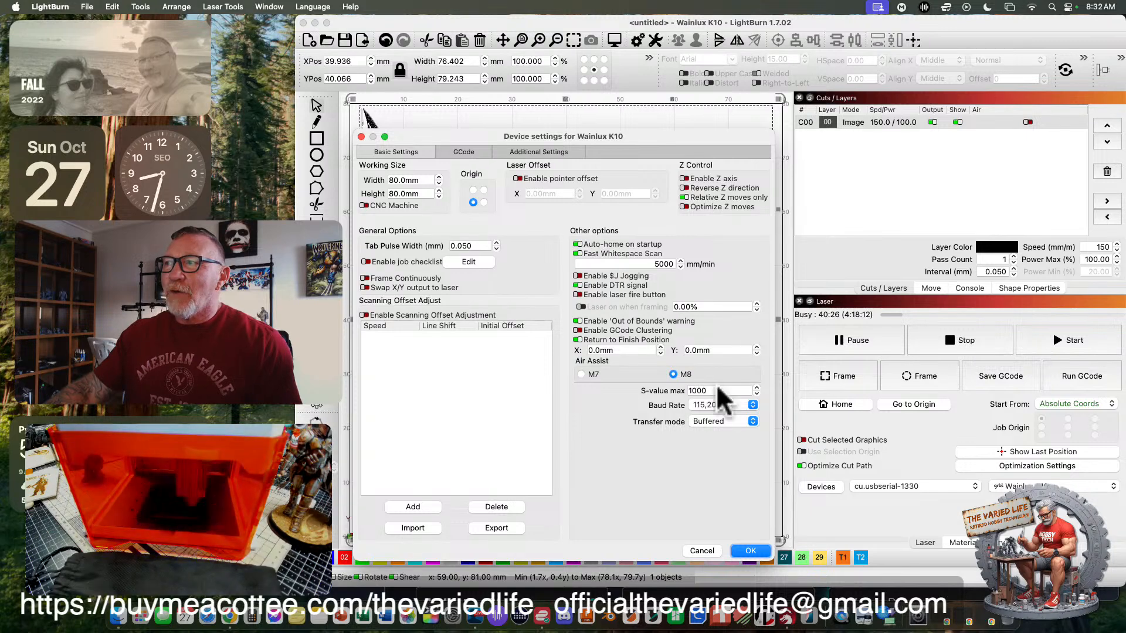
mouse_move(645, 392)
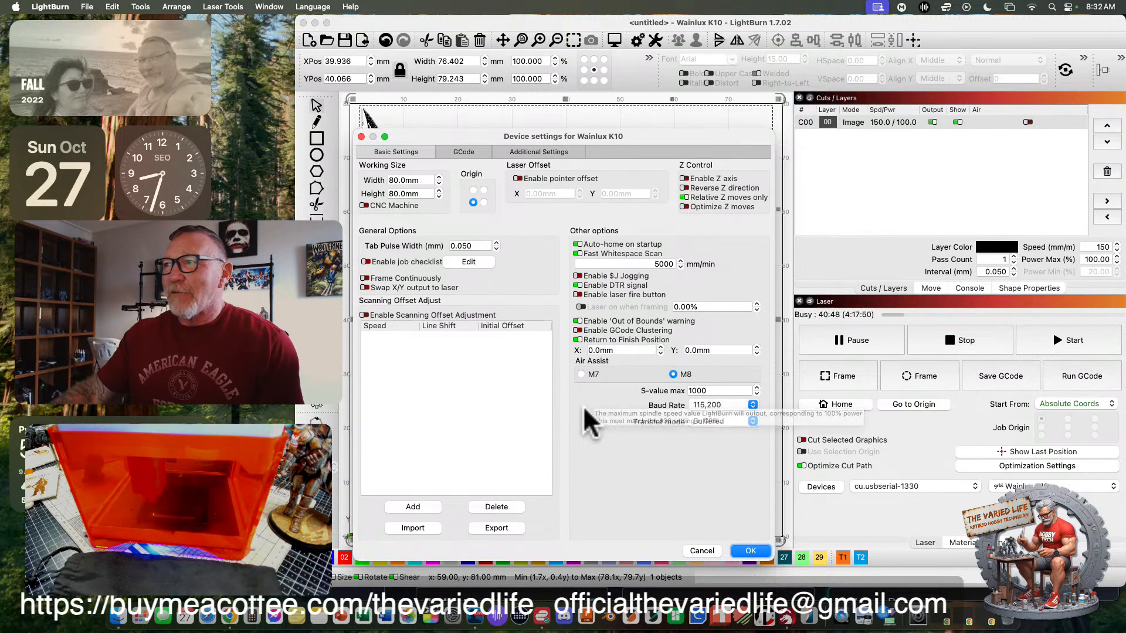
left_click(749, 551)
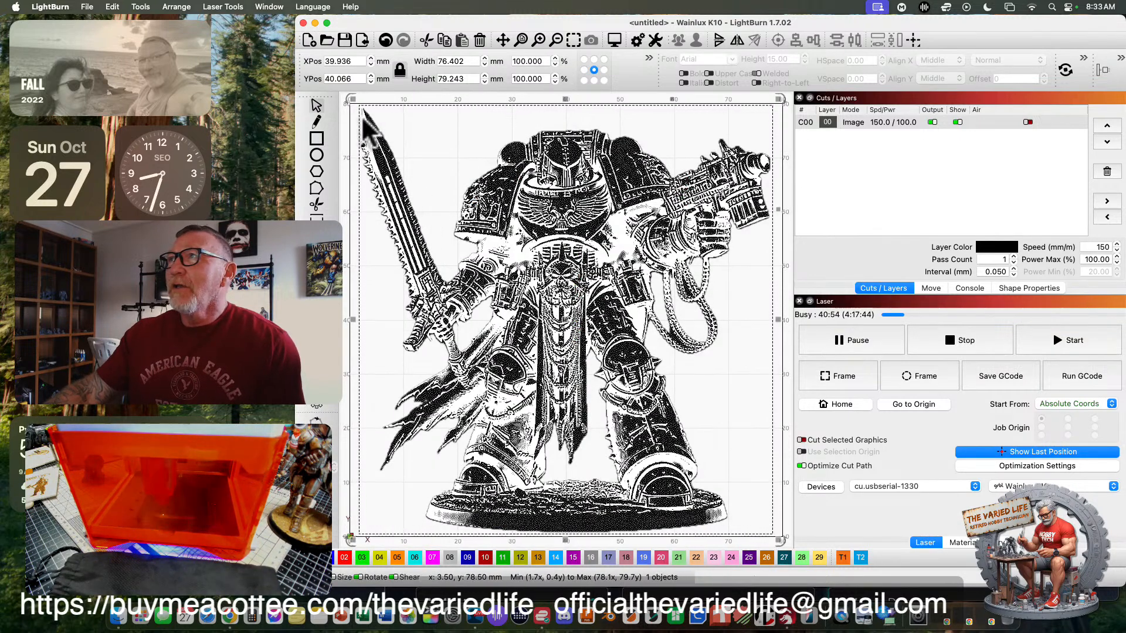
- Narrow the LightBurn window so the complete drawing toolbar and color palette are in view
left_click_drag(293, 109, 352, 106)
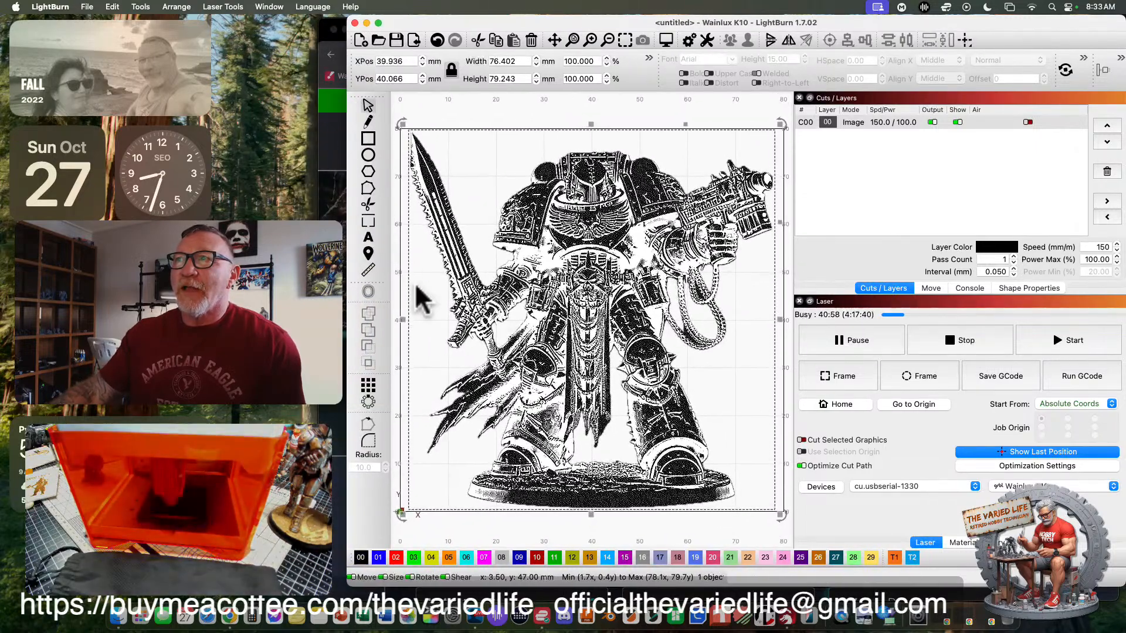